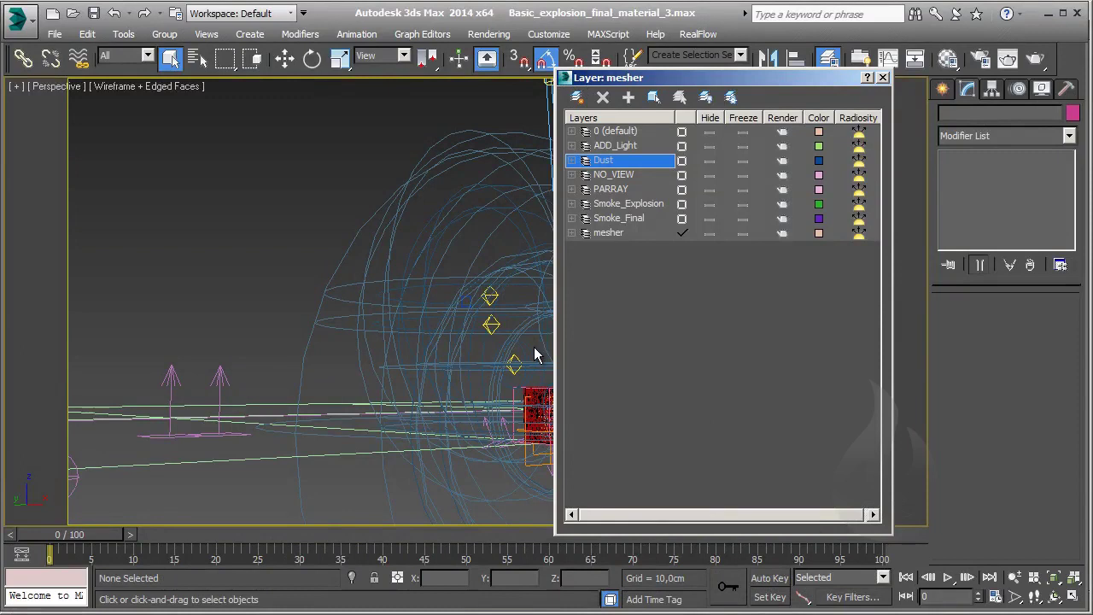
Browse the 0 (default), ADD_Light, Dust and mesher layers, then close the Layer Manager.
left_click(622, 133)
left_click(620, 149)
left_click(623, 161)
left_click(617, 150)
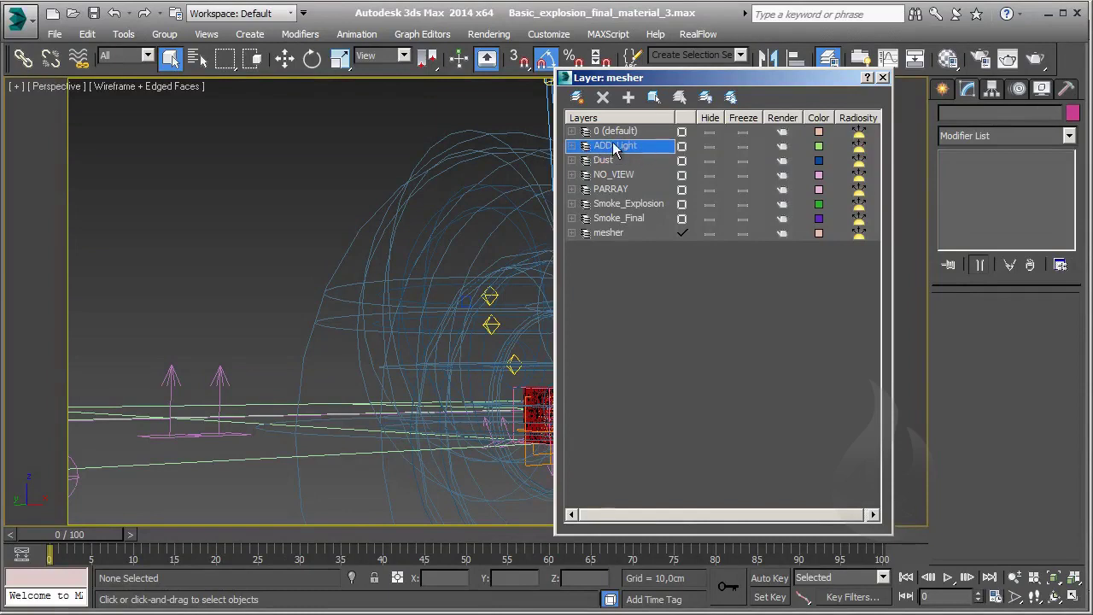
left_click(572, 233)
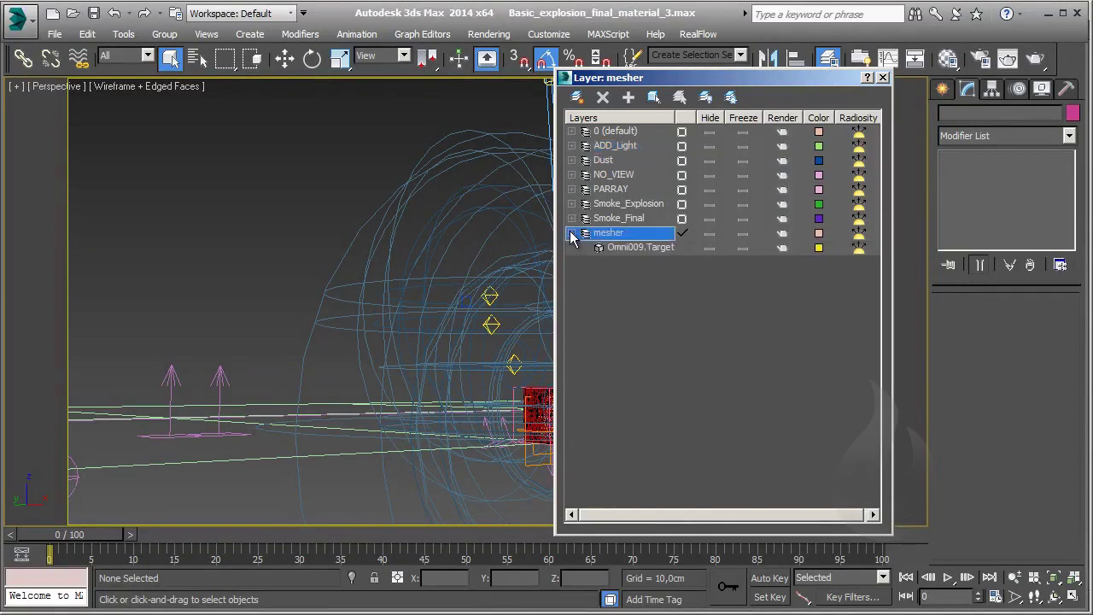
left_click(578, 234)
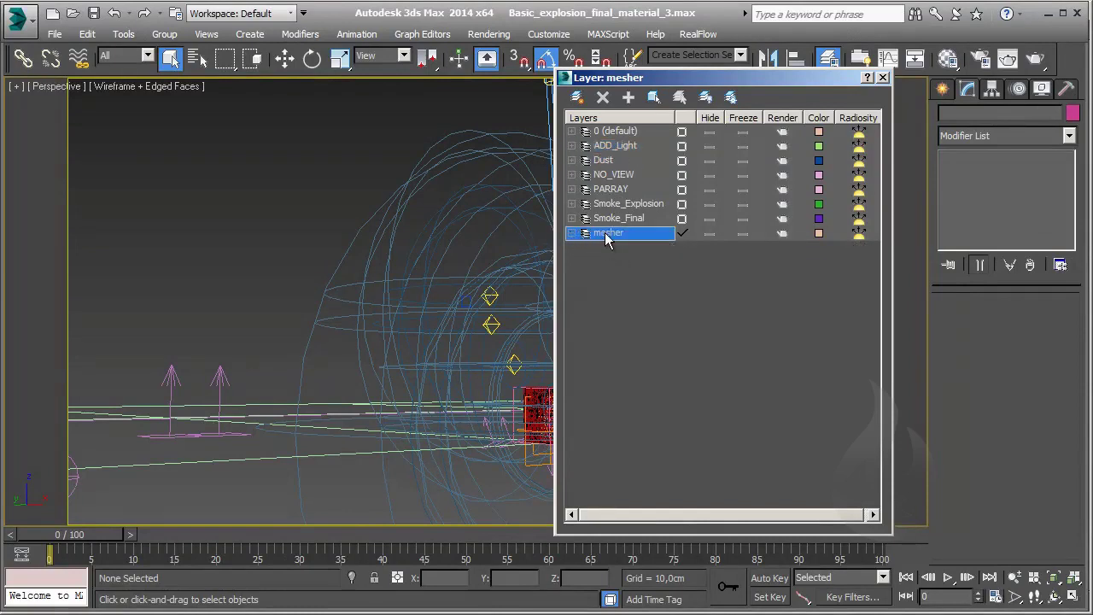
left_click(884, 78)
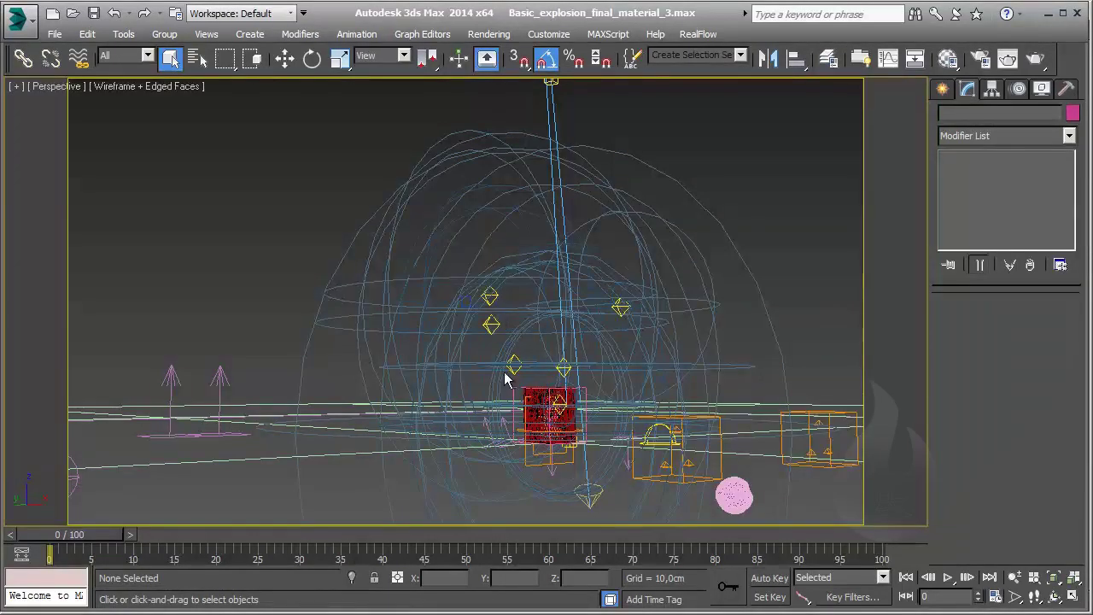
Inspect Omni006's intensity and attenuation settings, then Cylinder001's 22,811 cm radius and 48,439 cm height.
left_click(490, 296)
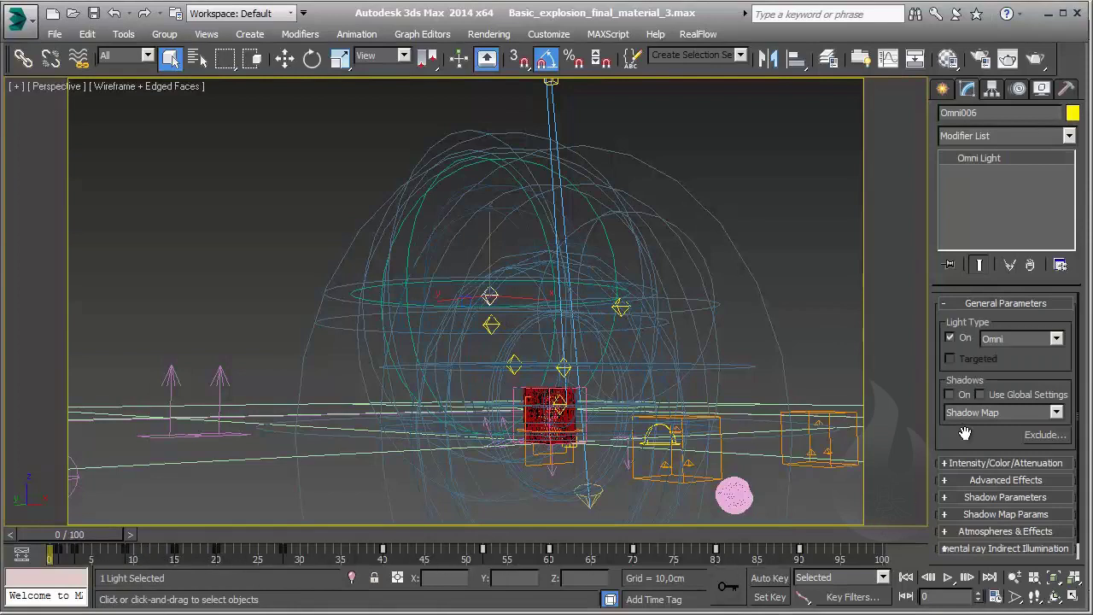
left_click(976, 465)
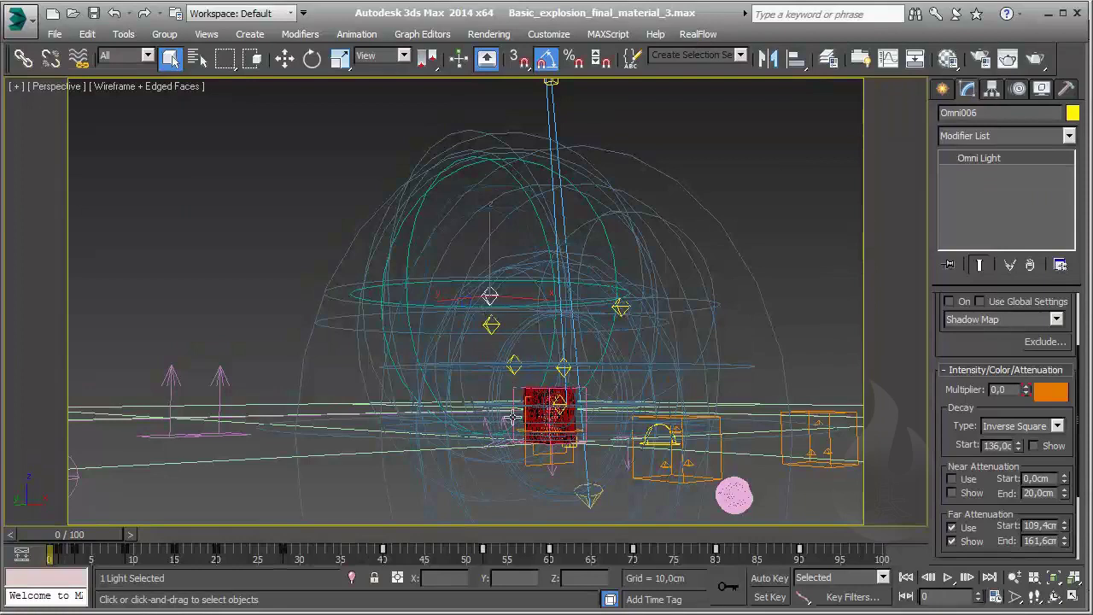
left_click(551, 414)
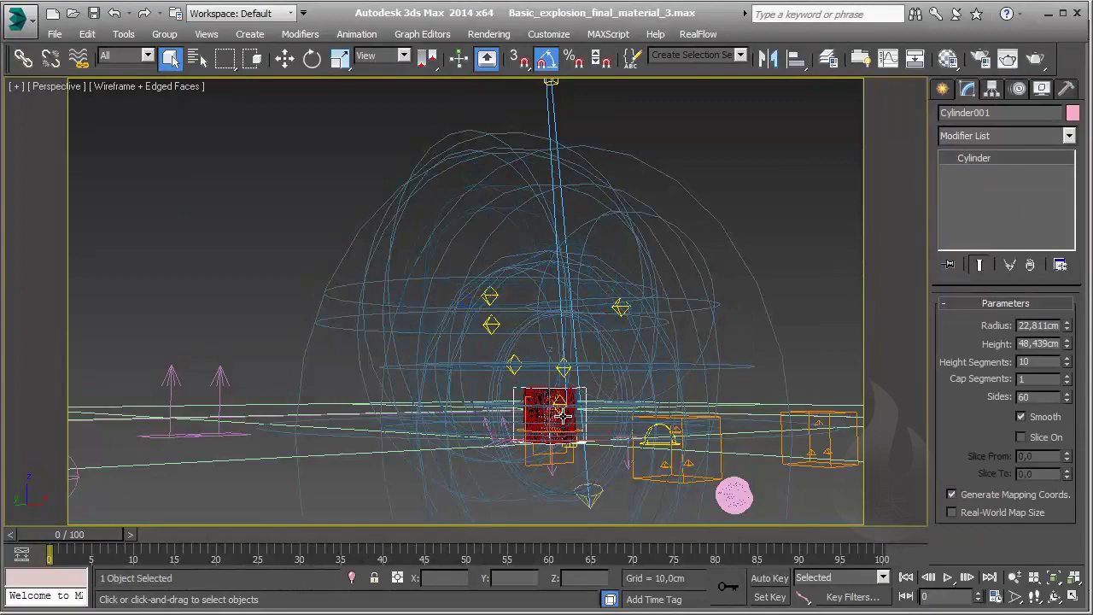
left_click(948, 58)
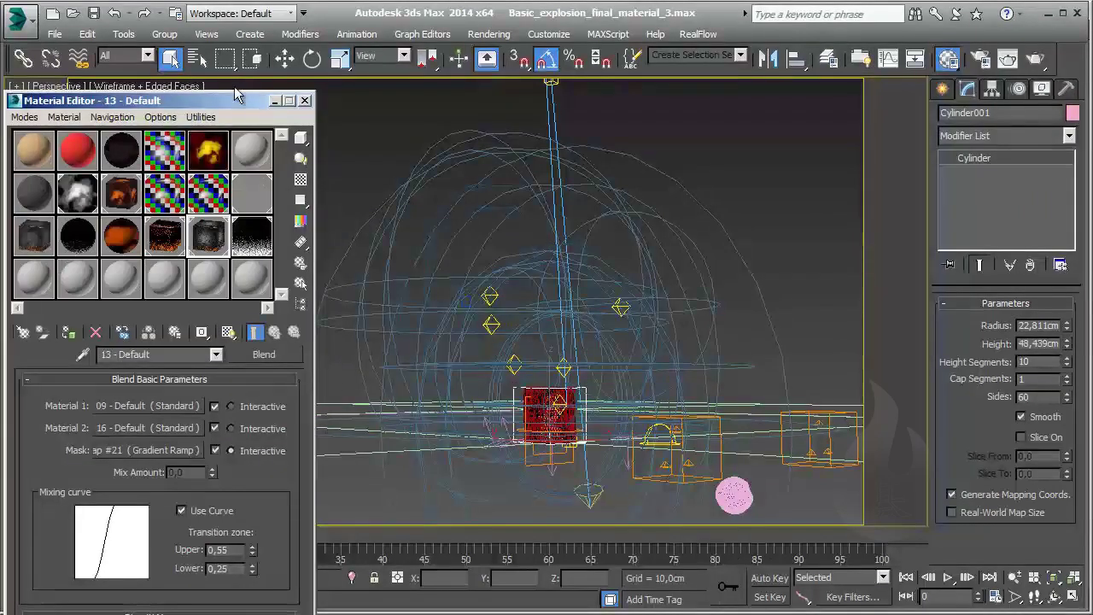
left_click_drag(201, 92, 402, 65)
left_click(239, 158)
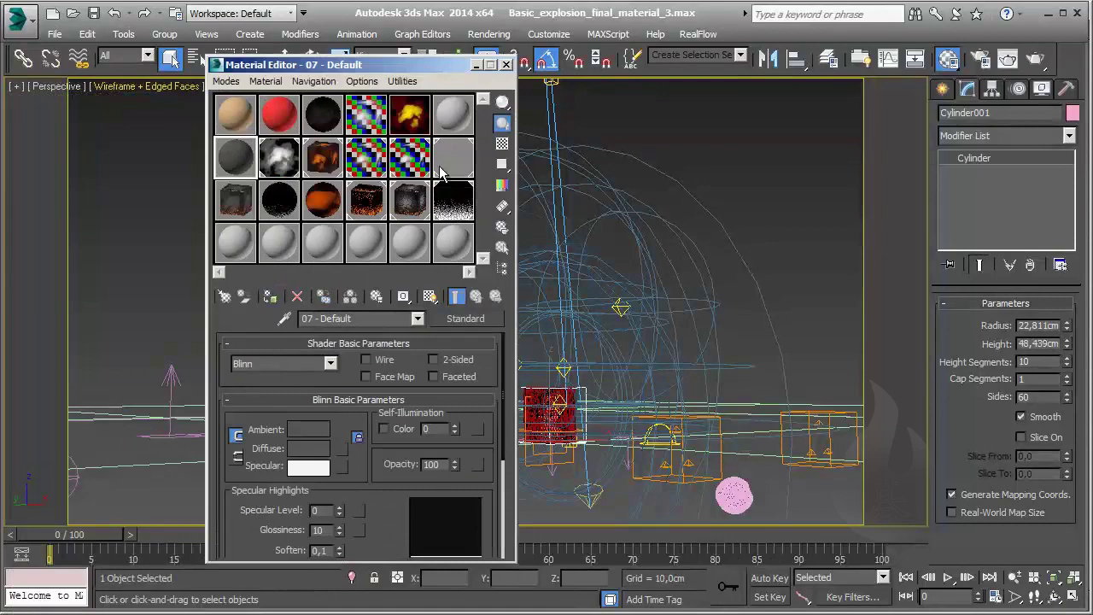
left_click_drag(410, 64, 165, 59)
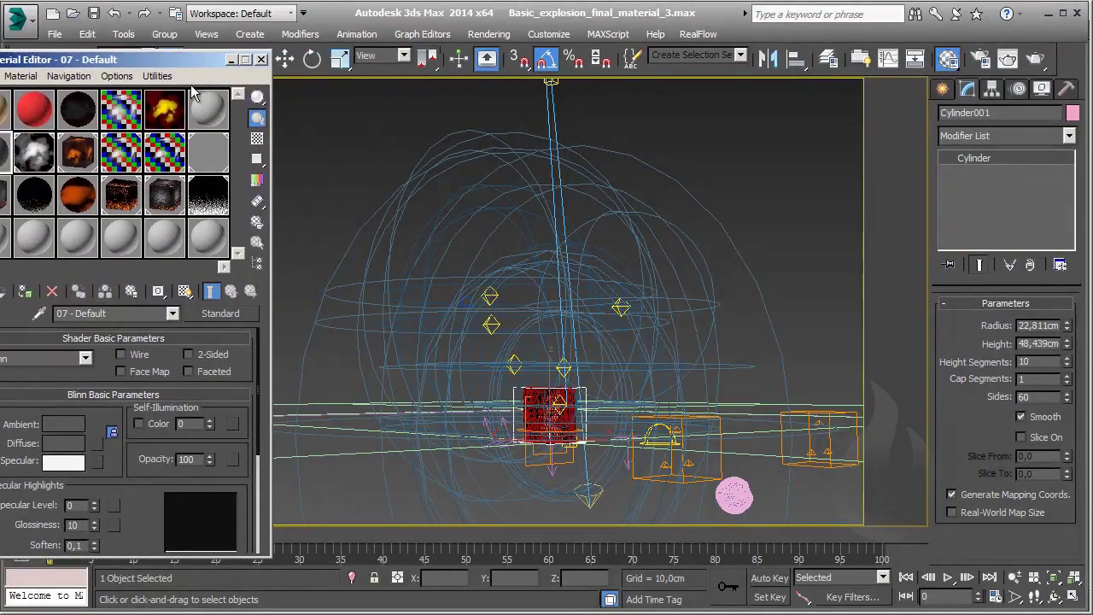
left_click(207, 151)
left_click_drag(204, 58, 365, 58)
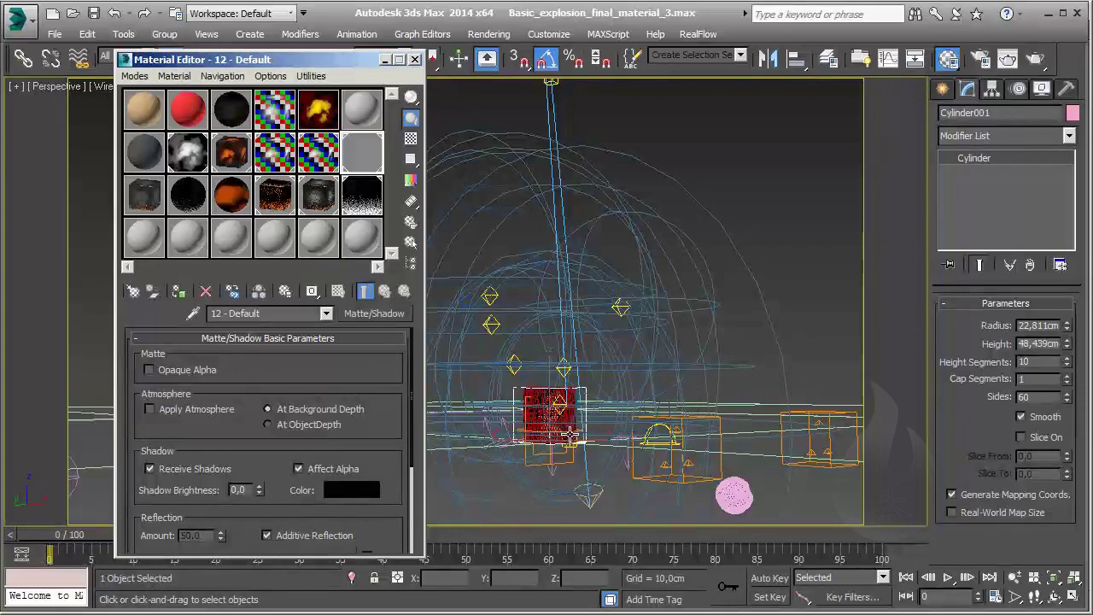
left_click(187, 155)
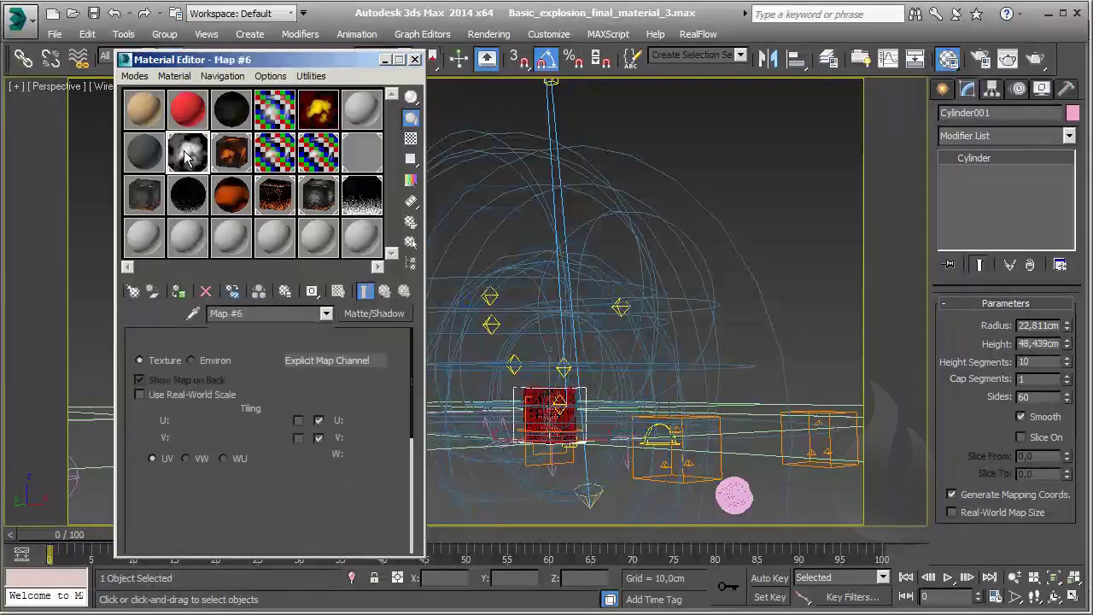
left_click(237, 150)
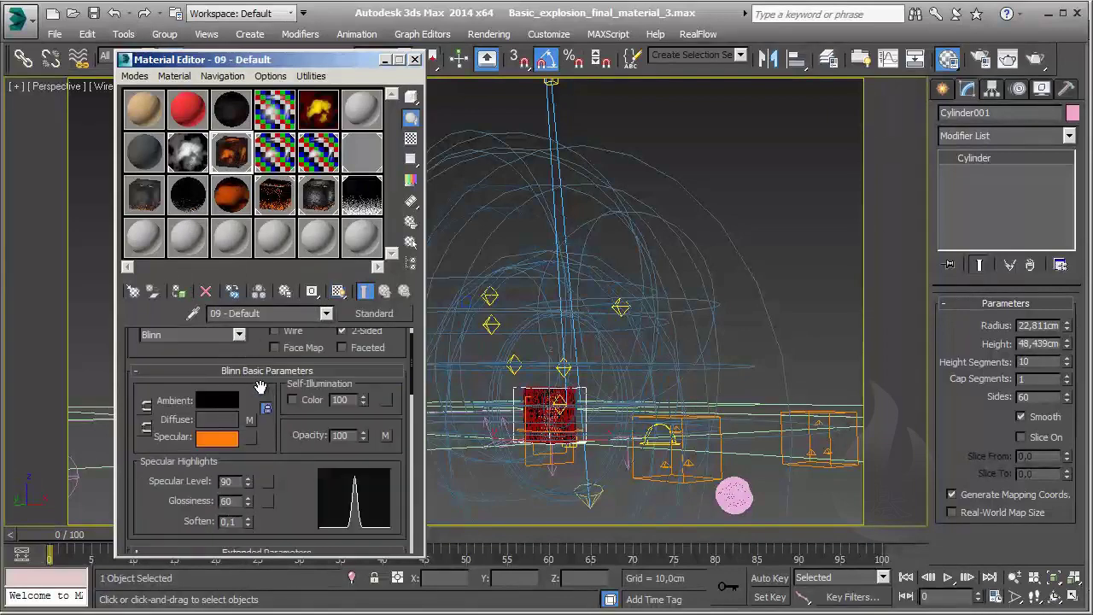
left_click_drag(260, 387, 264, 434)
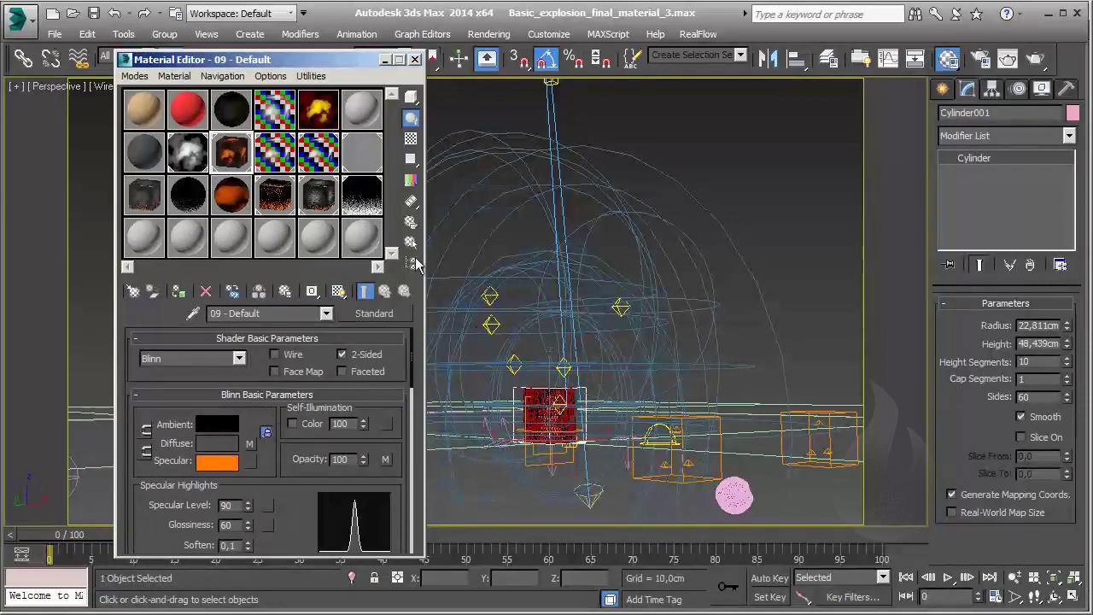
left_click(274, 122)
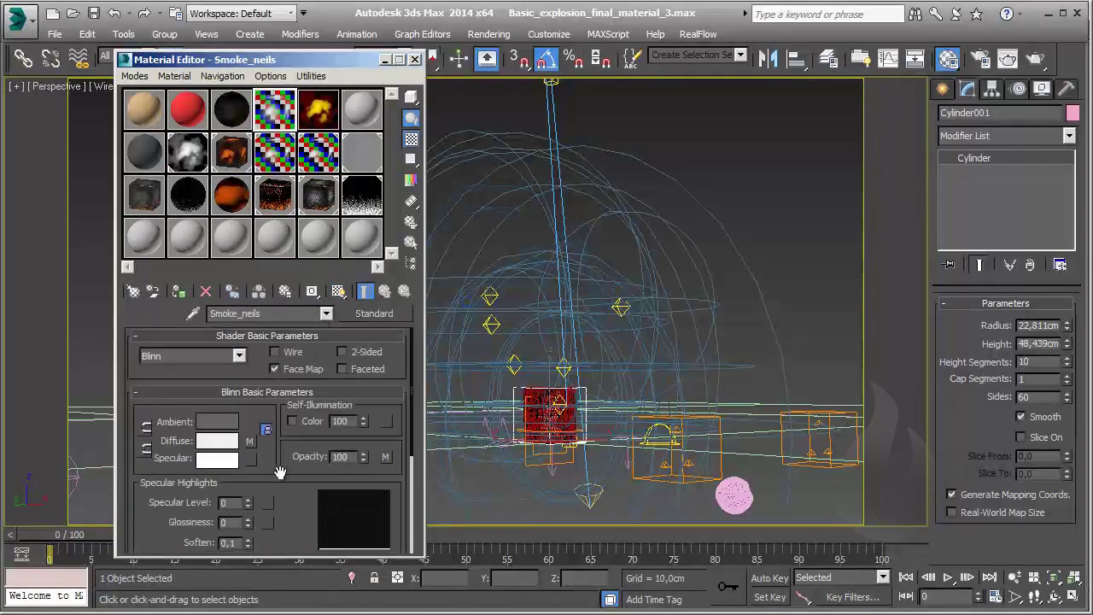
left_click(319, 152)
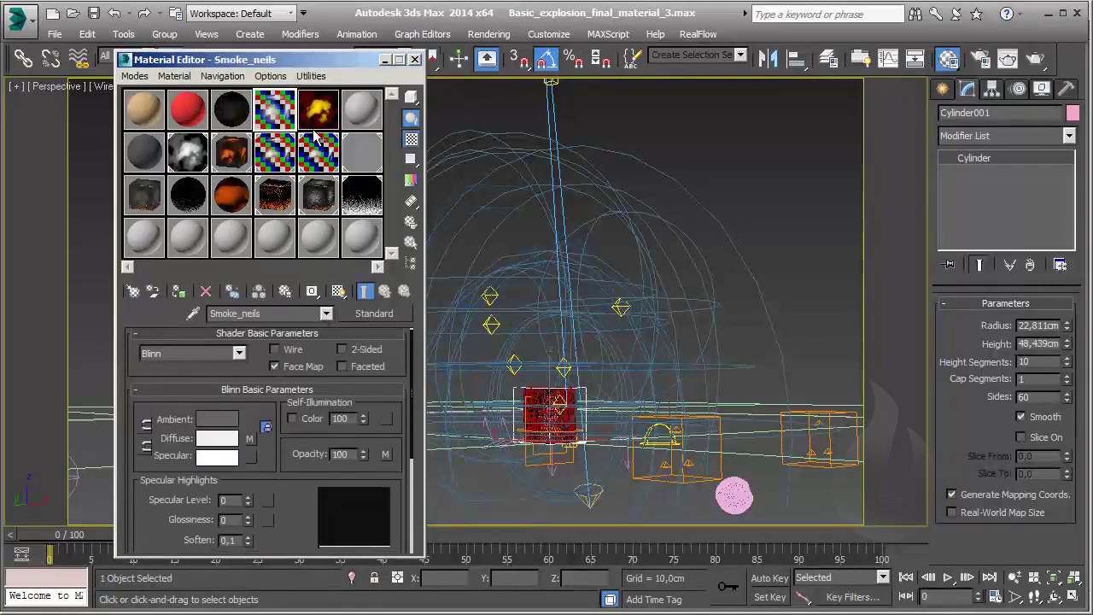
left_click(273, 224)
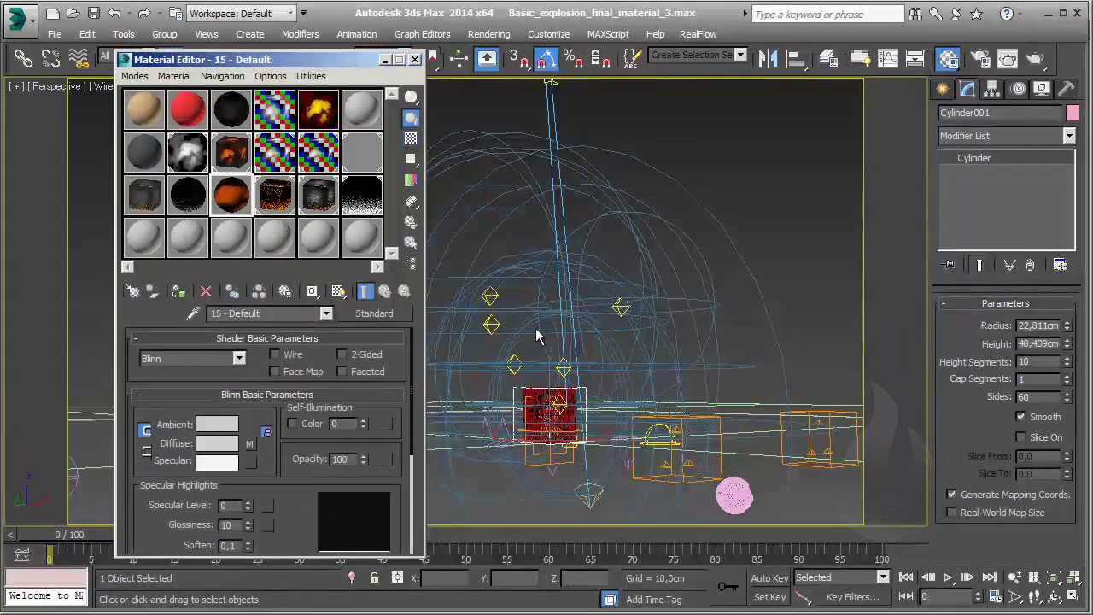
left_click(765, 164)
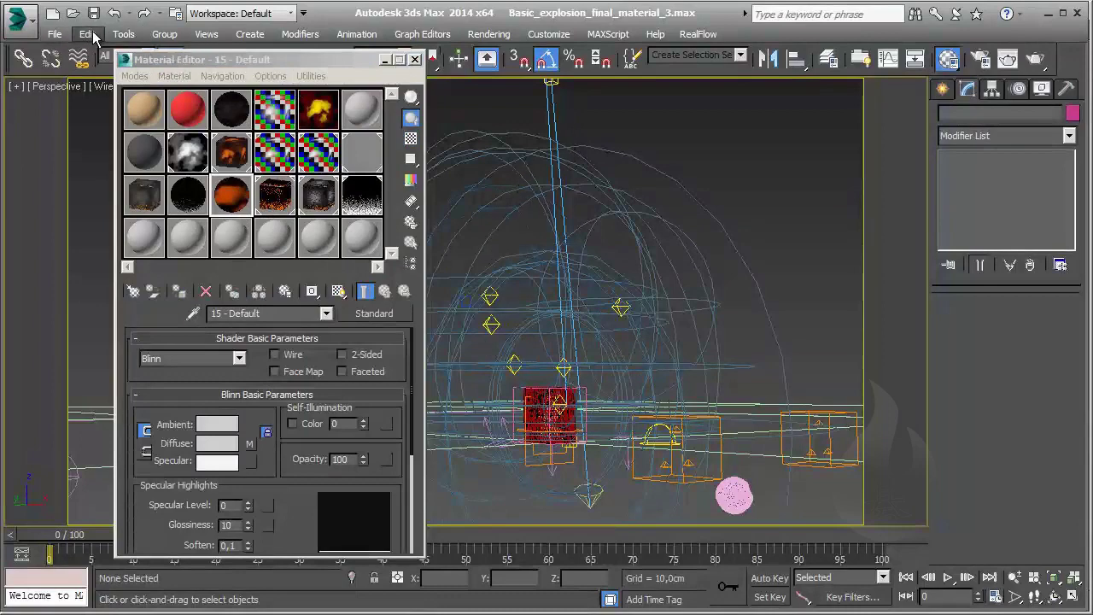
left_click(416, 60)
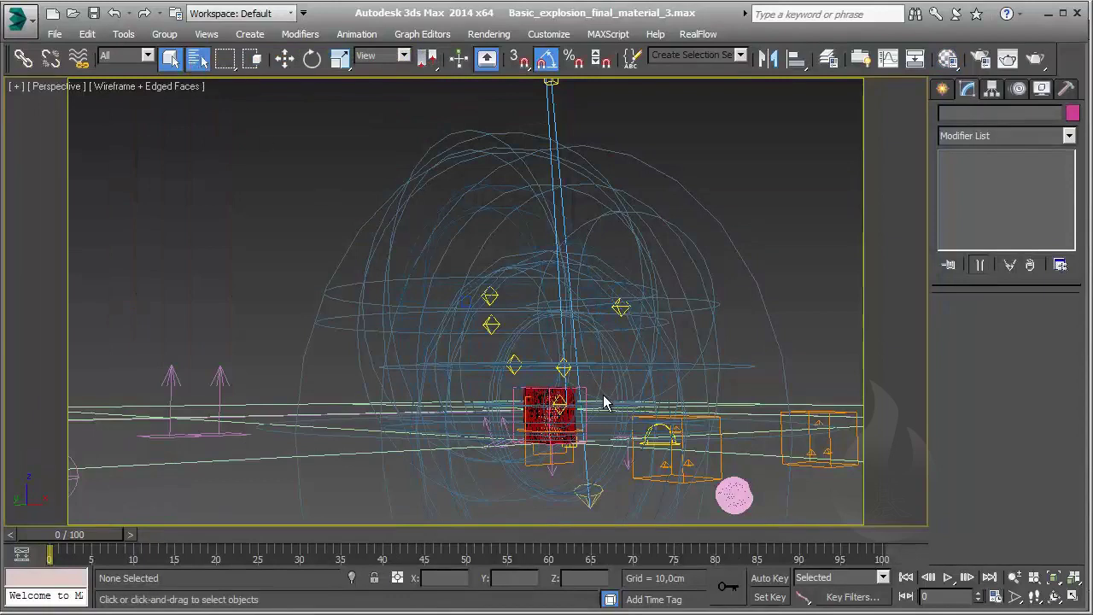
Select Mesher001 from the object list and isolate it in the viewport.
key("h")
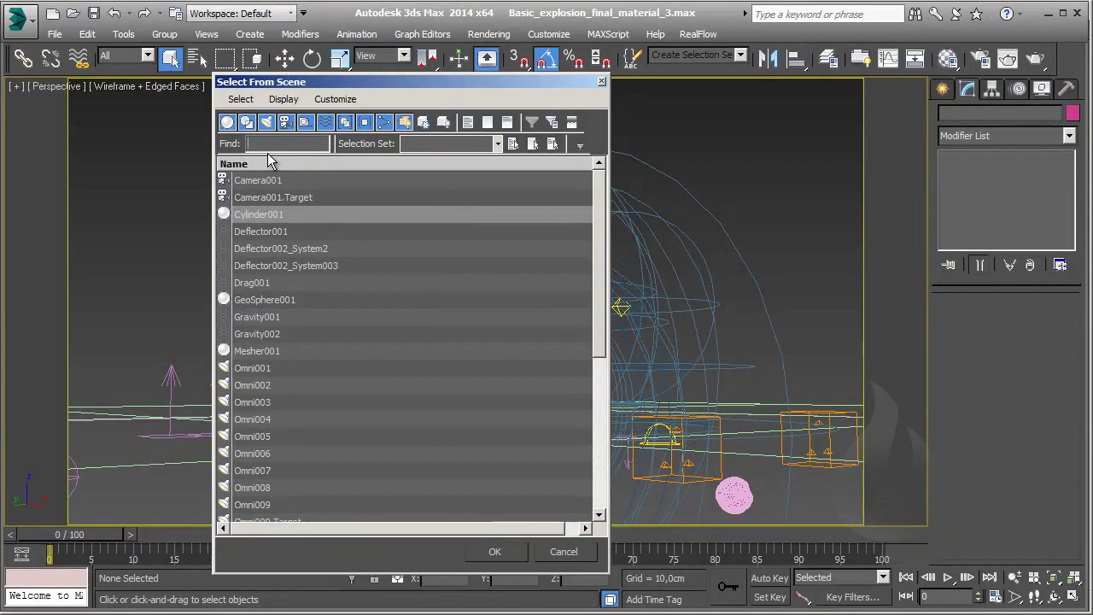
type("mesher")
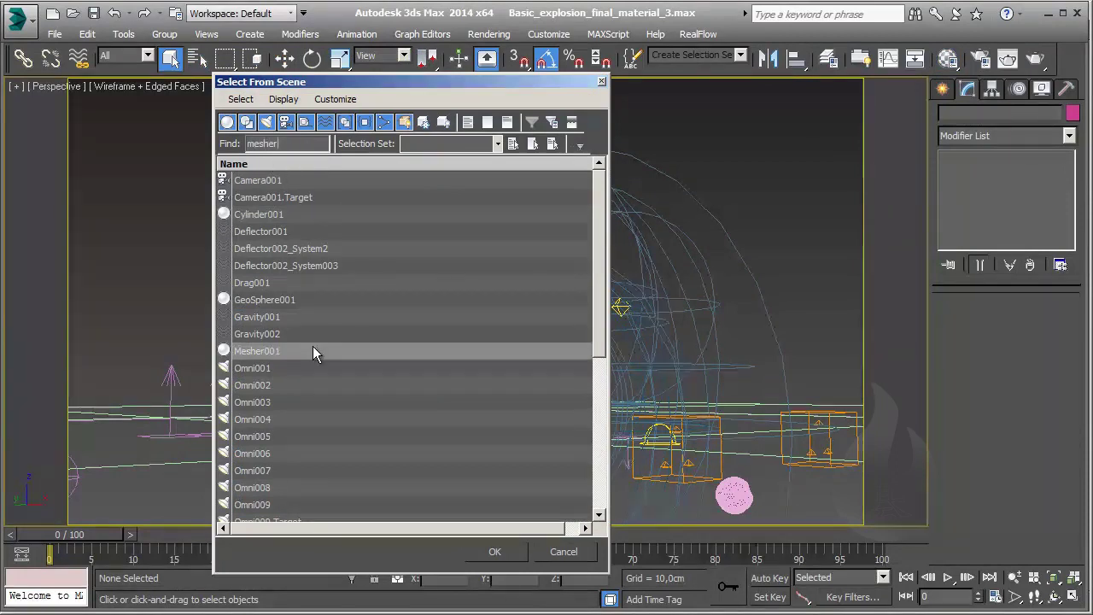
left_click(313, 348)
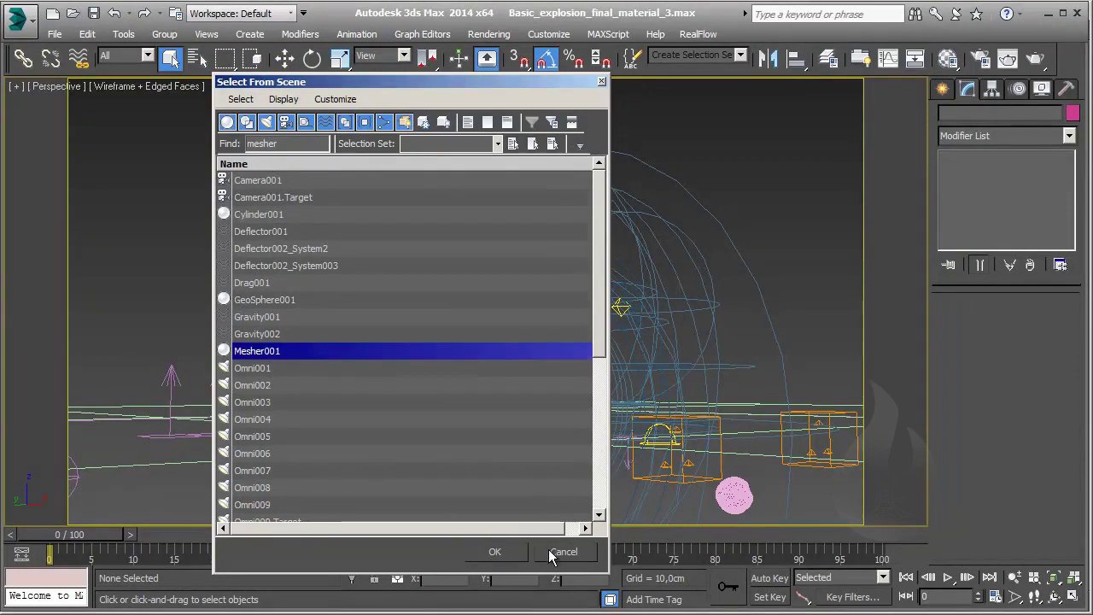
left_click(495, 549)
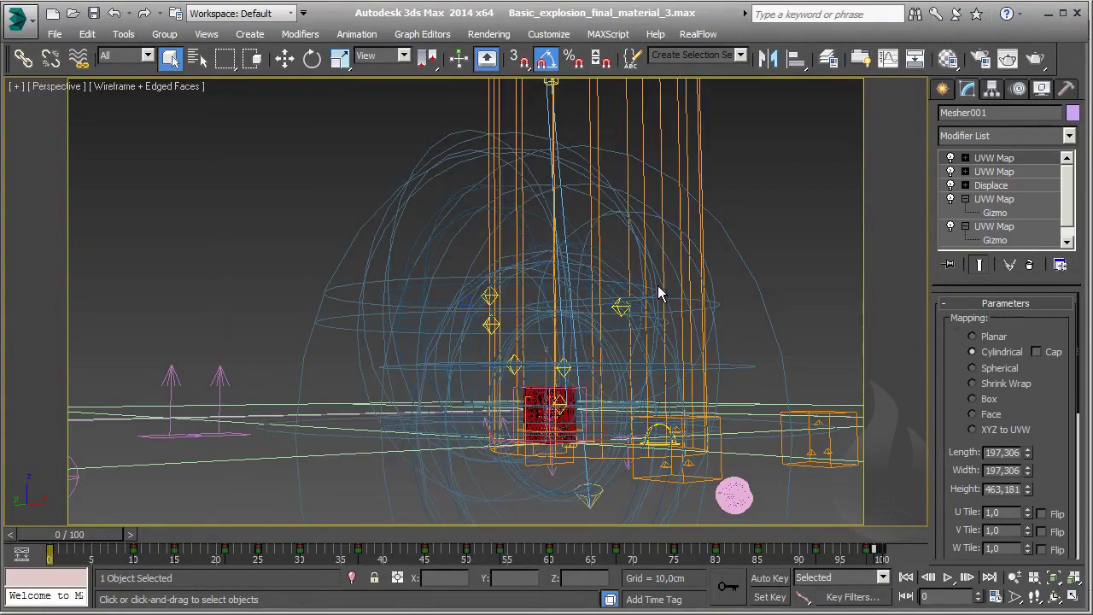
right_click(564, 295)
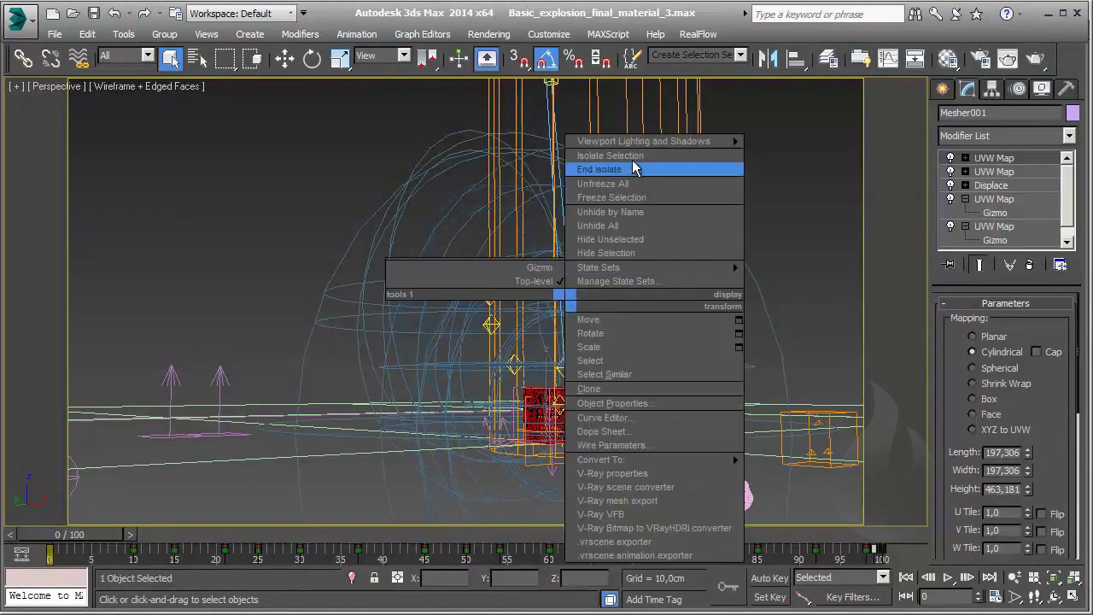
left_click(633, 162)
Advance to frame 28 and view the explosion blob smooth-shaded and framed.
scroll(668, 337, "down", 2)
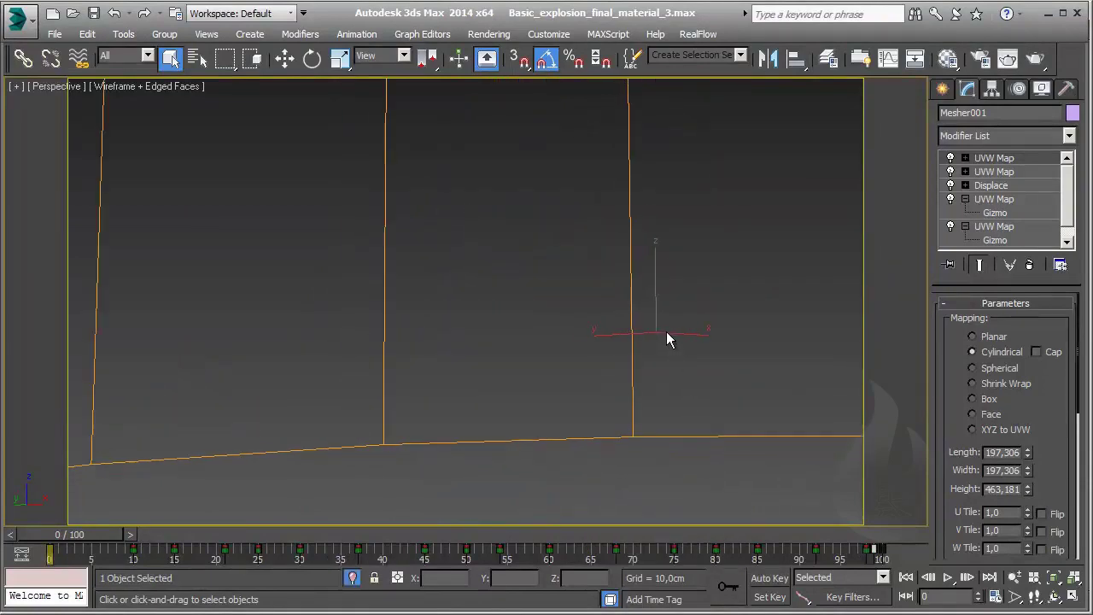
scroll(666, 332, "down", 2)
scroll(658, 260, "down", 3)
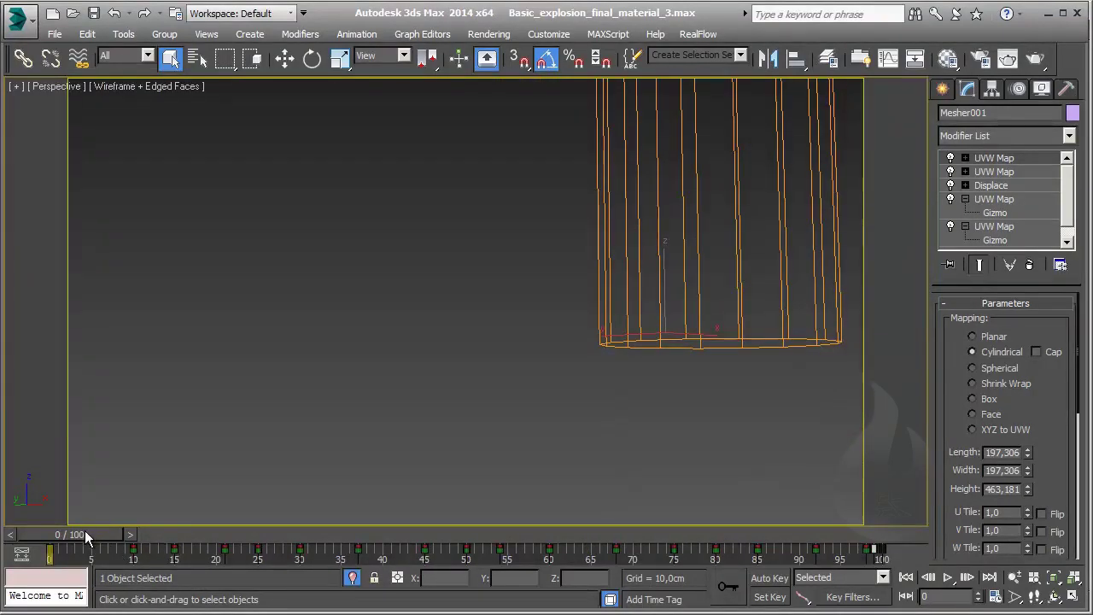
left_click_drag(72, 534, 354, 521)
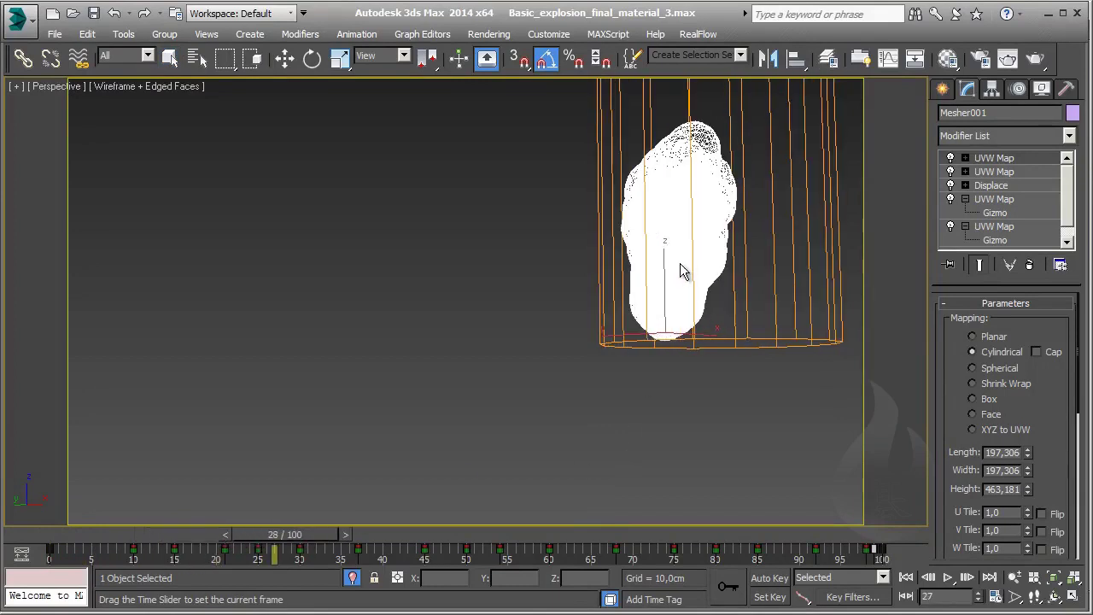
left_click(673, 322)
key("q")
left_click(672, 303)
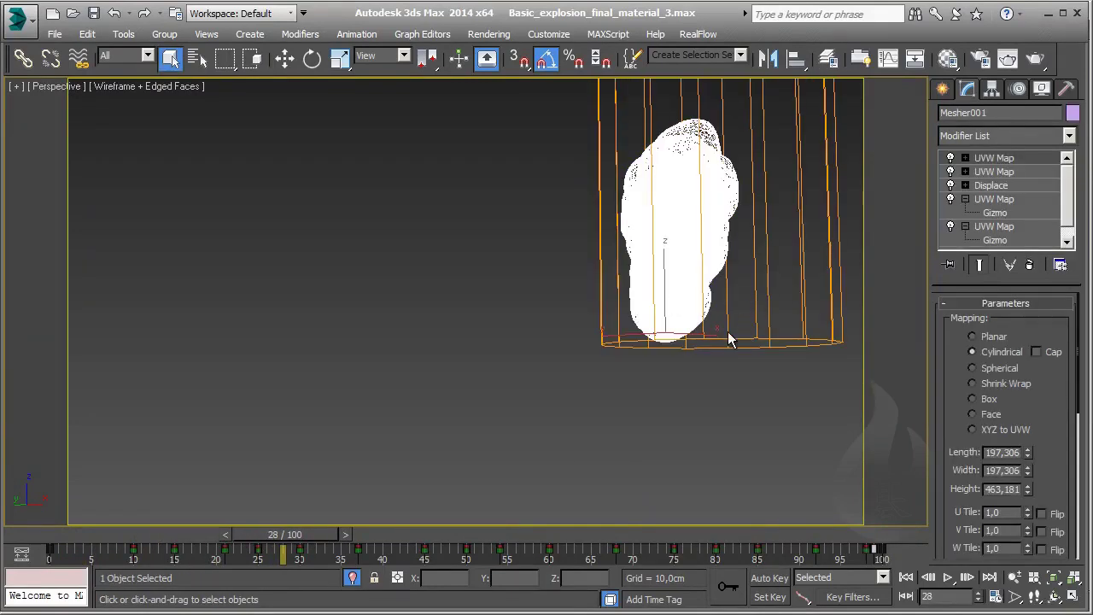
key("z")
key("F3")
key("z")
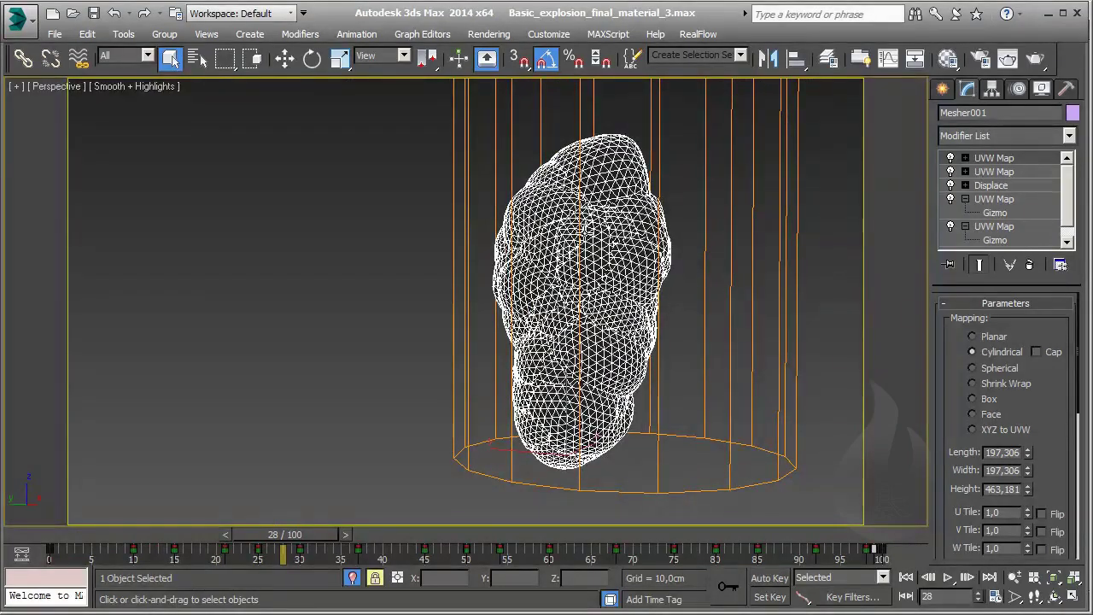
Unlock the selection and review Mesher001's own parameters and the Displace modifier's settings.
left_click(374, 579)
scroll(1068, 217, "down", 2)
left_click(991, 240)
scroll(1068, 223, "down", 1)
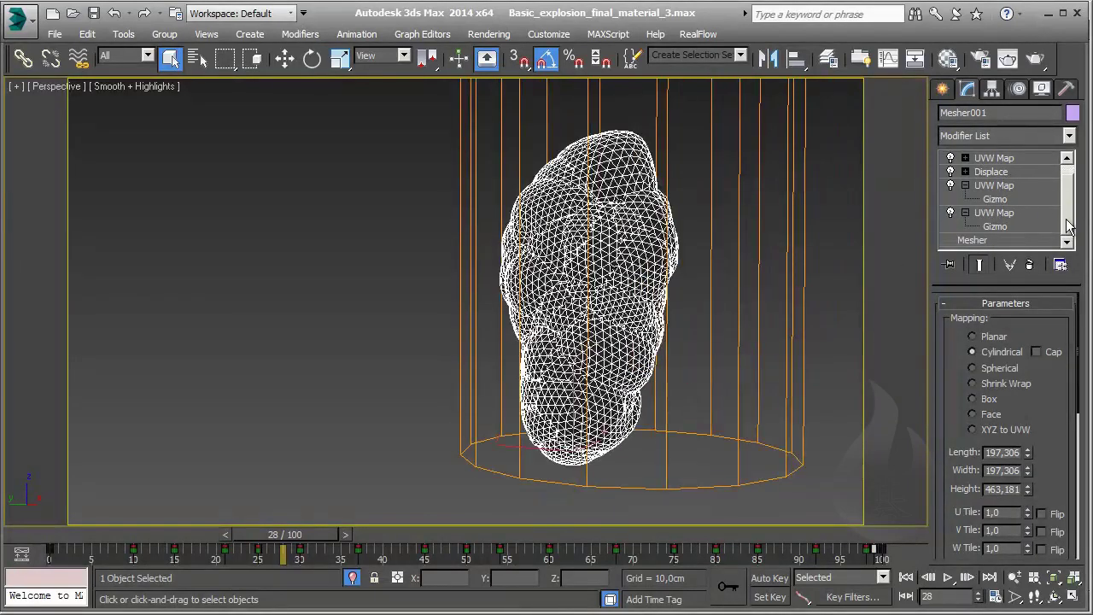
left_click(992, 213)
scroll(982, 229, "up", 1)
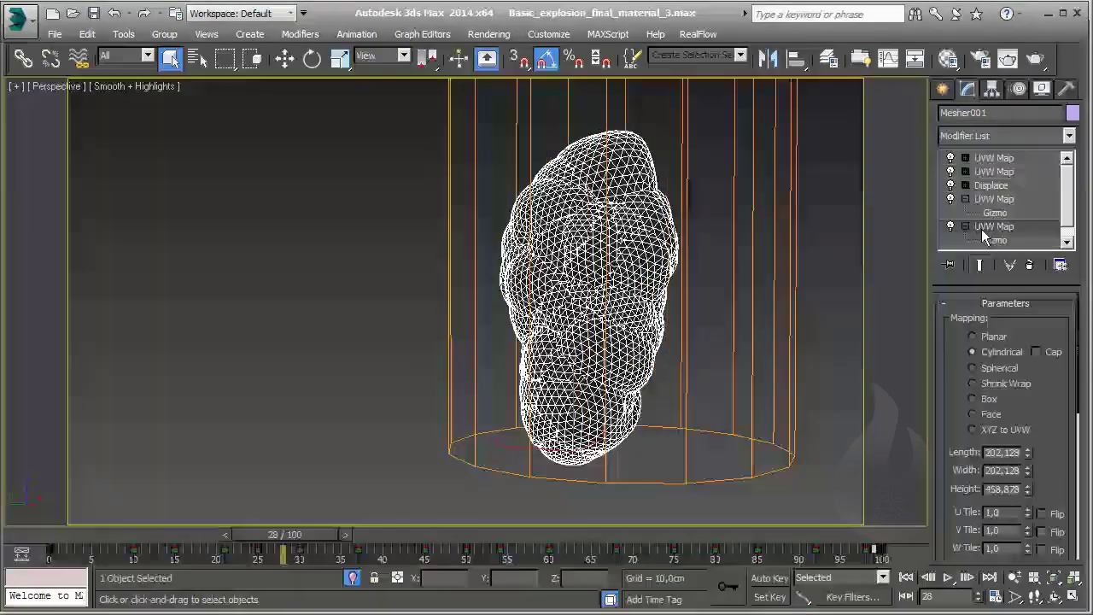
left_click(990, 185)
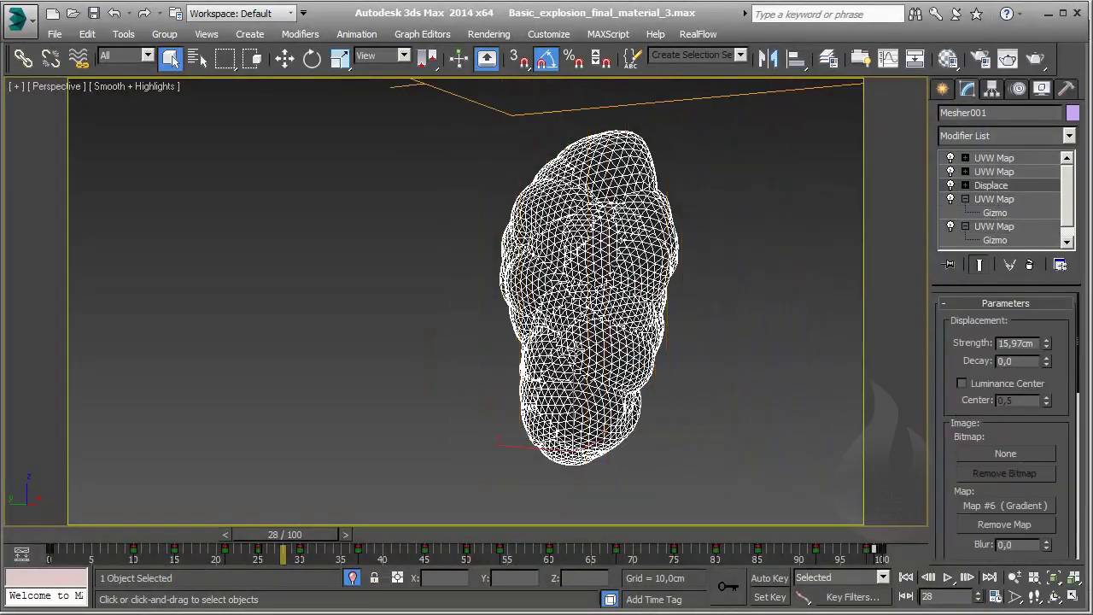
Toggle Displace off and on to compare, leave it on, and show the cylindrical UVW Map gizmo.
left_click(952, 185)
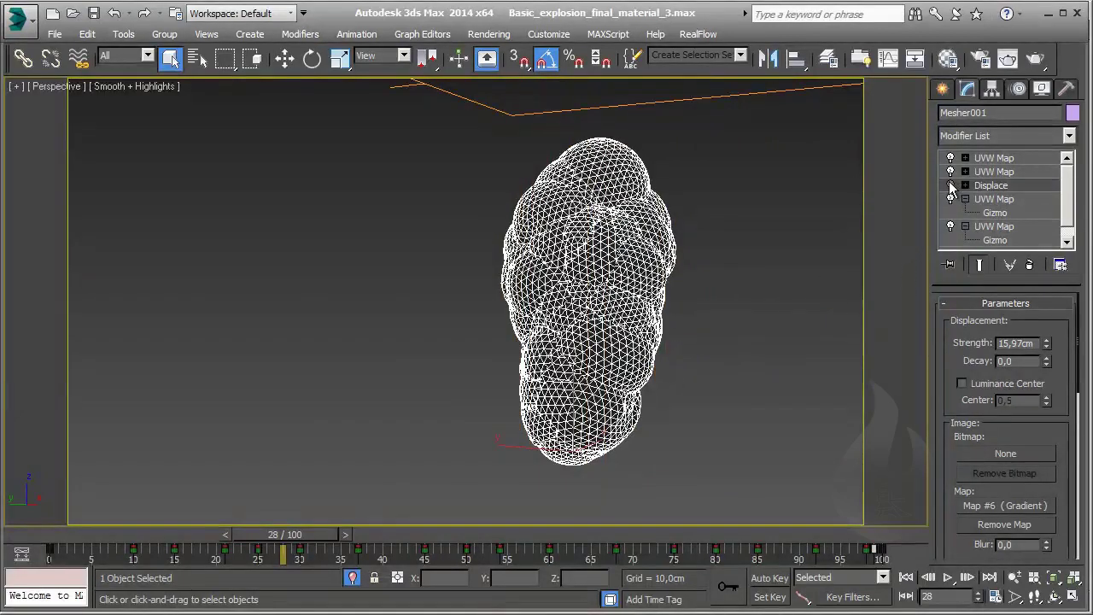
left_click(951, 186)
left_click(952, 185)
left_click(991, 185)
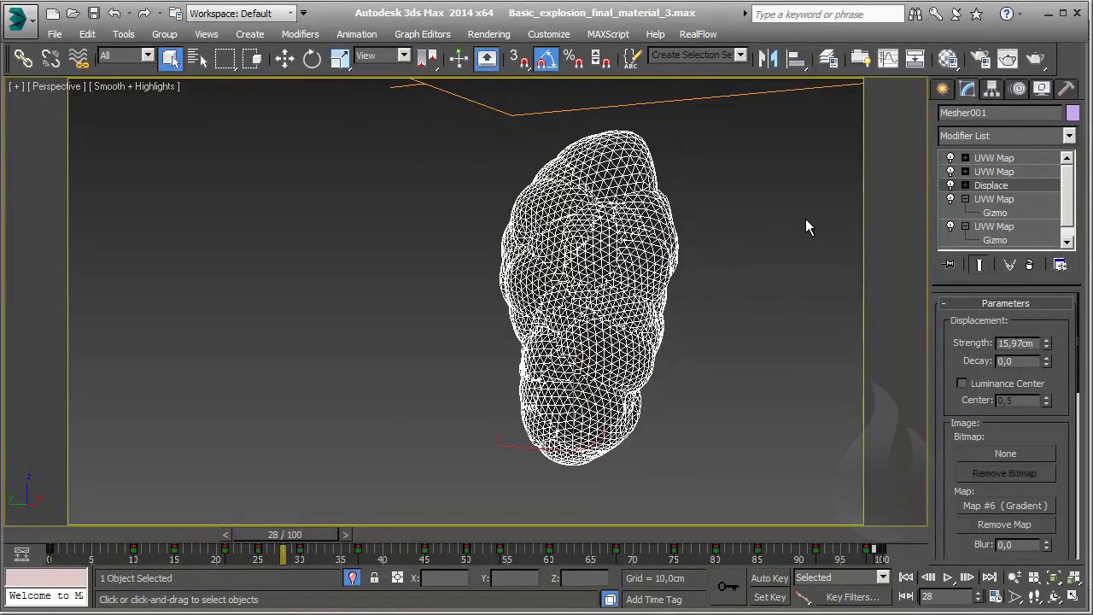
left_click(994, 171)
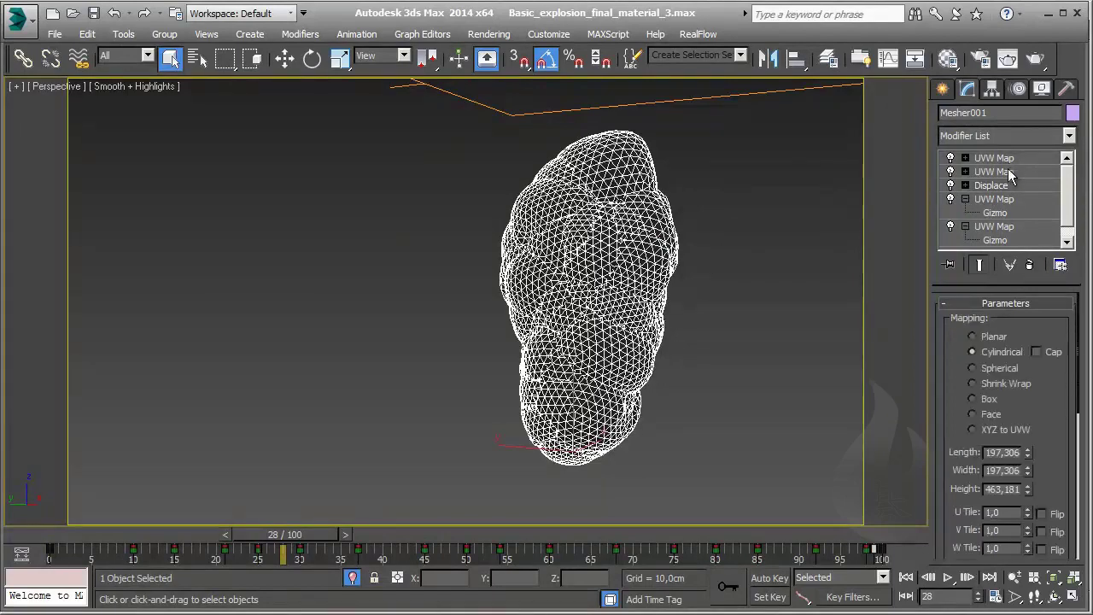
Show Blend material 13 - Default, mixing 09 - Default and 16 - Default, in the Material Editor.
left_click(947, 59)
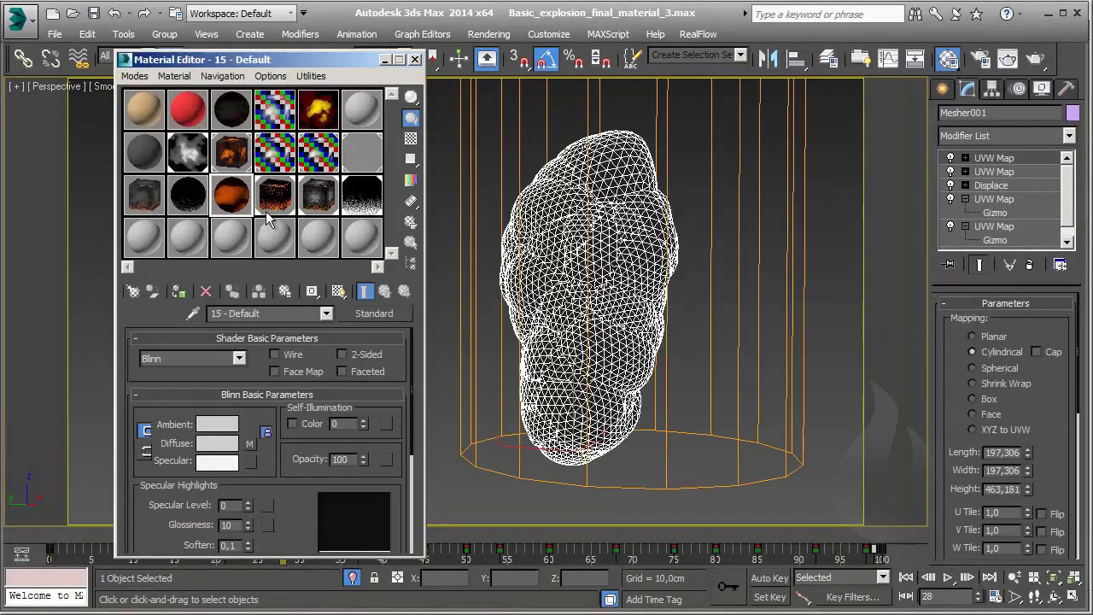
left_click(314, 200)
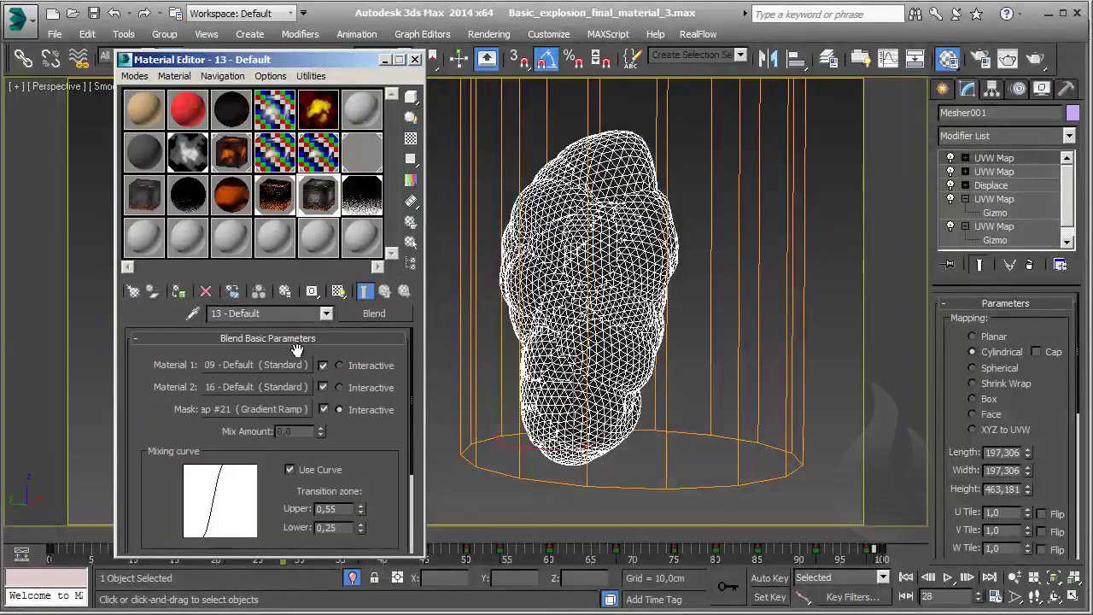
left_click_drag(163, 430, 161, 407)
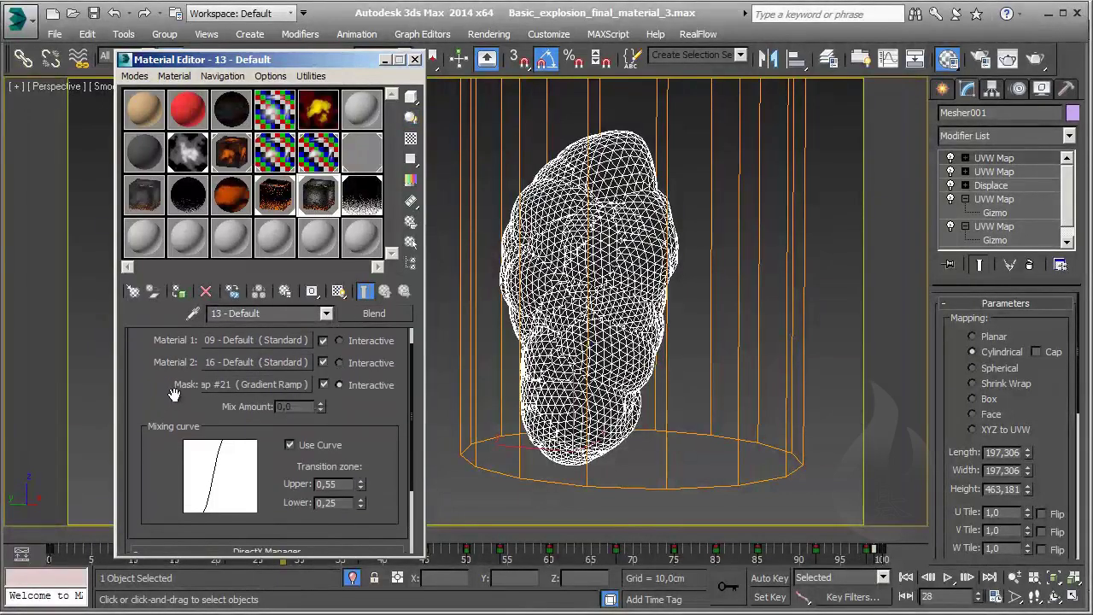
Open the Blend's gradient ramp mask and show its textures on Mesher001 in the viewport.
left_click(257, 391)
left_click(338, 292)
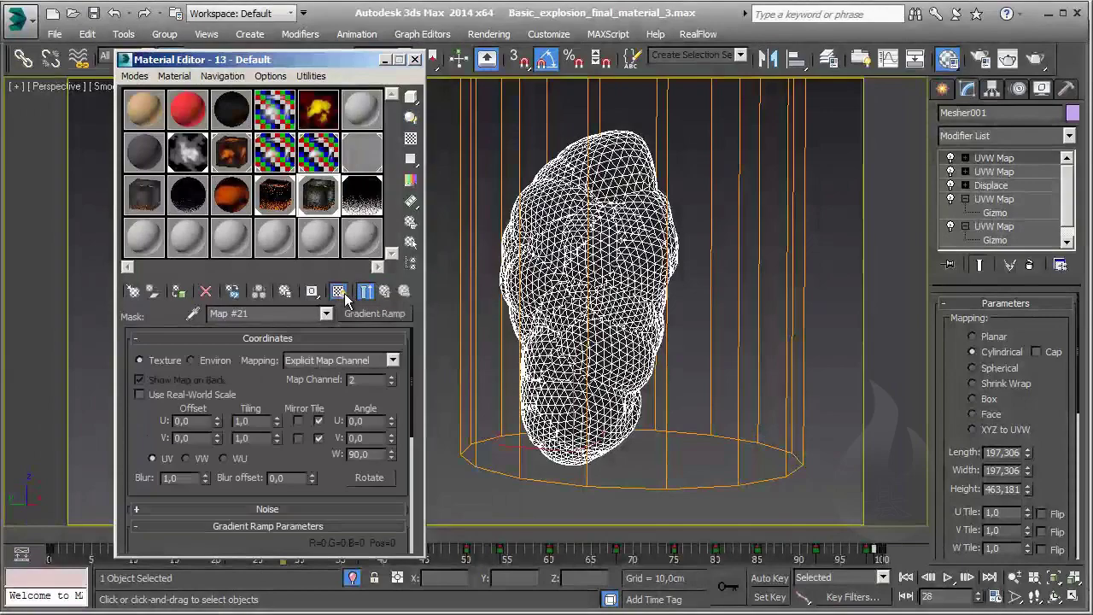
scroll(634, 300, "up", 1)
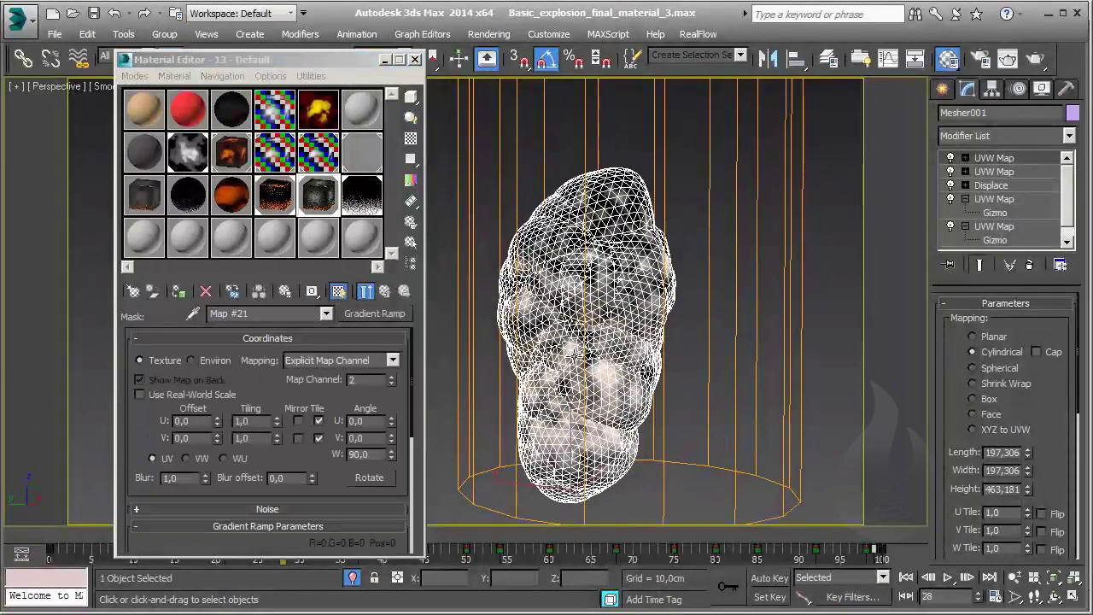
scroll(632, 304, "up", 4)
scroll(628, 313, "down", 1)
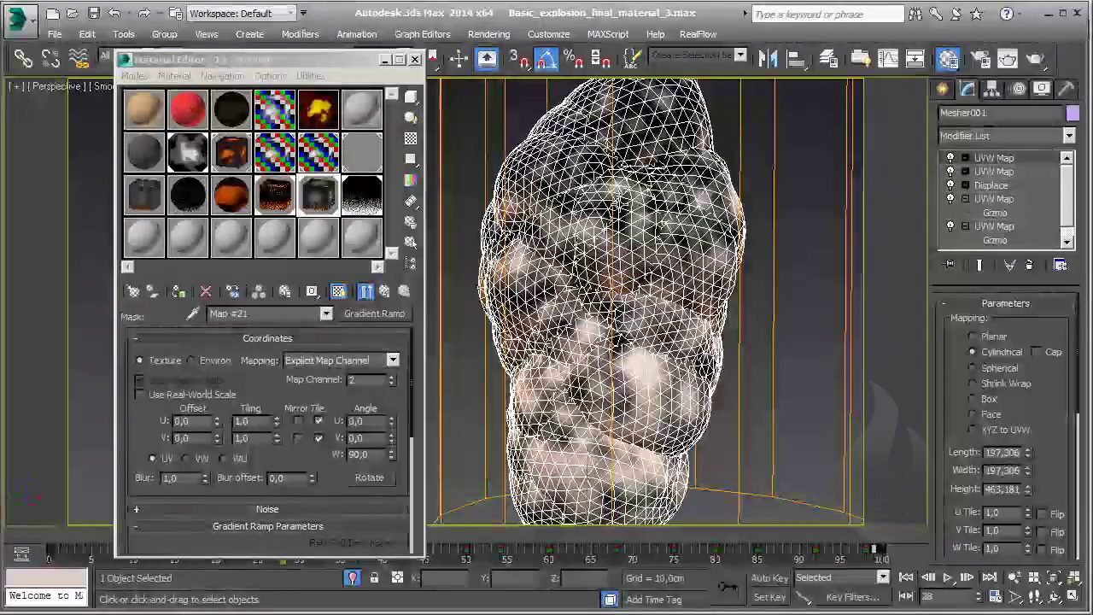
middle_click_drag(632, 313, 608, 285, "alt")
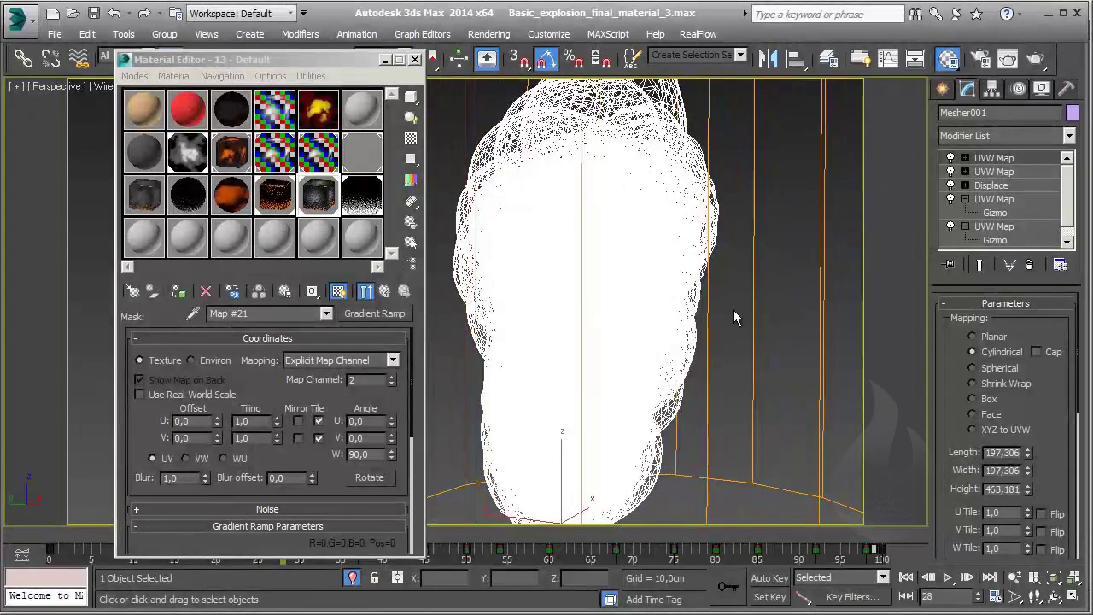
Deselect the mesh, hide edged faces, and return to the Blend material.
left_click(734, 314)
key("F4")
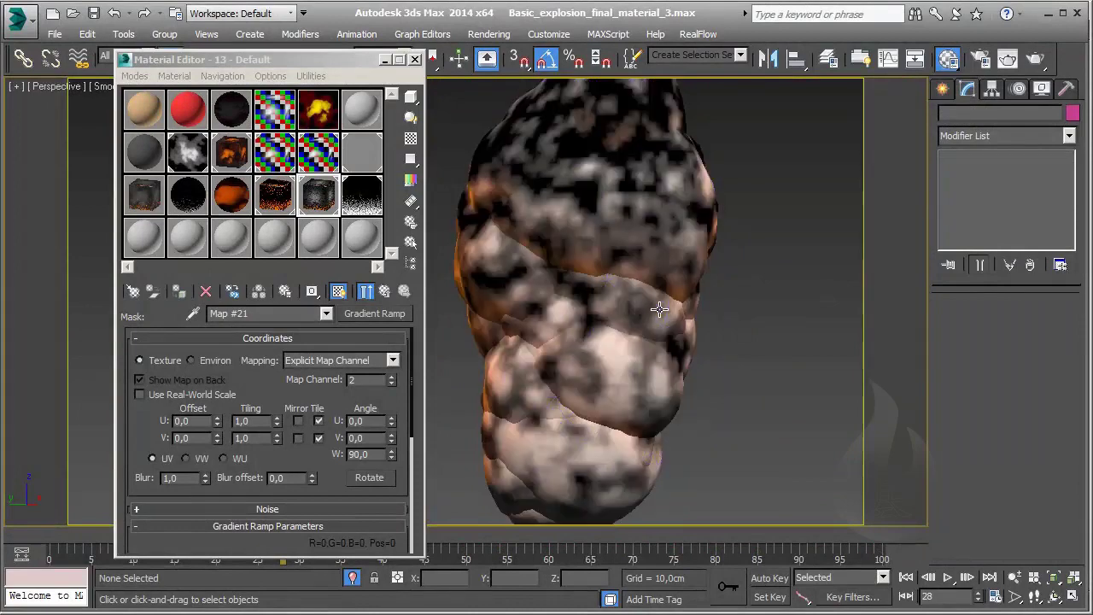
middle_click_drag(627, 338, 629, 303)
scroll(606, 408, "down", 2)
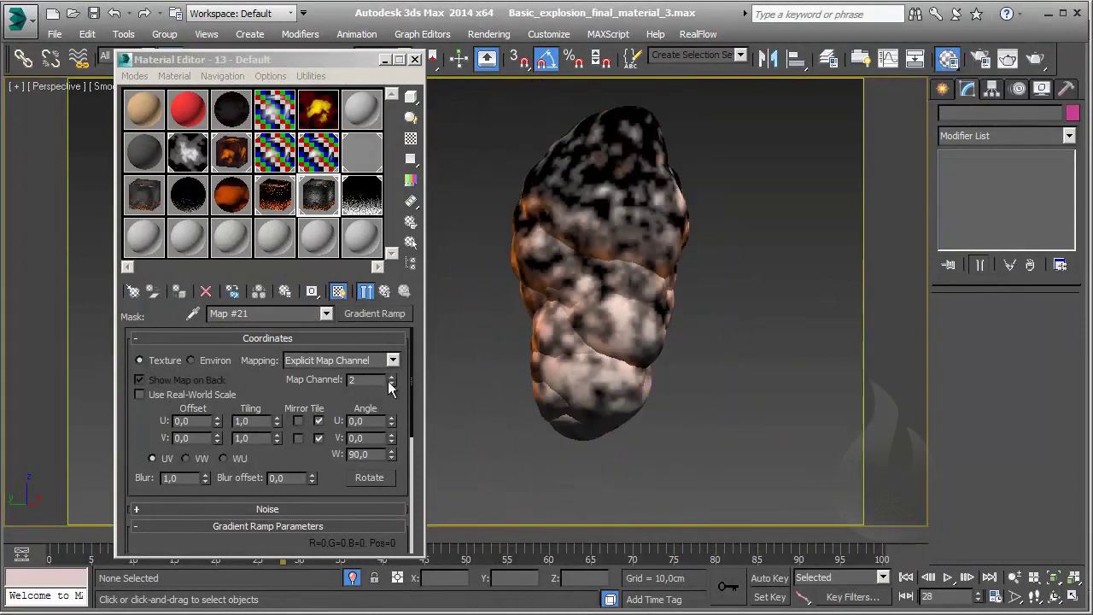
left_click(366, 291)
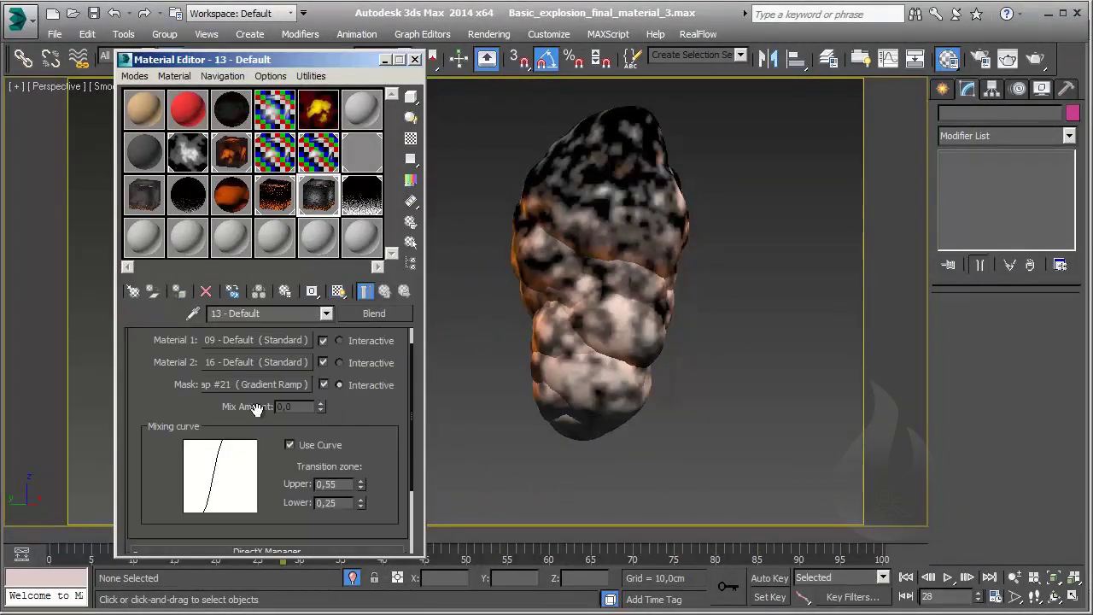
Open sub-material 09 - Default and inspect its diffuse Gradient Map #3.
left_click(254, 341)
scroll(183, 427, "up", 3)
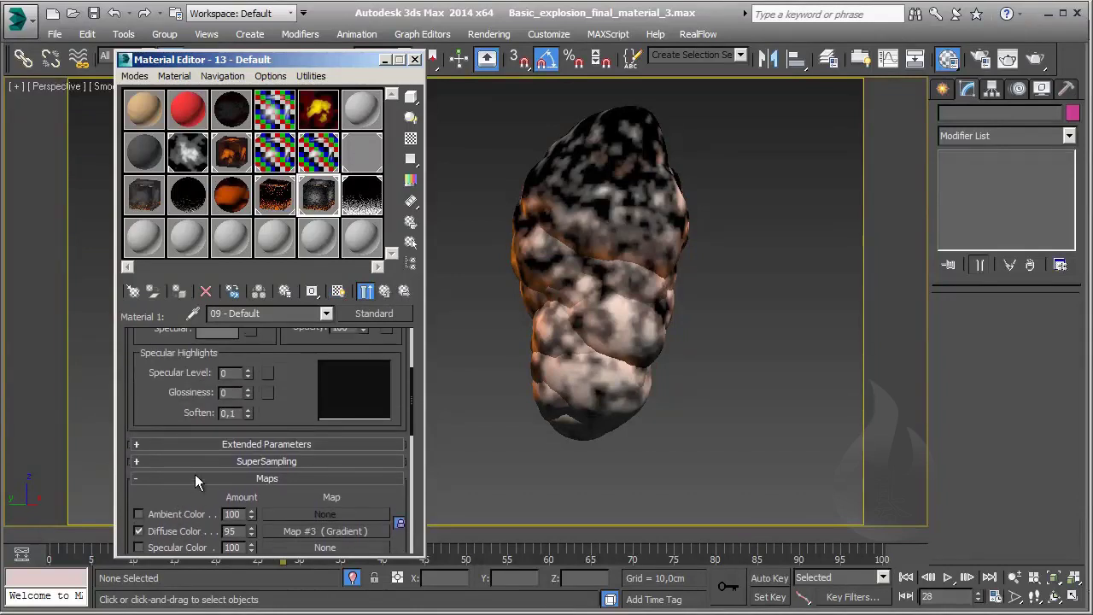
scroll(195, 474, "up", 3)
scroll(239, 445, "up", 3)
left_click(251, 417)
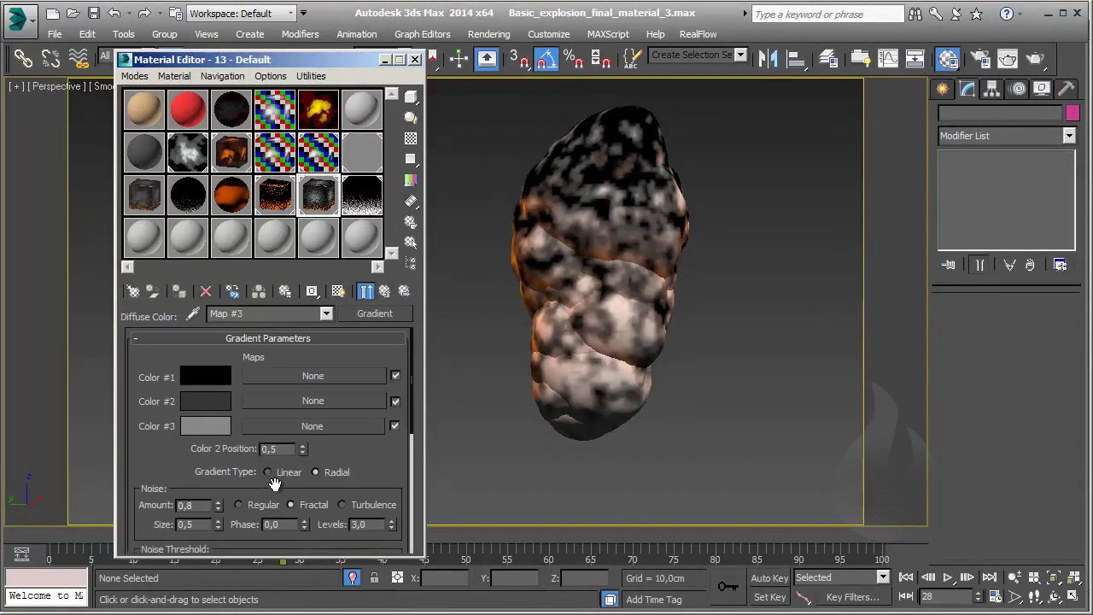
left_click(384, 293)
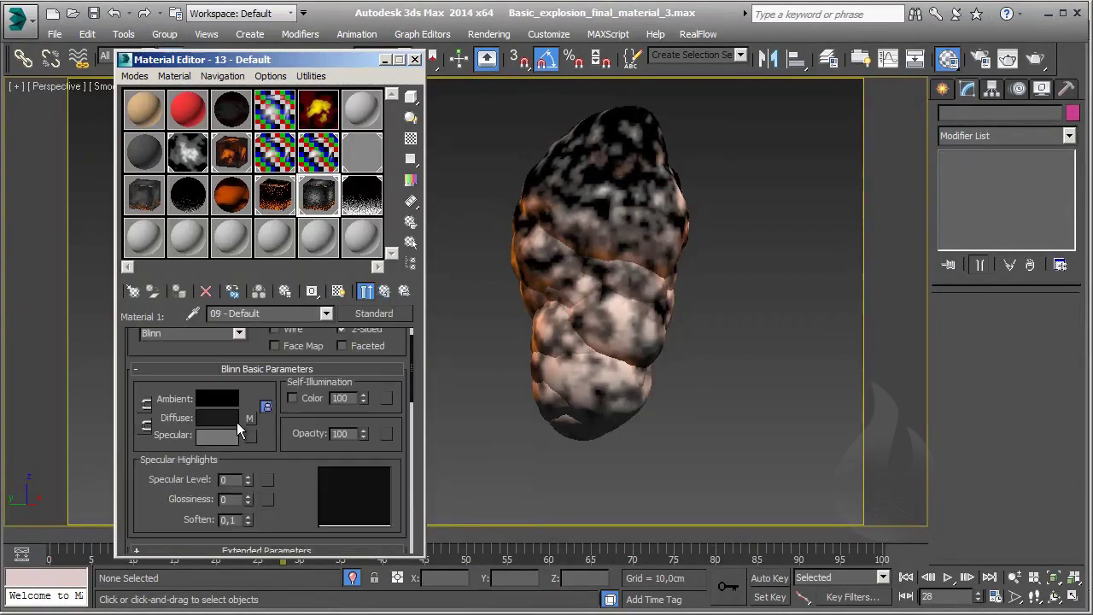
Inspect bump Gradient Map #38, then show 09 - Default's shading in the viewport.
scroll(278, 453, "down", 4)
scroll(283, 387, "down", 5)
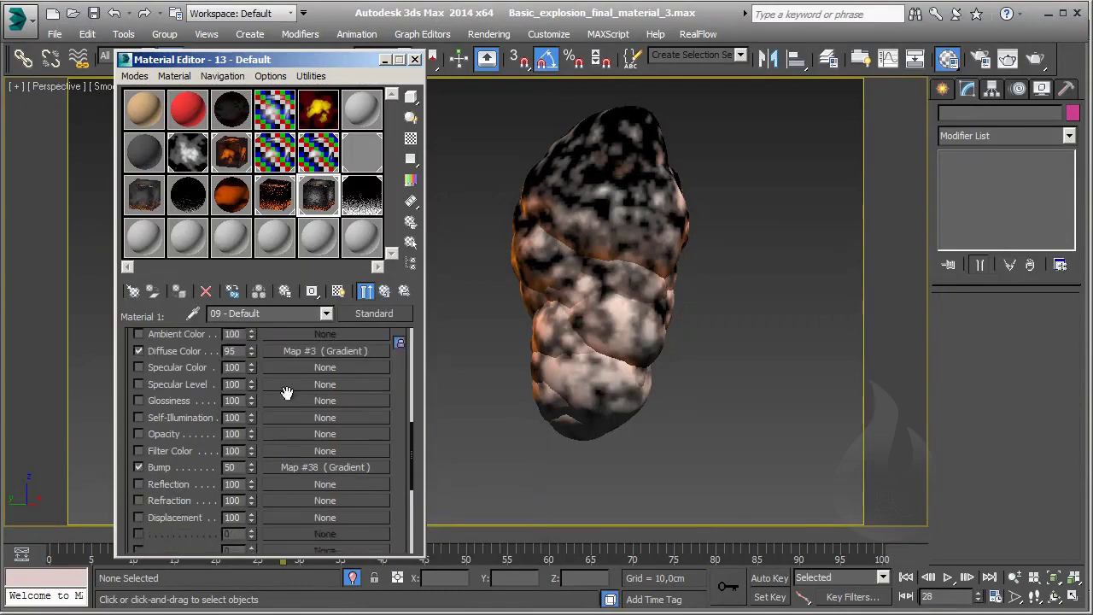
left_click(311, 470)
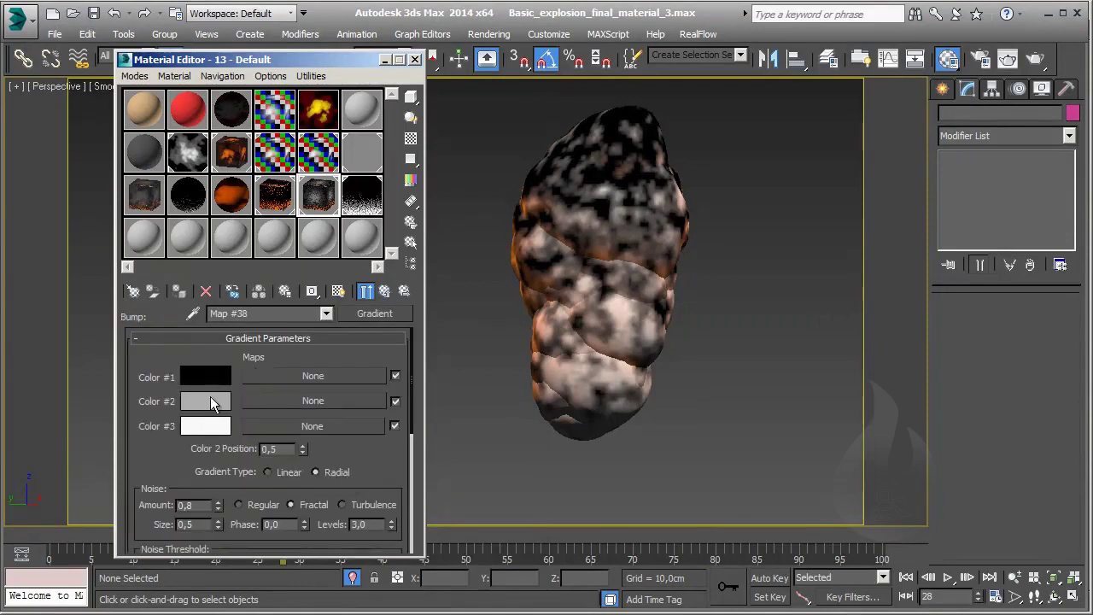
left_click(384, 291)
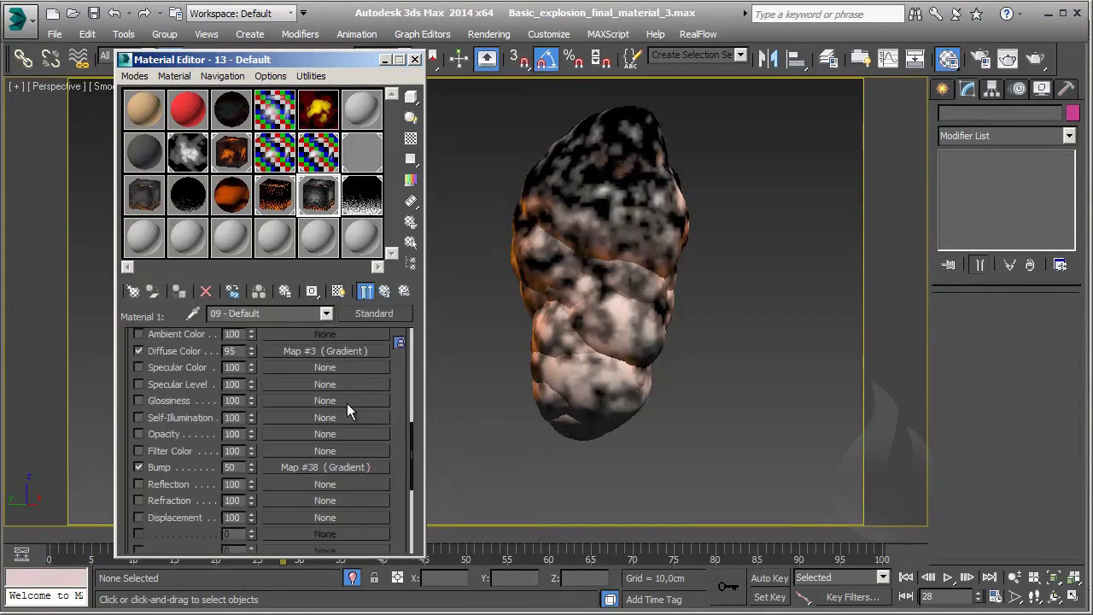
left_click(340, 291)
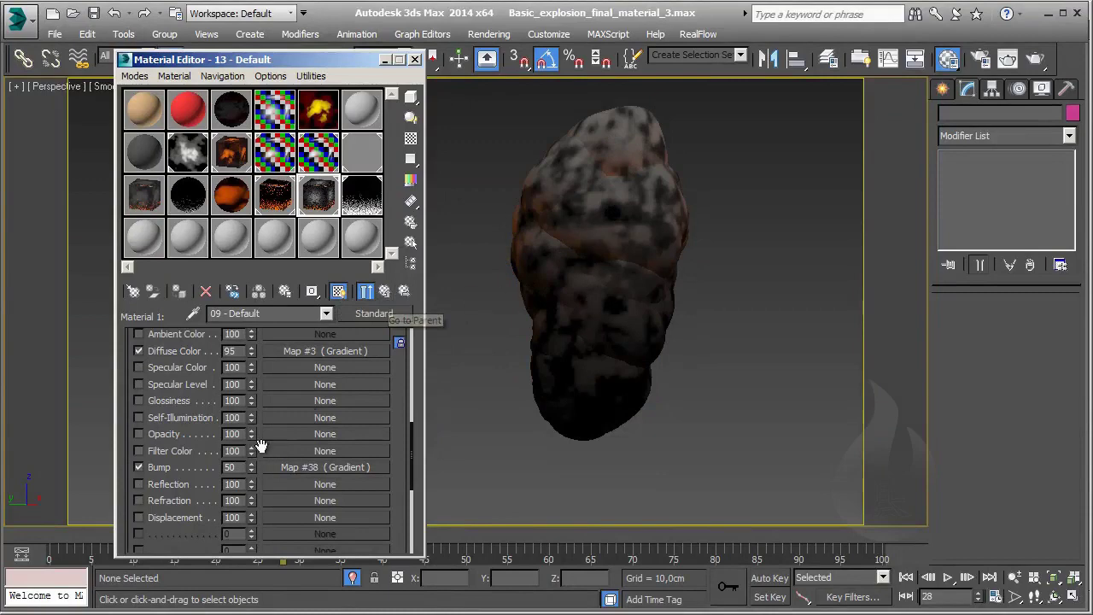
Open the second sub-material 16 - Default and enlarge the Material Editor.
left_click(384, 292)
left_click(254, 362)
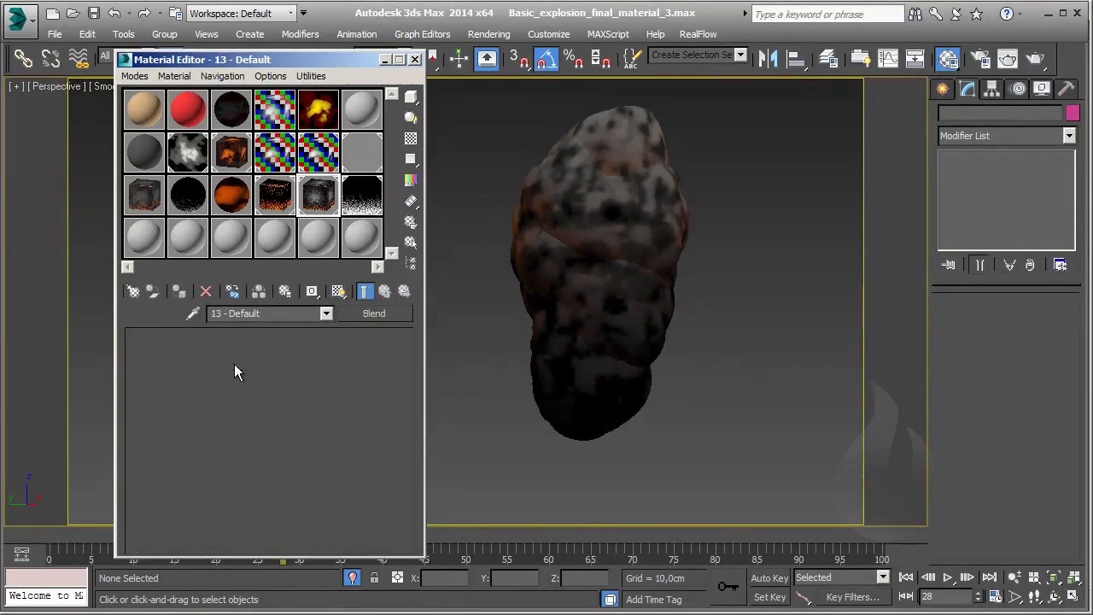
scroll(190, 451, "up", 3)
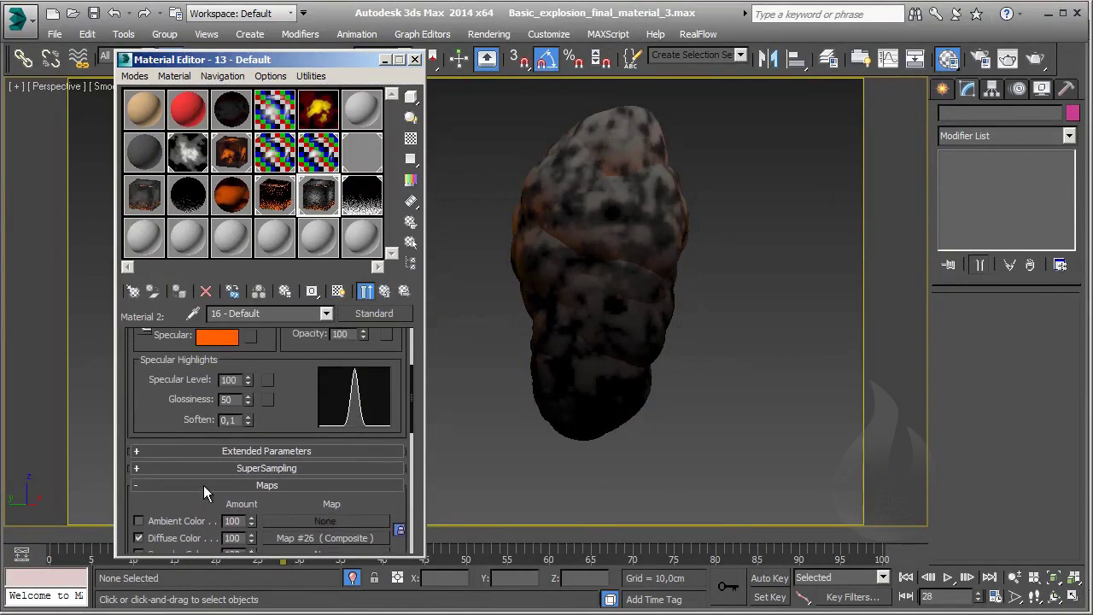
scroll(204, 485, "up", 3)
scroll(210, 481, "up", 2)
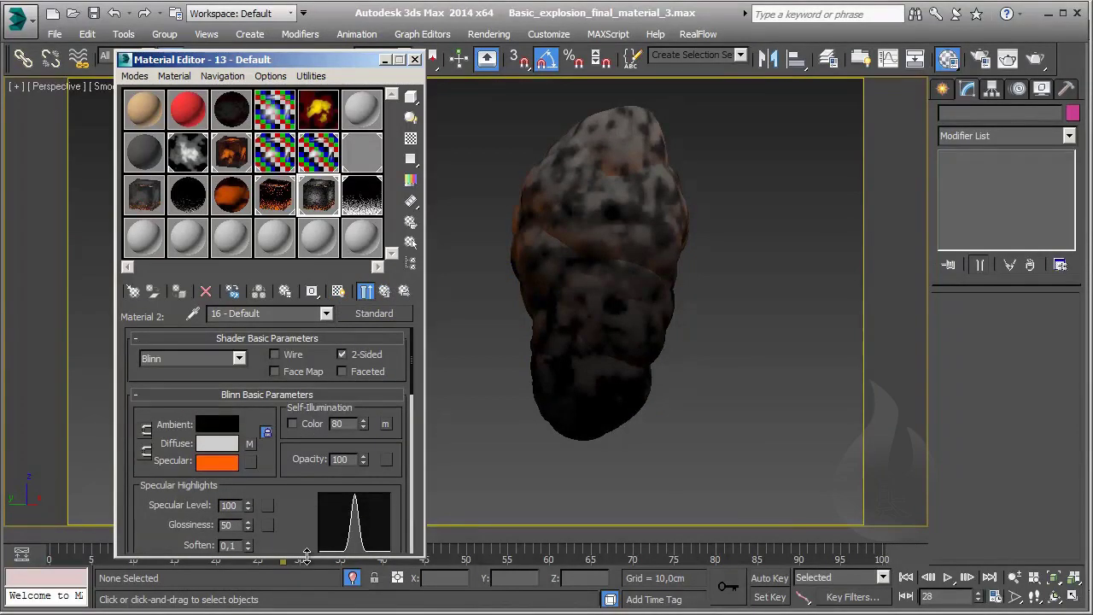
left_click_drag(305, 553, 305, 611)
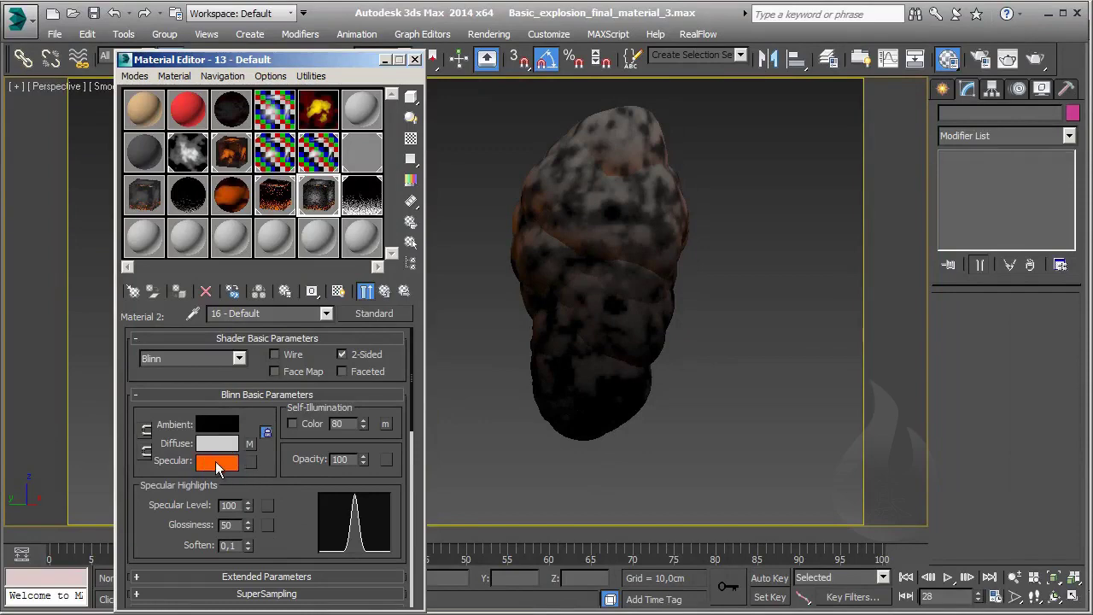
Inspect Composite Map #26's layers, ending on Layer 1's black-to-orange ramp with 0.49 fractal noise.
left_click(249, 443)
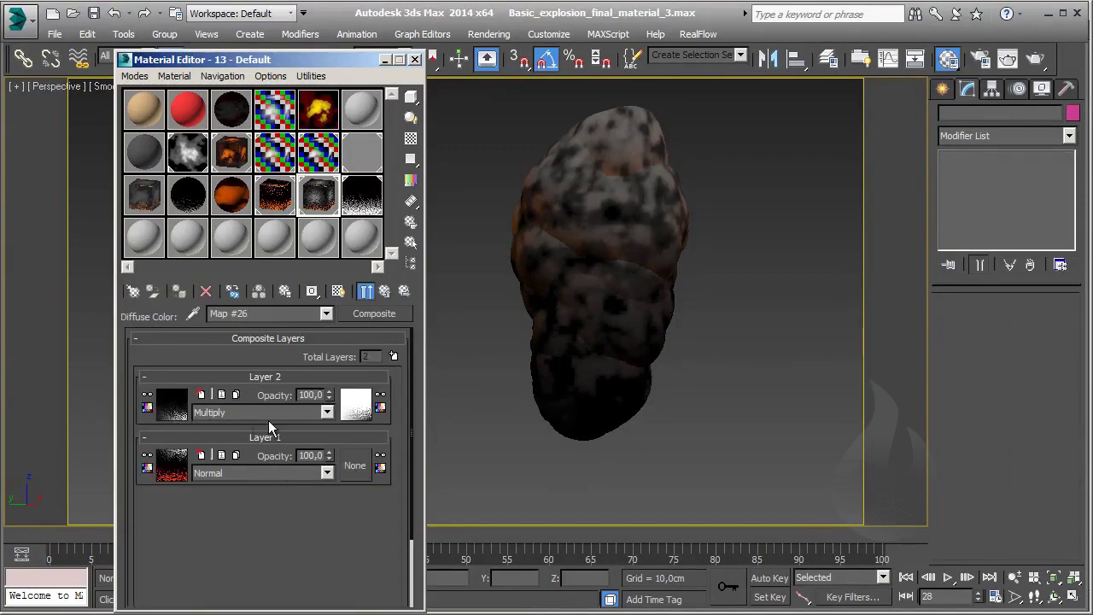
left_click(172, 411)
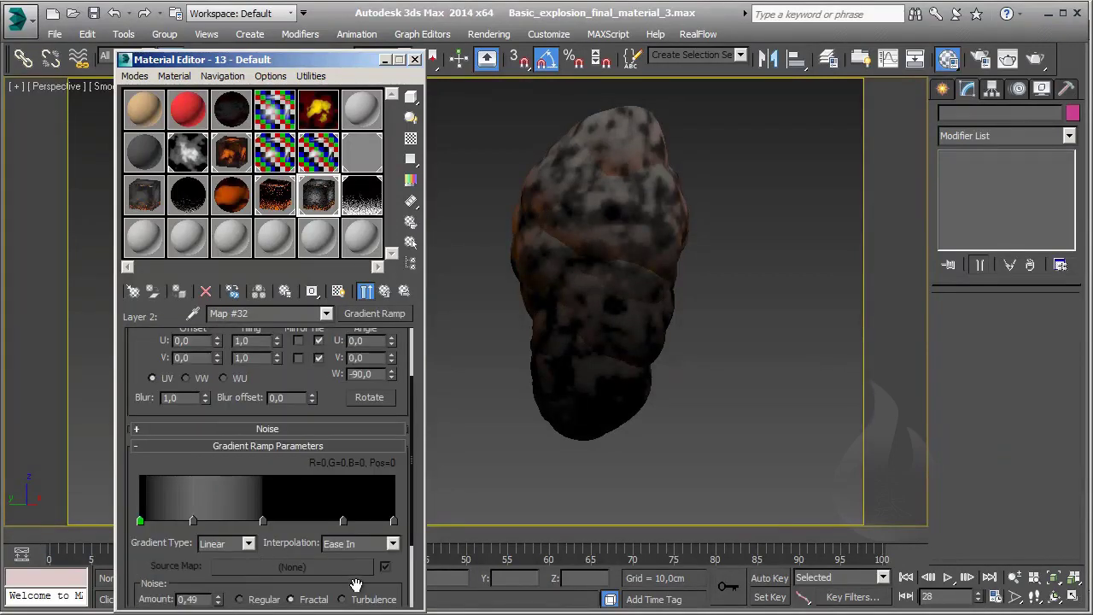
left_click_drag(402, 573, 398, 462)
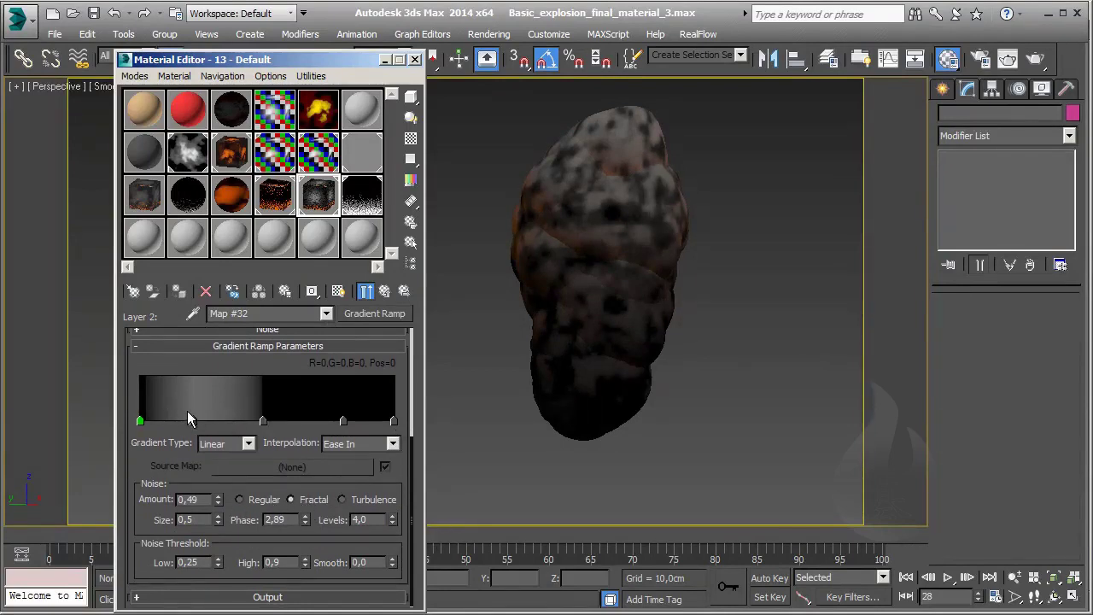
left_click(384, 291)
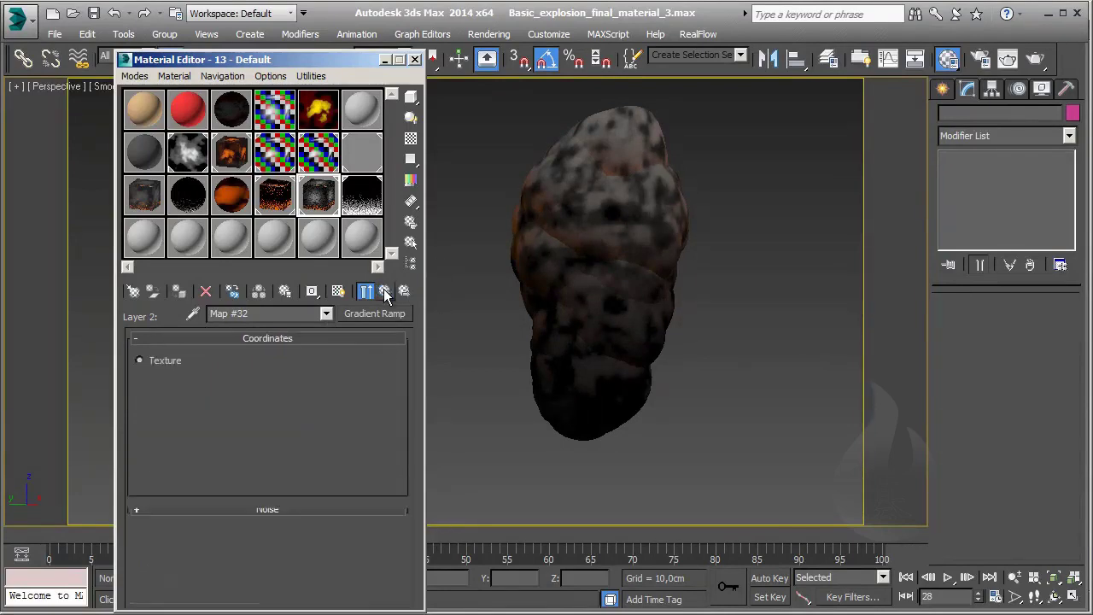
left_click(163, 474)
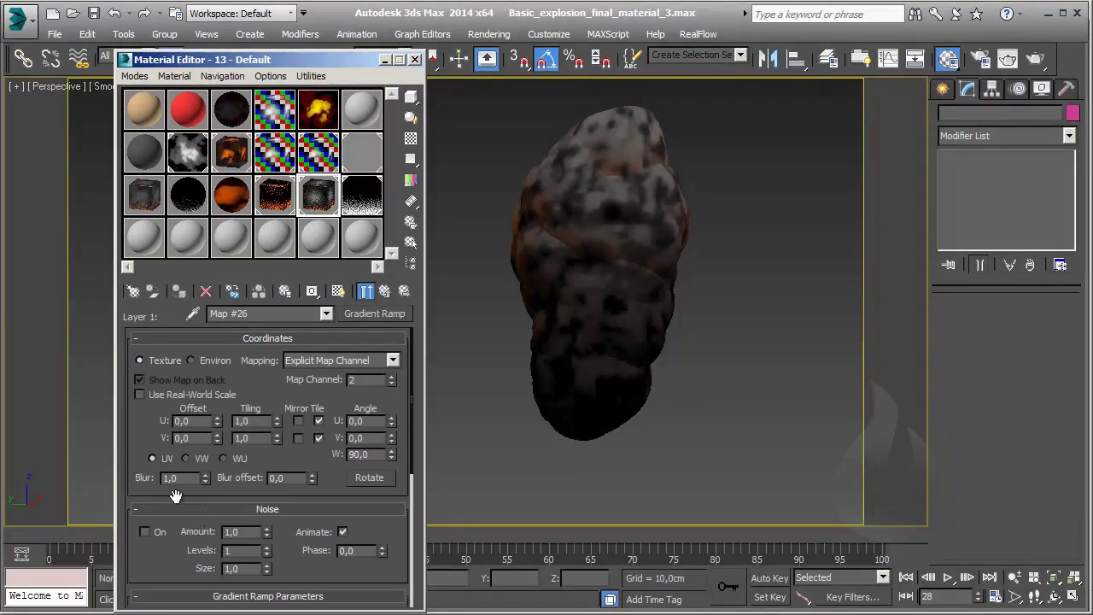
left_click_drag(142, 471, 153, 381)
scroll(182, 462, "down", 3)
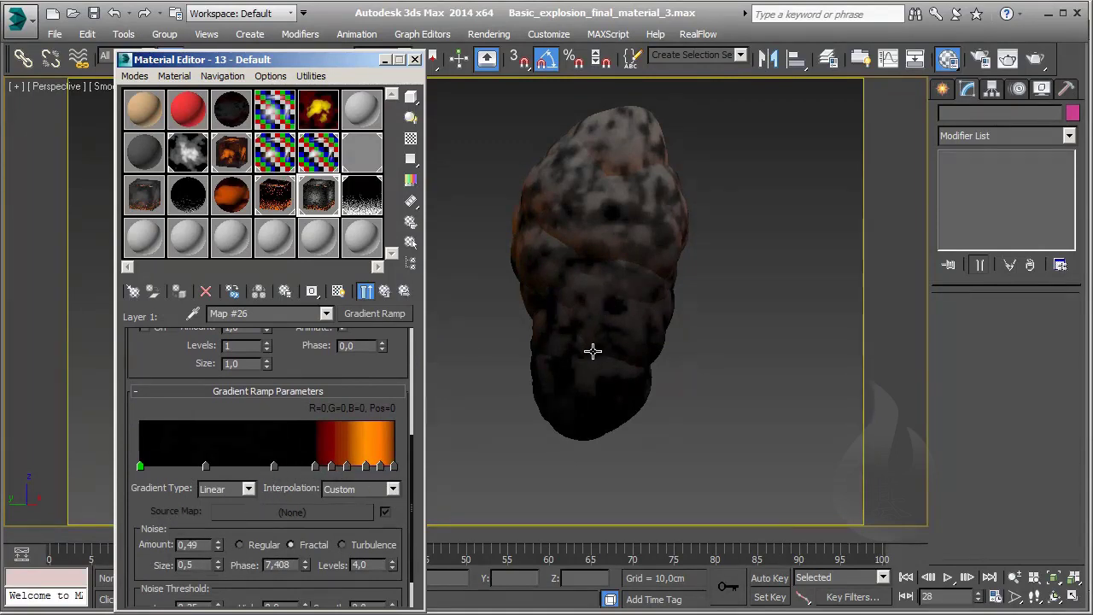
Return to Composite Map #26's two layers and view, then close, the rendered fiery rock preview.
left_click(384, 291)
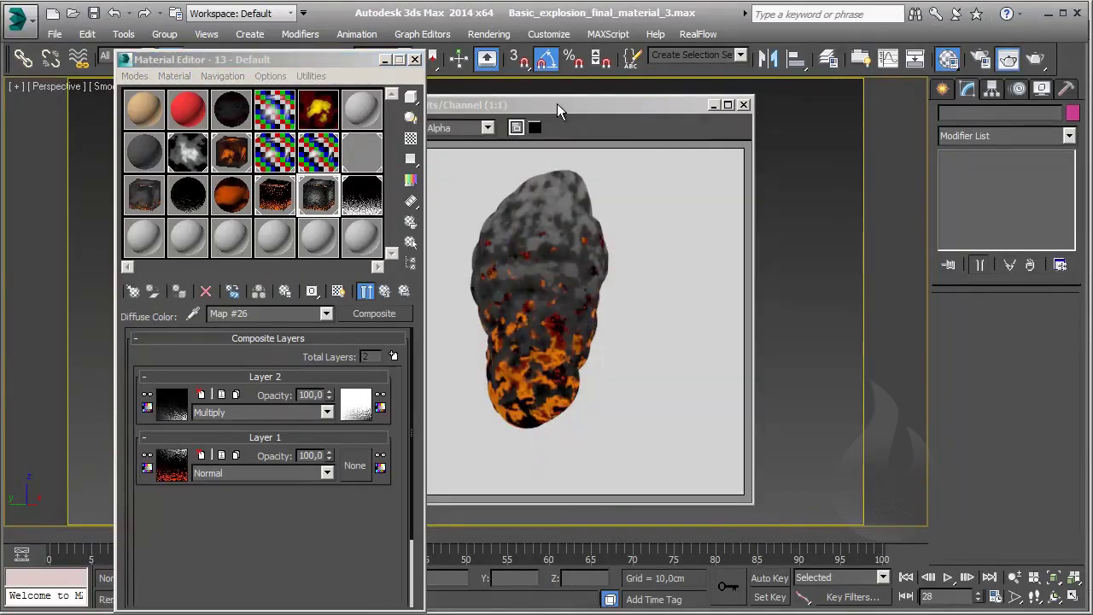
left_click_drag(557, 103, 674, 106)
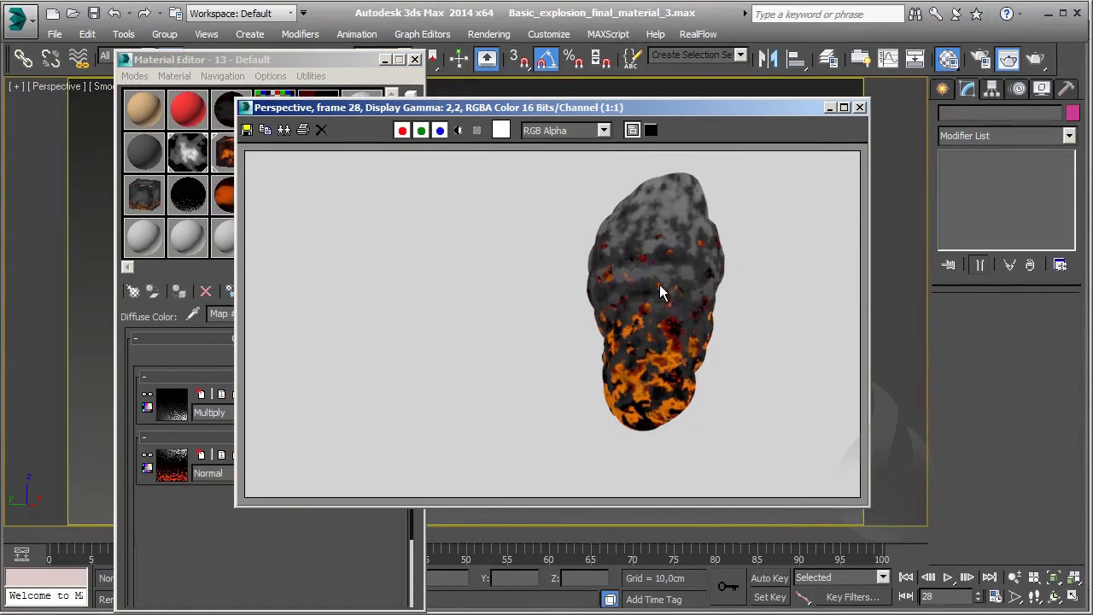
left_click(860, 107)
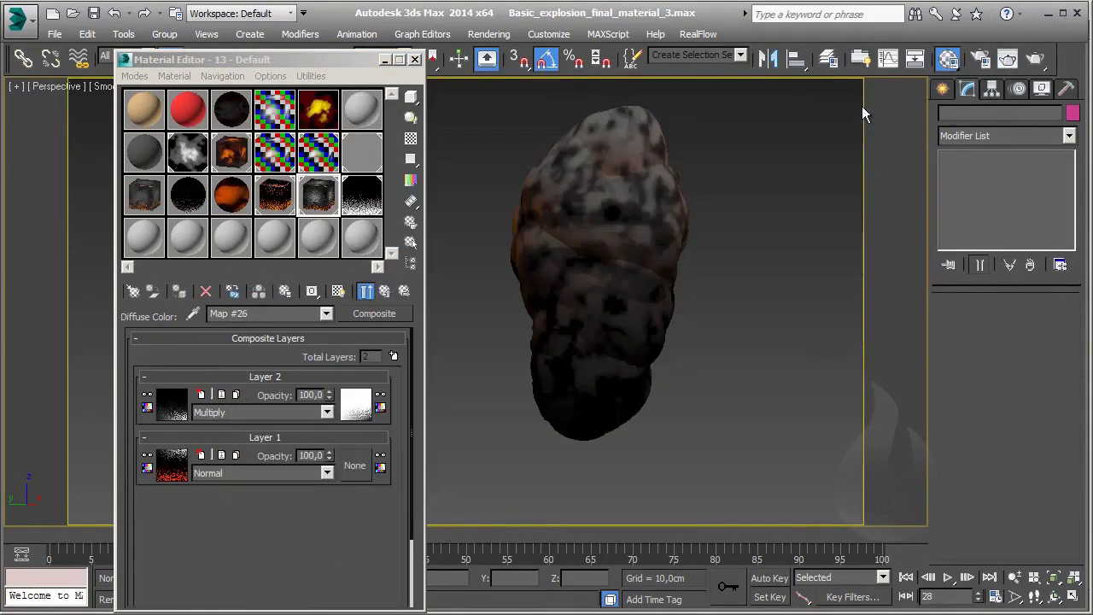
Select Mesher001's second UVW Map modifier and step to frame 81 to view the tall plume.
left_click(608, 231)
left_click(1018, 210)
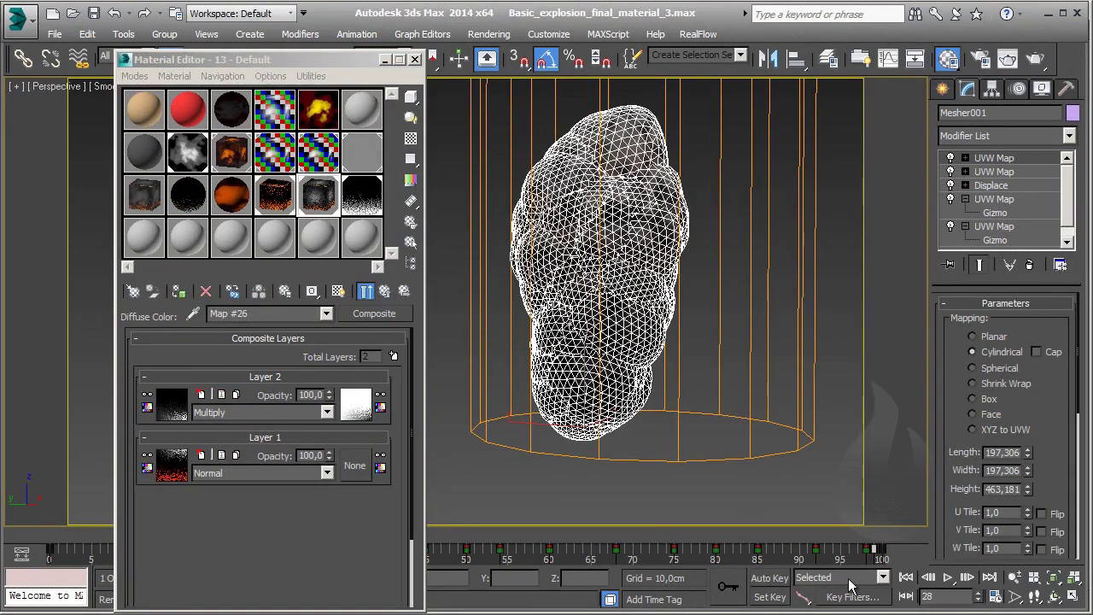
left_click(996, 172)
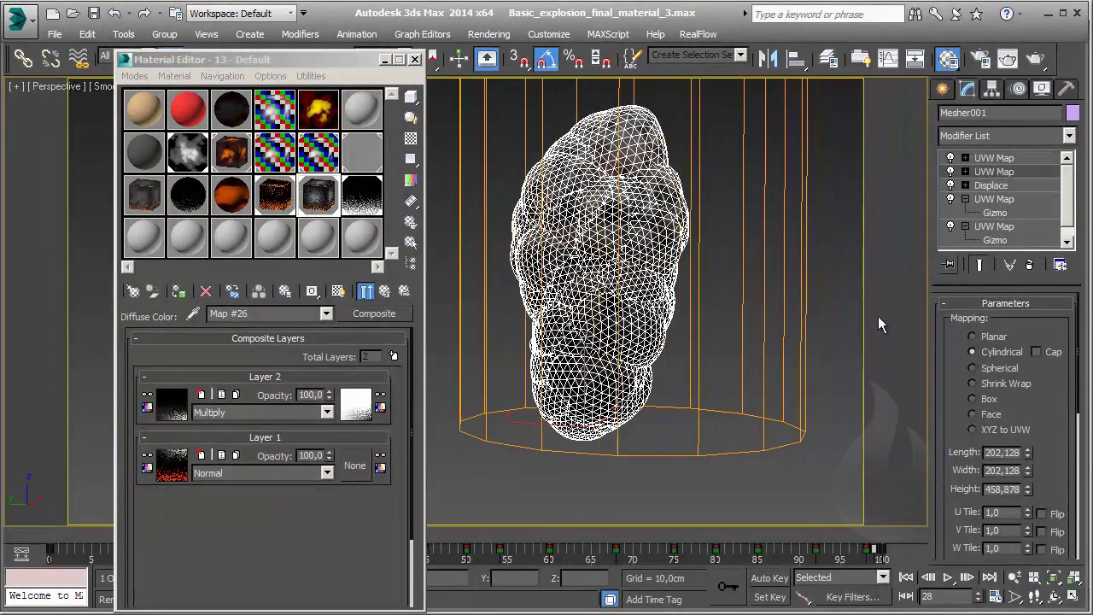
left_click_drag(742, 542, 725, 540)
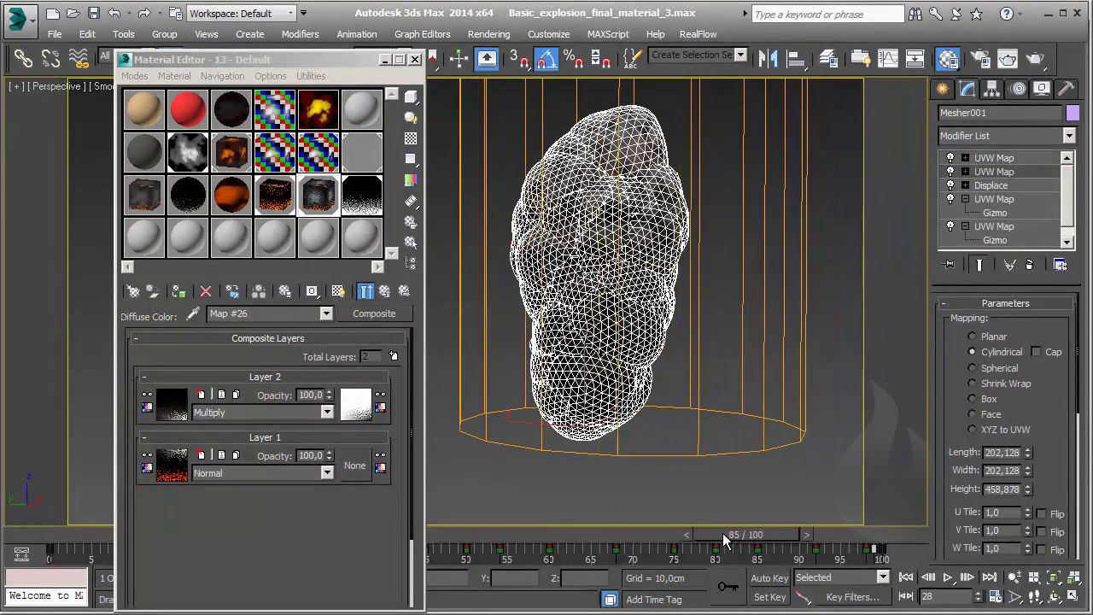
left_click(551, 236)
key("comma")
key("comma")
key("comma")
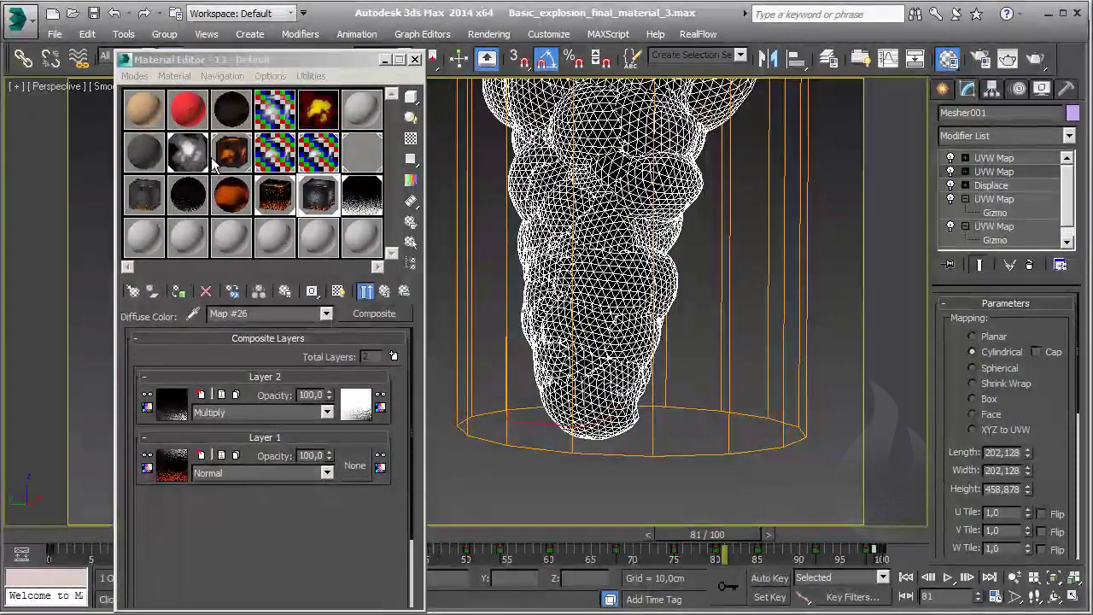
scroll(667, 256, "down", 5)
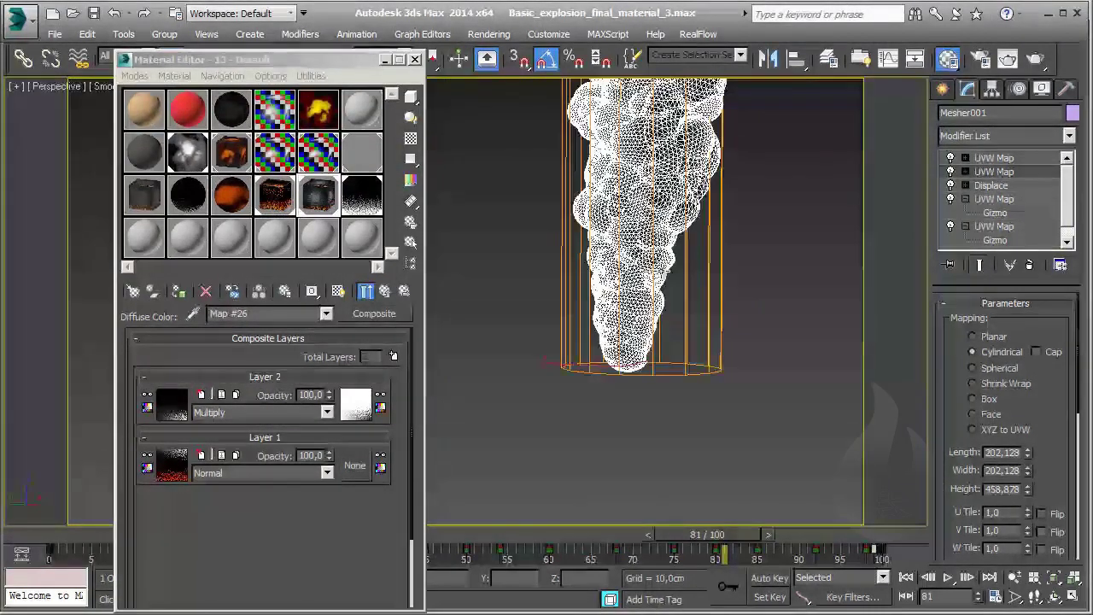
scroll(683, 251, "down", 3)
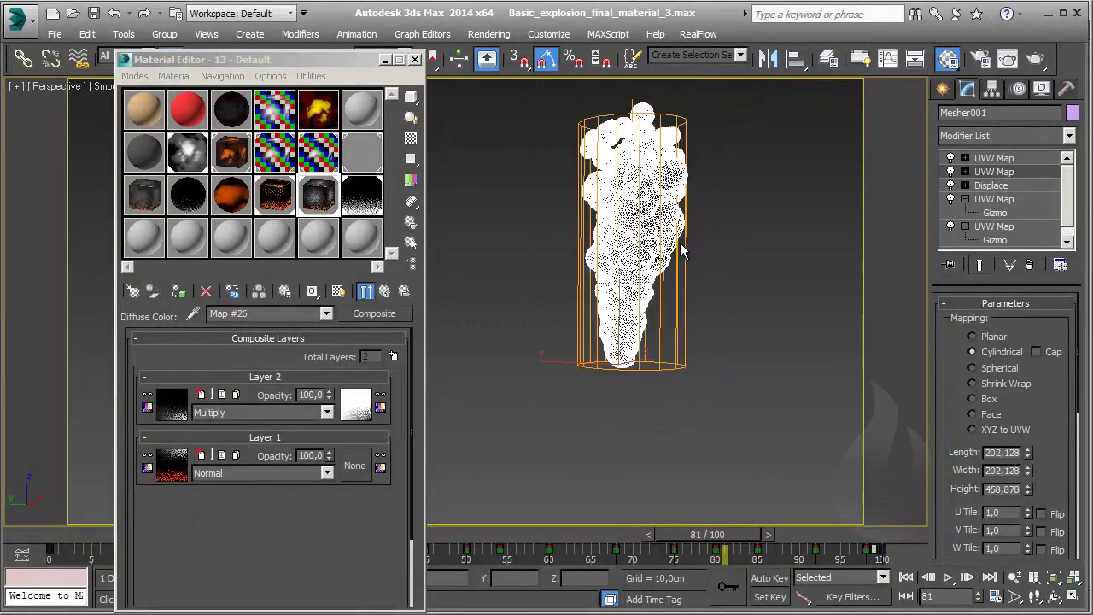
scroll(730, 207, "up", 3)
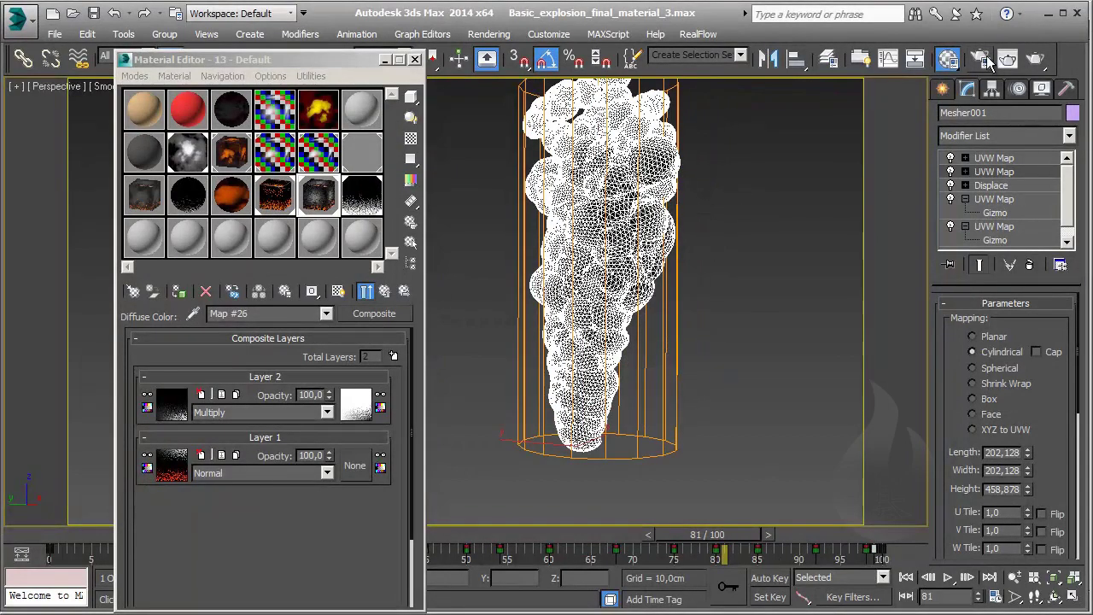
key("F10")
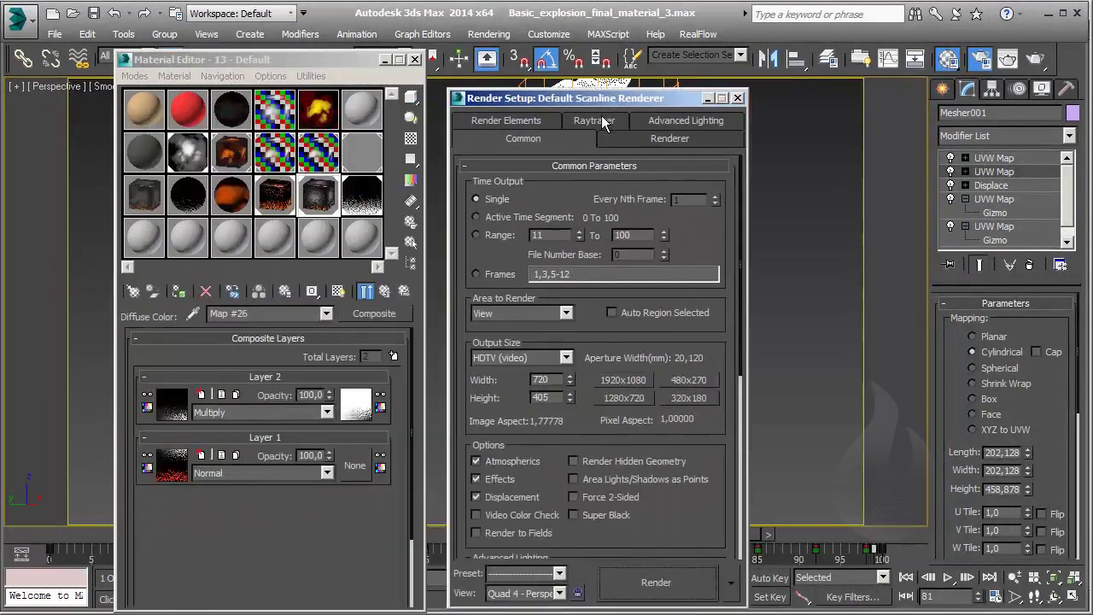
left_click(512, 121)
left_click(512, 238)
left_click(491, 267)
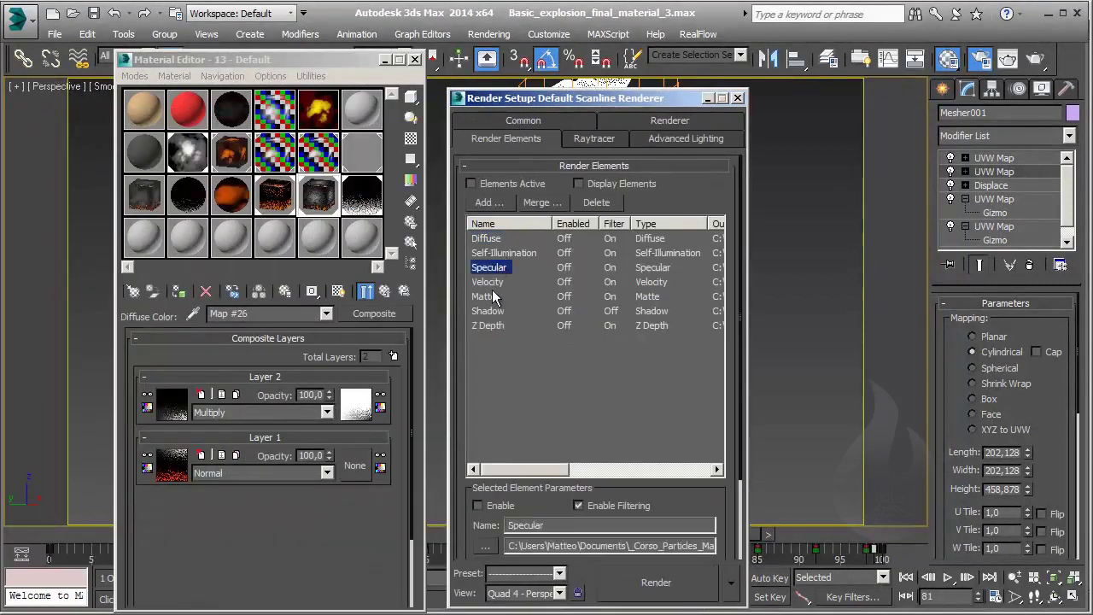
left_click(488, 296)
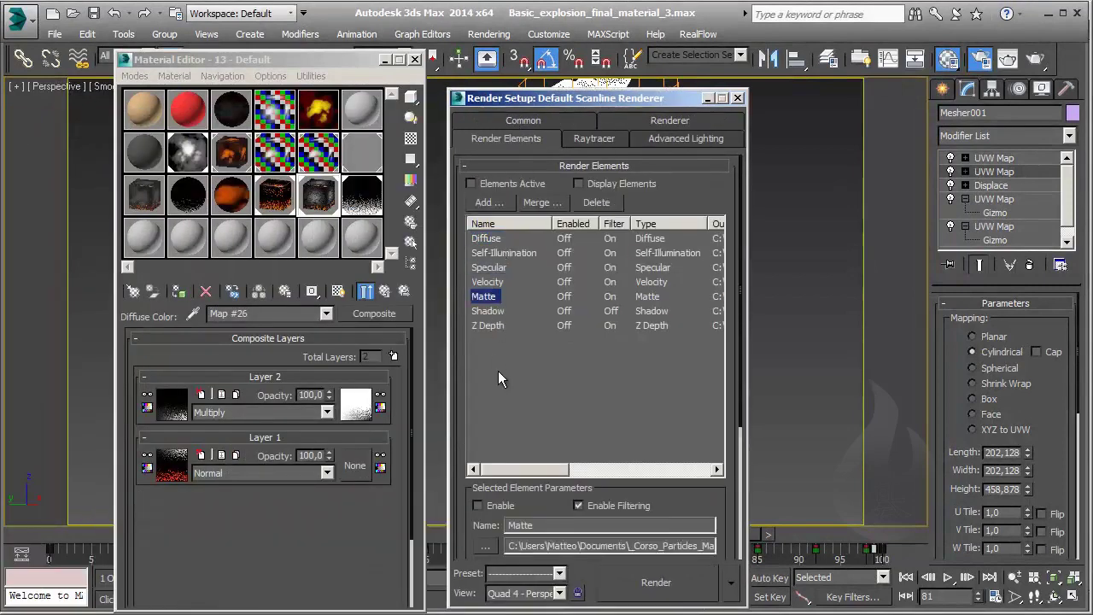
left_click(739, 99)
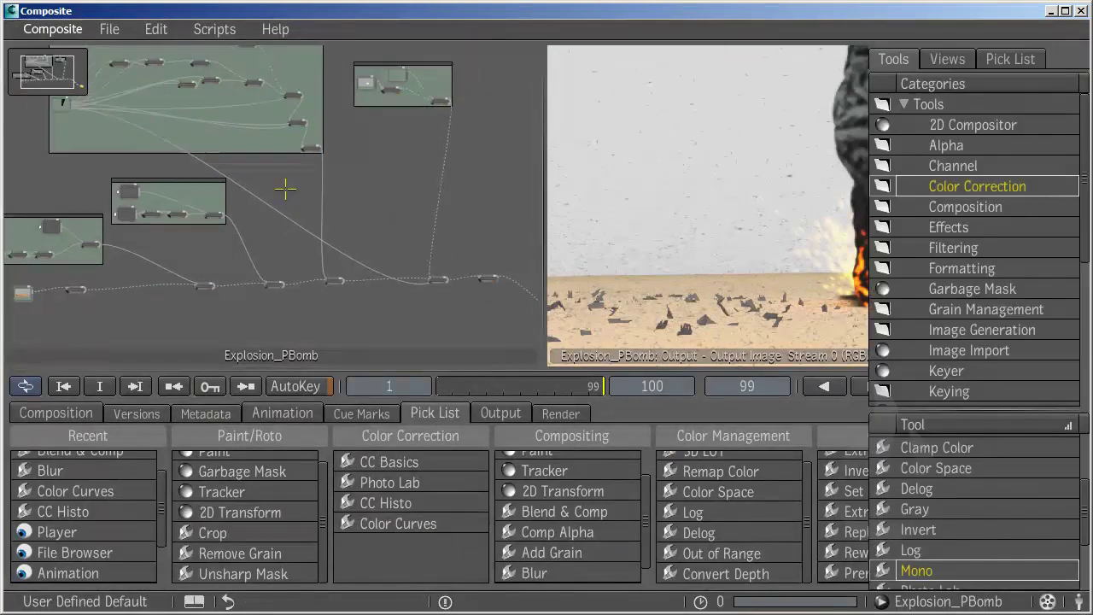
Zoom the Explosion_PBomb schematic onto the Group holding Smoke_, CC Basics, Mono and Sharpen.
scroll(268, 203, "down", 1)
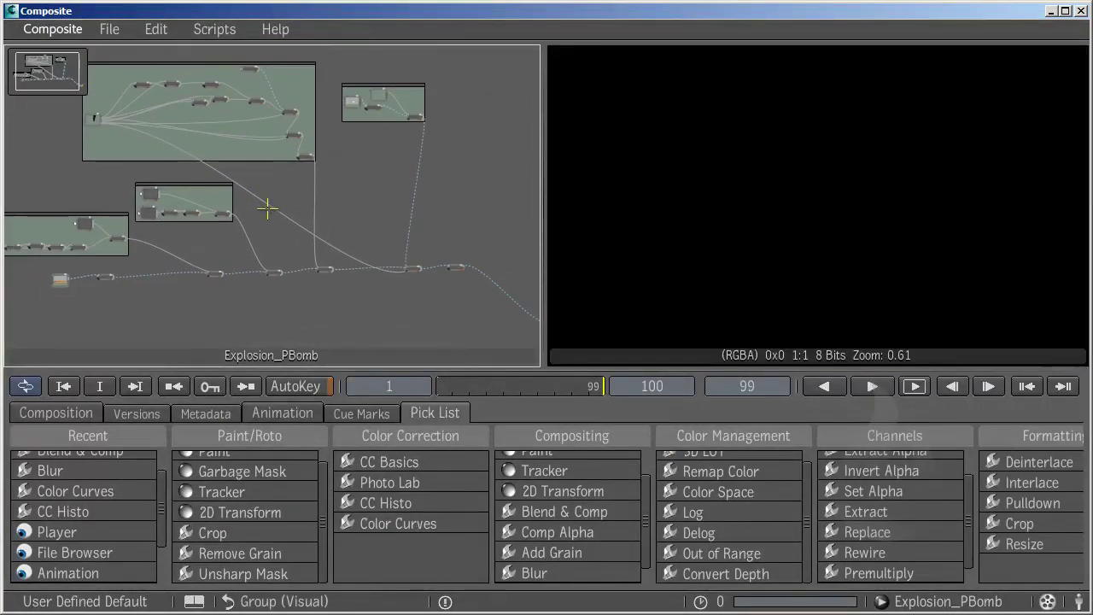
right_click_drag(274, 204, 260, 214)
right_click(260, 225)
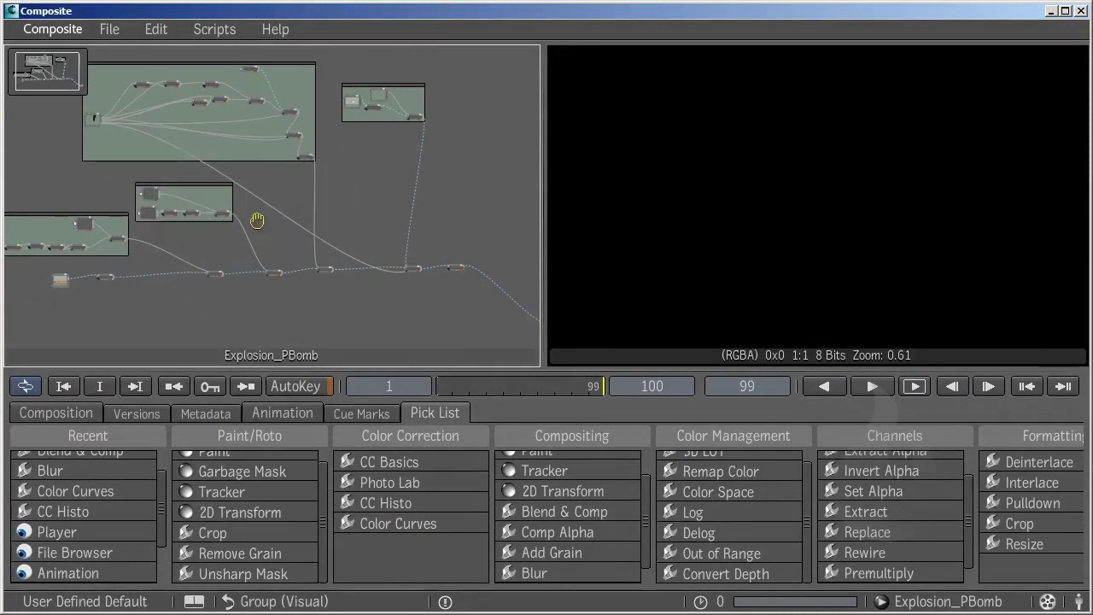
mouse_move(257, 220)
middle_mouse_down()
mouse_move(308, 151)
mouse_move(387, 258)
mouse_move(254, 267)
middle_mouse_up()
Preview the PARRAY_ debris render and its sRGB (2) converted output.
left_click(325, 272)
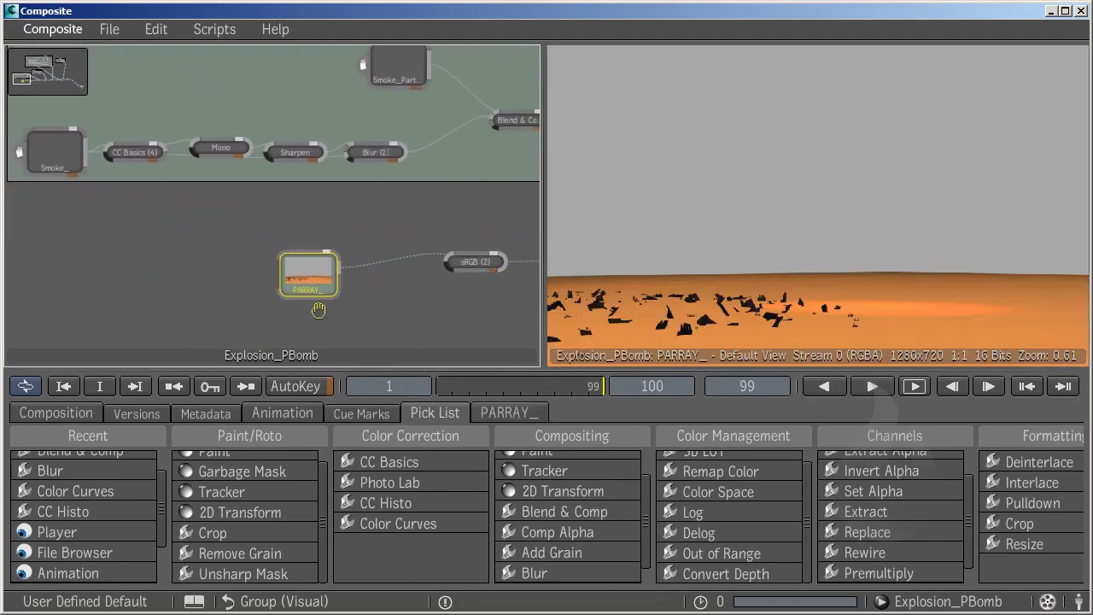
middle_click_drag(317, 282, 145, 282)
scroll(793, 276, "down", 2)
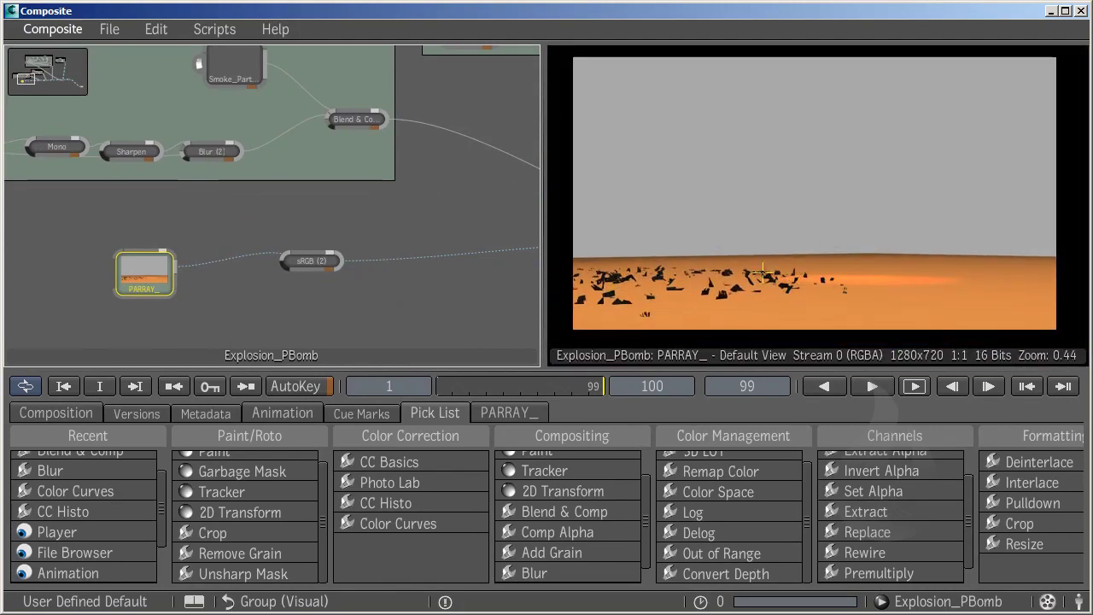
left_click(311, 260)
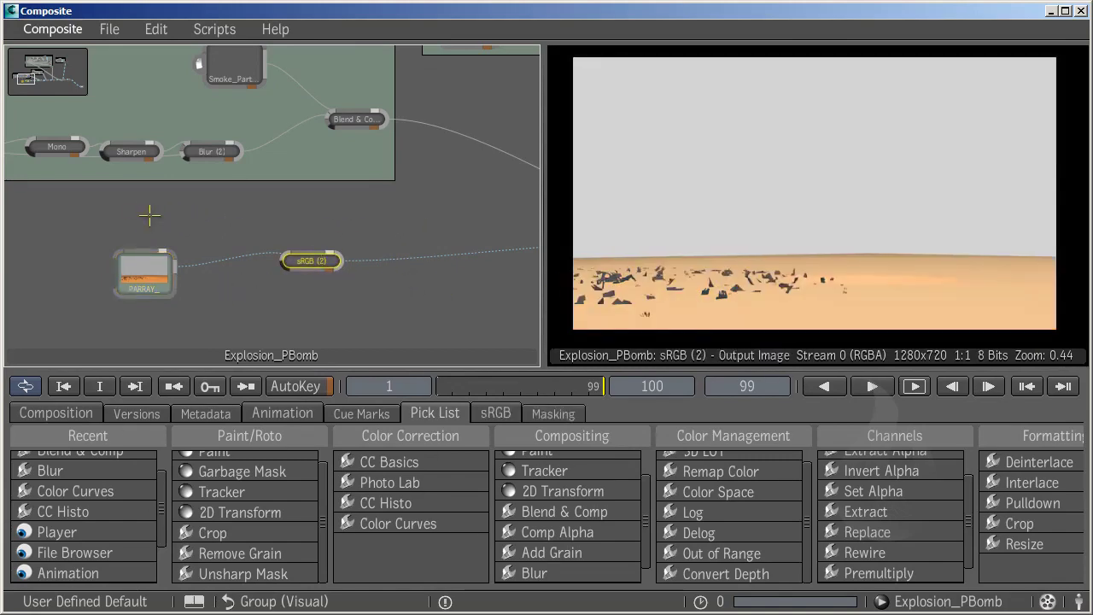
Show the Smoke_ layer's output, an empty transparent frame, with the smoke group in view.
middle_click_drag(149, 216, 451, 285)
left_click(192, 220)
mouse_move(297, 293)
middle_mouse_down()
mouse_move(211, 276)
mouse_move(219, 285)
middle_mouse_up()
Scrub to frame 24 and review the CC Basics (4) output and colour settings.
left_click(444, 386)
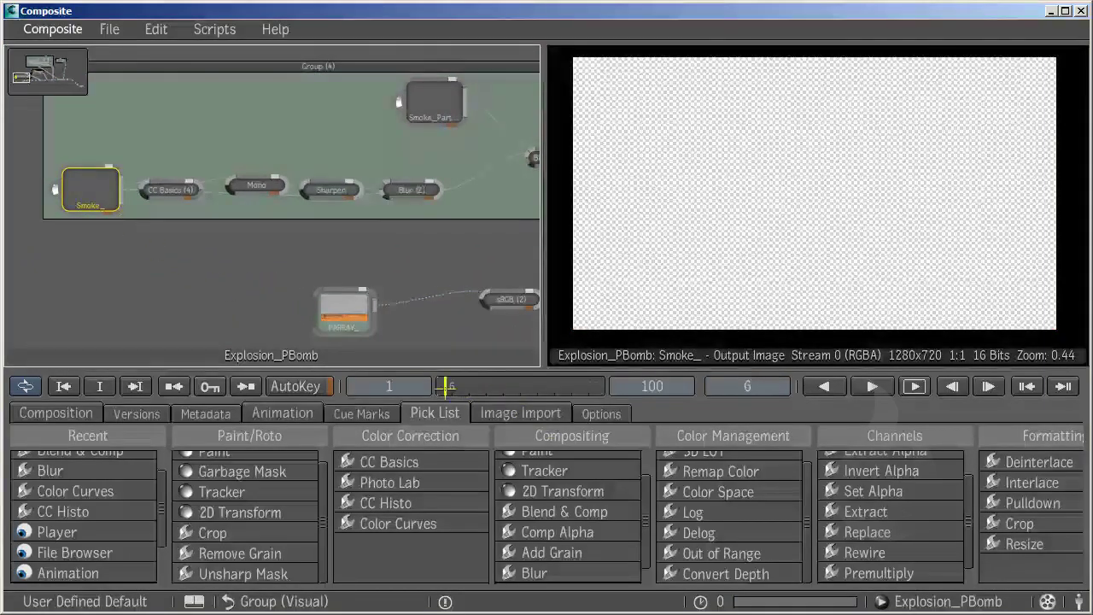
left_click_drag(444, 386, 476, 386)
left_click(175, 191)
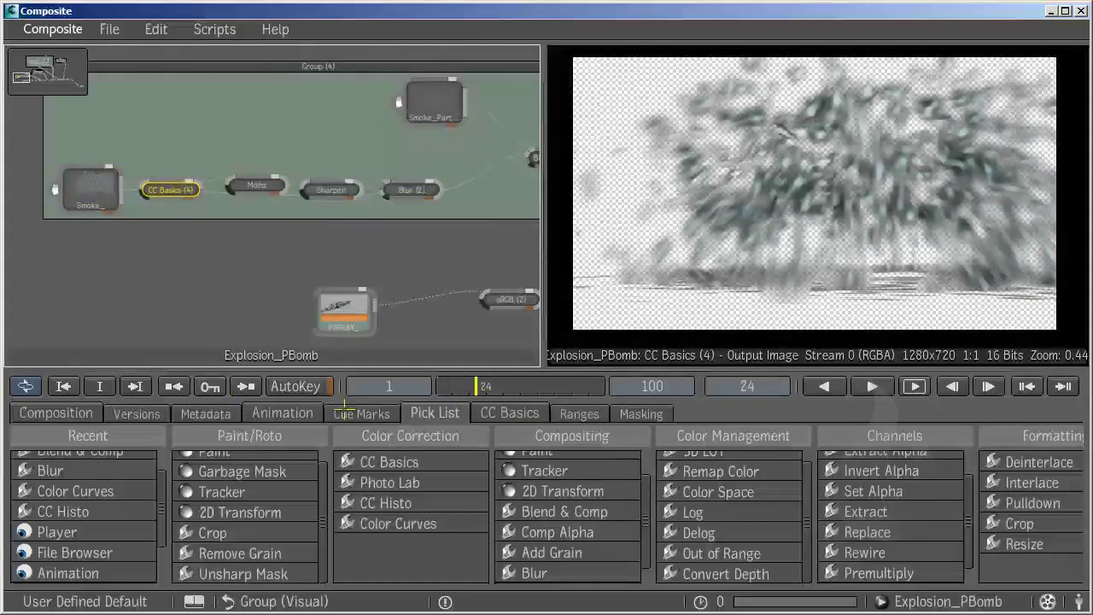
left_click(517, 415)
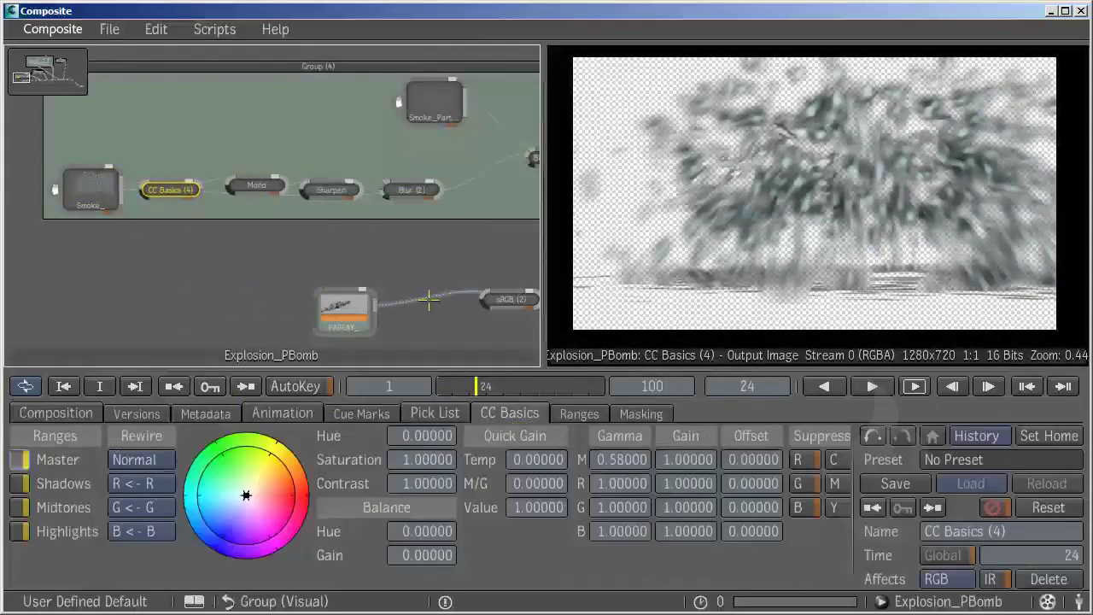
Move Mono above the chain and Sharpen between Mono and Blur, checking each output.
left_click(256, 185)
left_click_drag(257, 185, 234, 134)
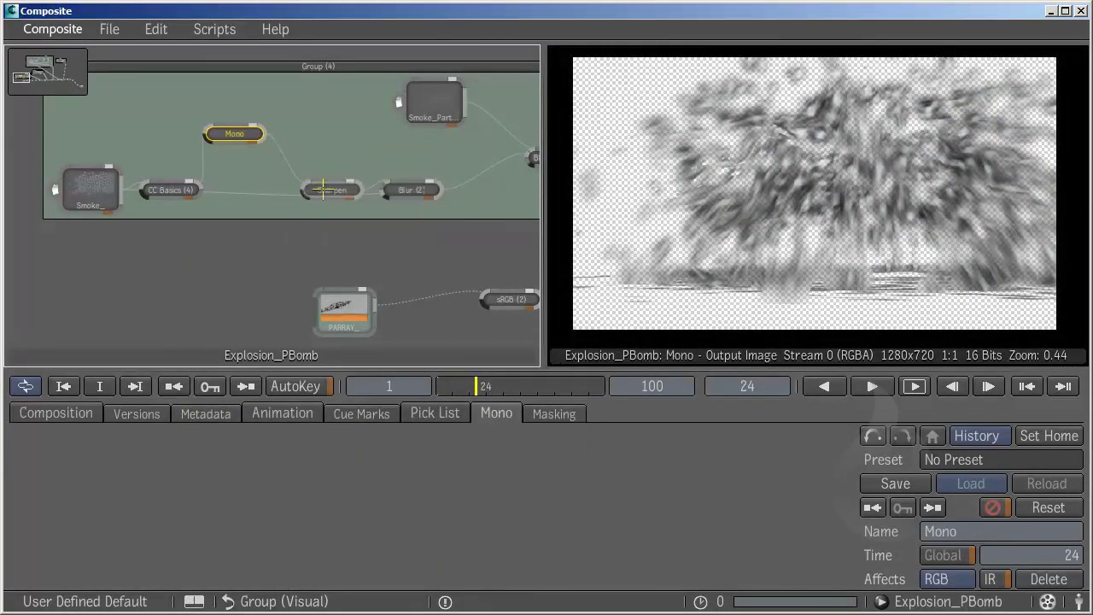
left_click(331, 190)
mouse_move(331, 190)
left_mouse_down()
mouse_move(287, 189)
mouse_move(321, 159)
left_mouse_up()
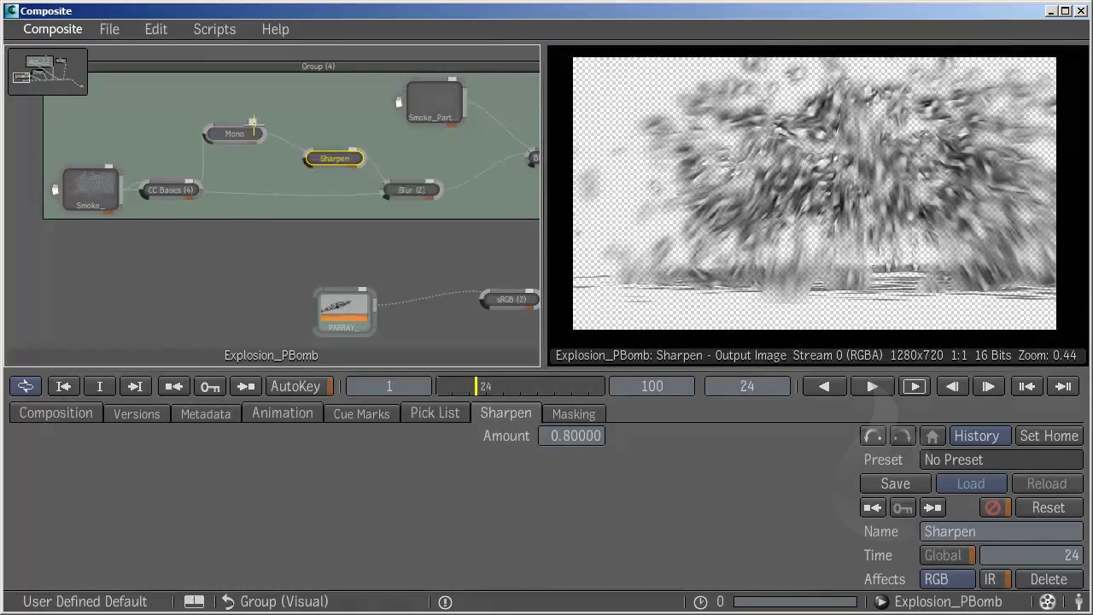
Review the Blur settings, move CC Basics up-left, and view the Smoke_Particles_ import settings.
scroll(982, 159, "up", 2)
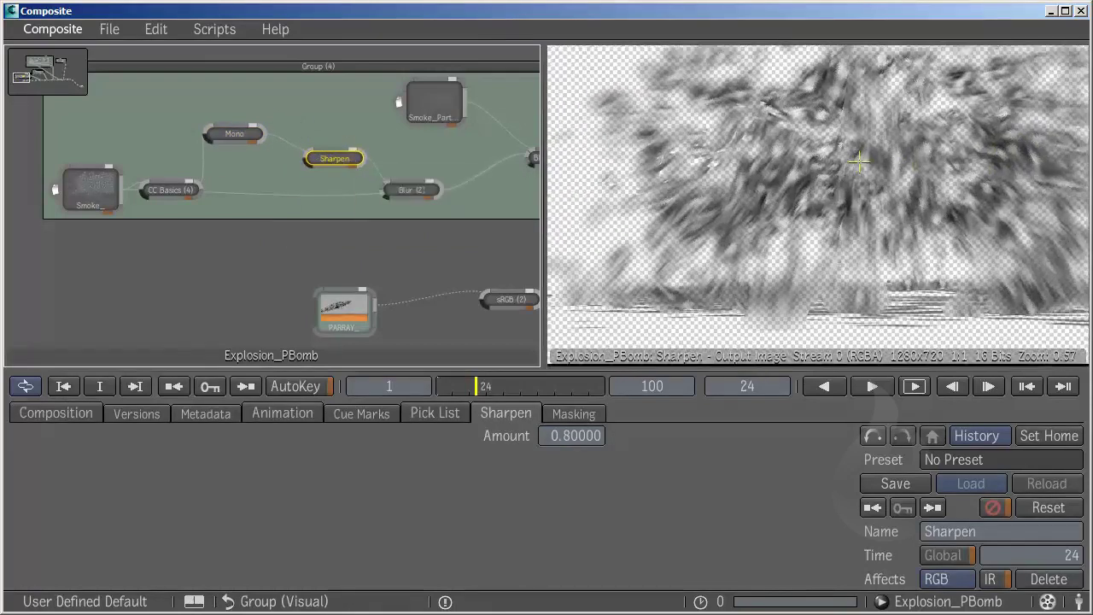
left_click(415, 189)
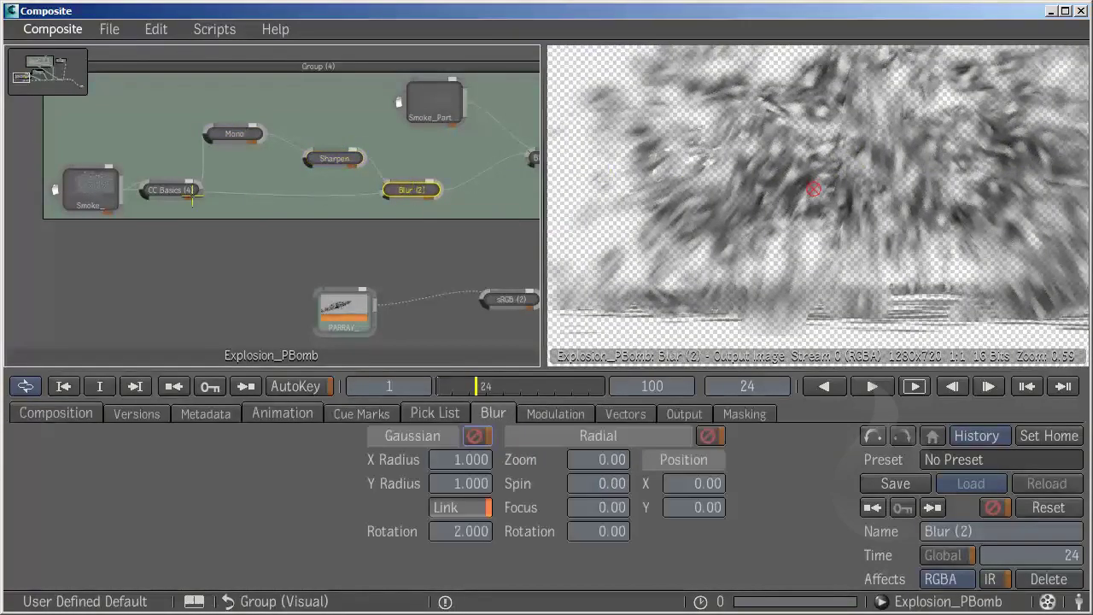
mouse_move(177, 189)
left_mouse_down()
mouse_move(172, 112)
mouse_move(160, 111)
left_mouse_up()
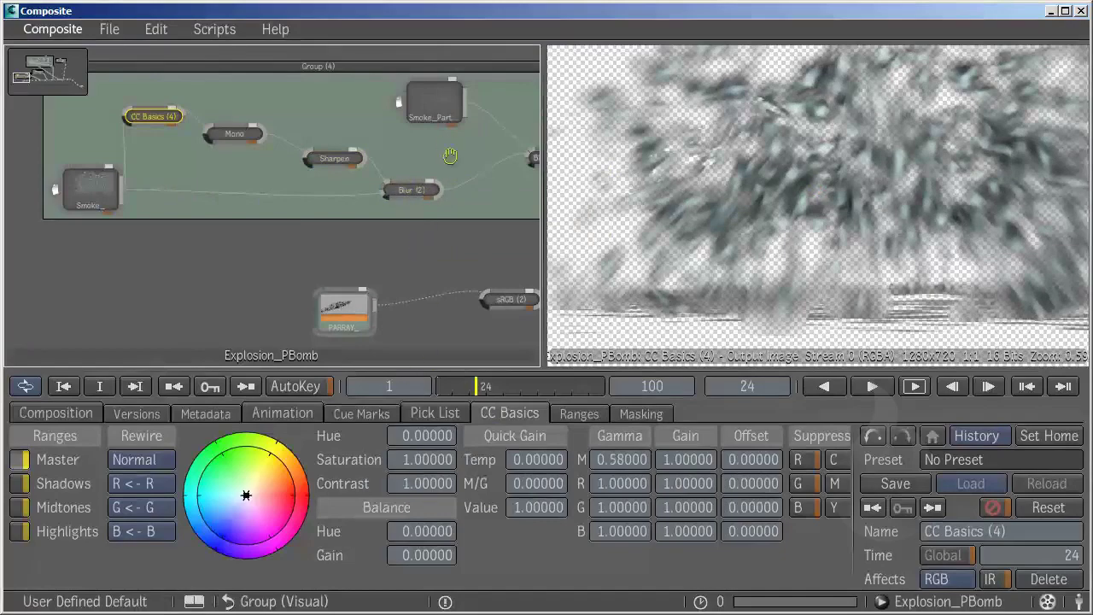
mouse_move(418, 232)
middle_mouse_down()
mouse_move(137, 268)
mouse_move(216, 276)
middle_mouse_up()
left_click(232, 147)
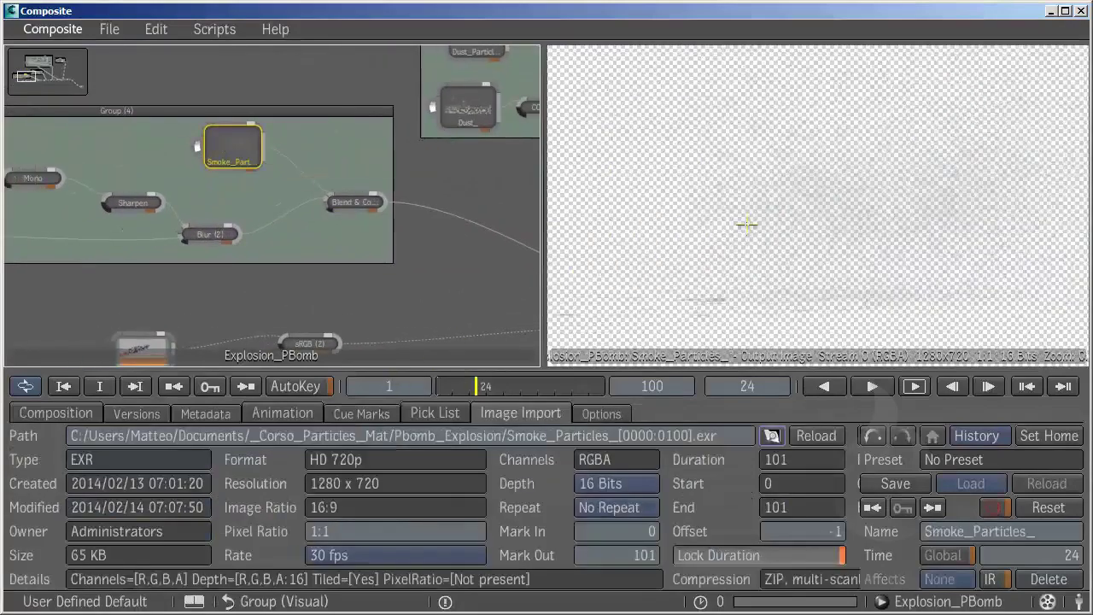
Switch the Smoke_Particles_ channel view to colours only and zoom into the smoke image.
left_click(601, 413)
left_click(69, 512)
left_click(78, 473)
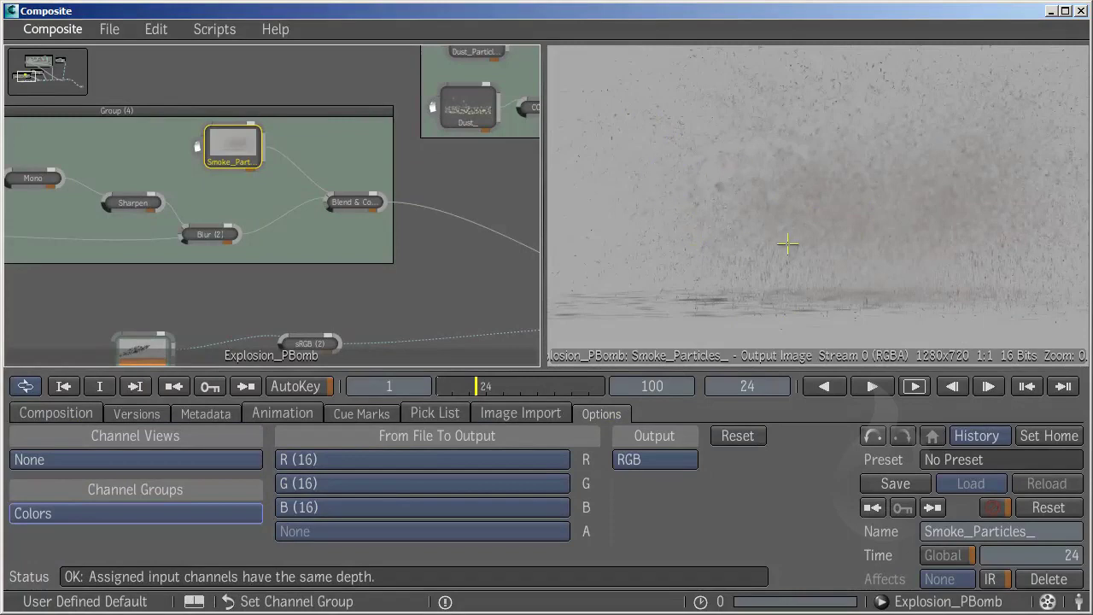
scroll(824, 188, "down", 2)
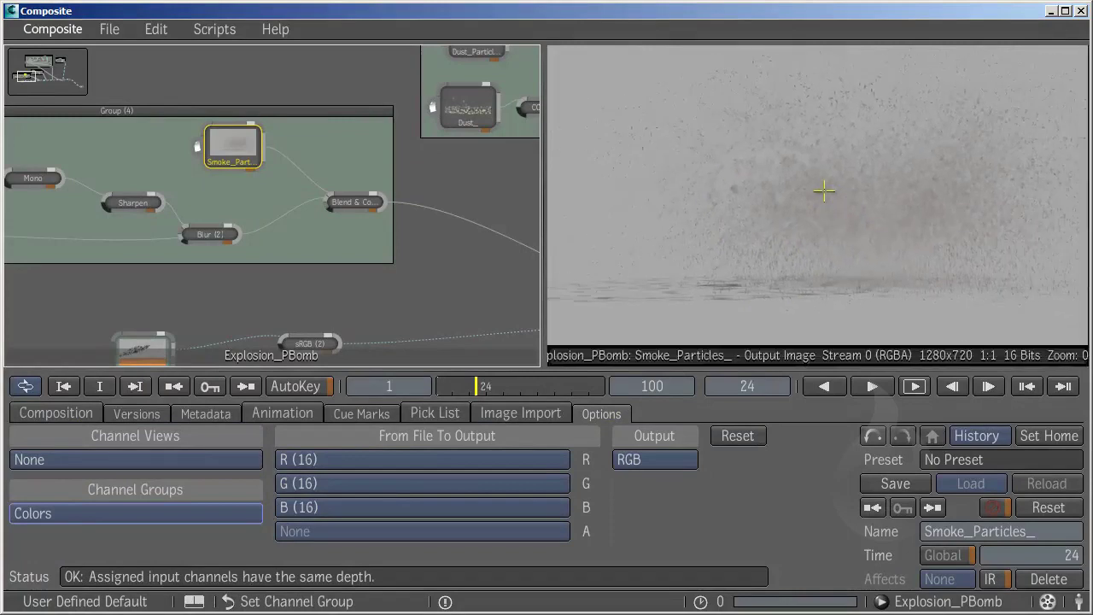
scroll(827, 180, "down", 2)
scroll(794, 182, "down", 1)
middle_click_drag(834, 263, 823, 231)
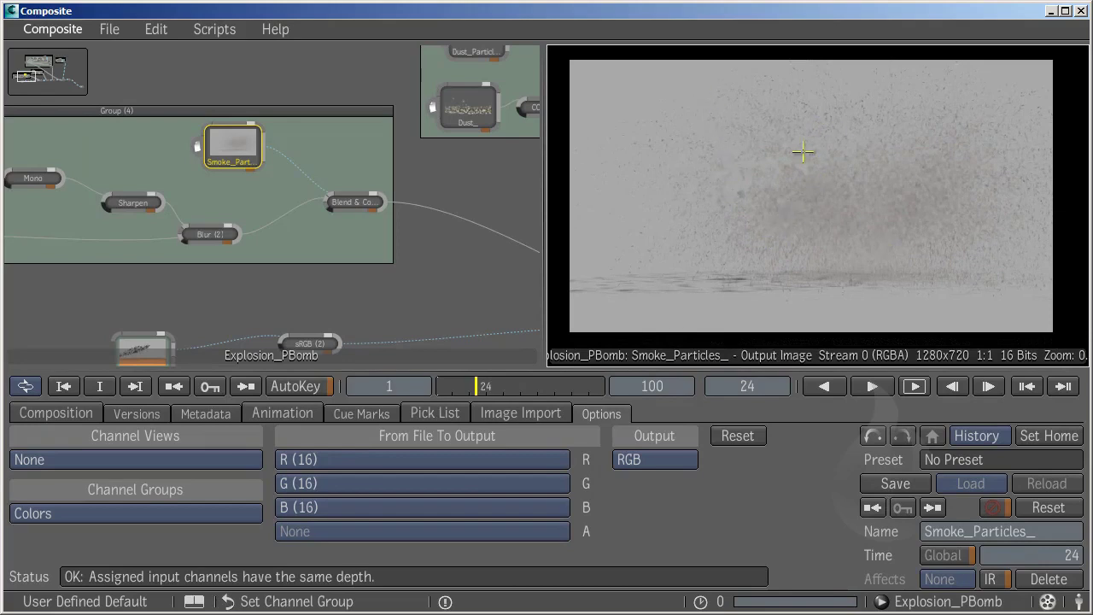
Load Smoke_Particles_ with Colors + Alpha channel groups, then show the Dust_ image's properties.
mouse_move(436, 175)
middle_mouse_down()
mouse_move(334, 245)
mouse_move(427, 281)
mouse_move(396, 188)
mouse_move(456, 211)
mouse_move(581, 211)
middle_mouse_up()
left_click(101, 513)
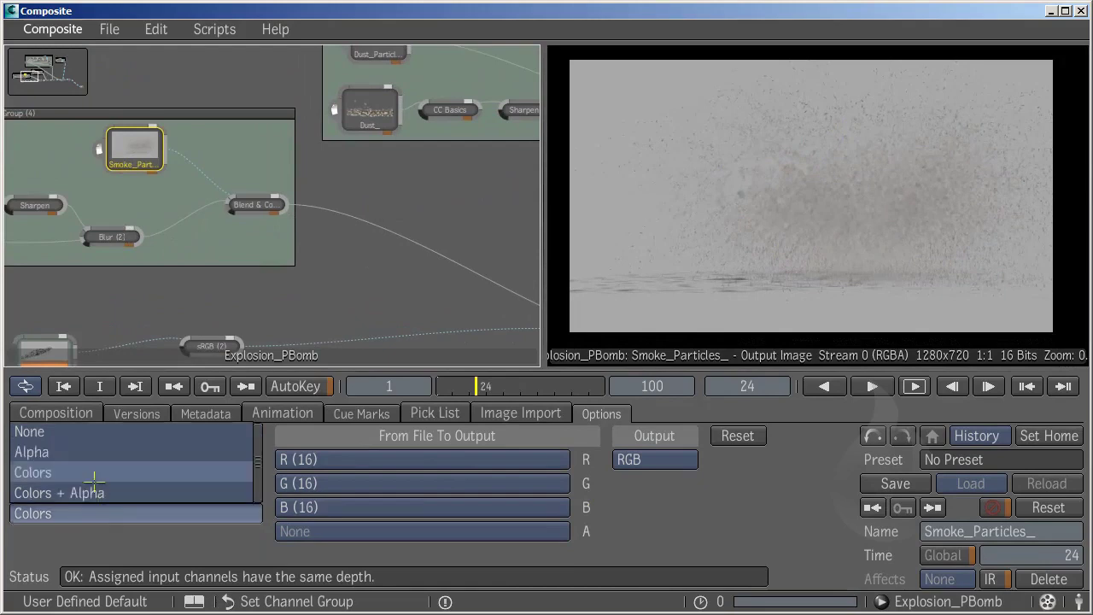
left_click(97, 490)
middle_click_drag(317, 237, 216, 293)
left_click(200, 242)
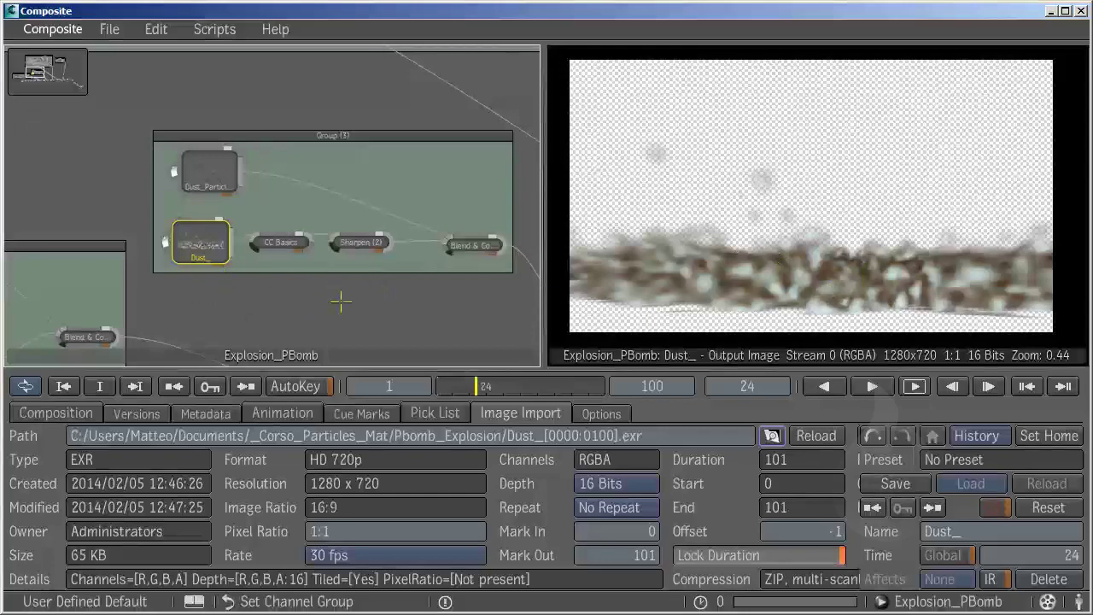
At frame 78, preview the dust after CC Basics and Sharpen (2), then Dust_Particles_ alone.
left_click_drag(502, 389, 569, 389)
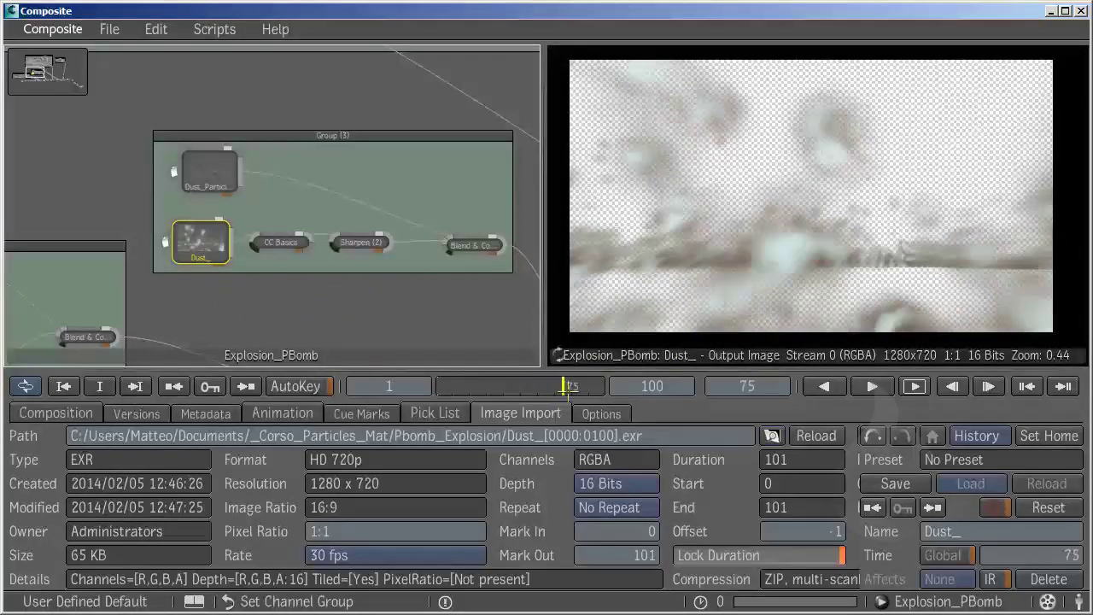
left_click(274, 243)
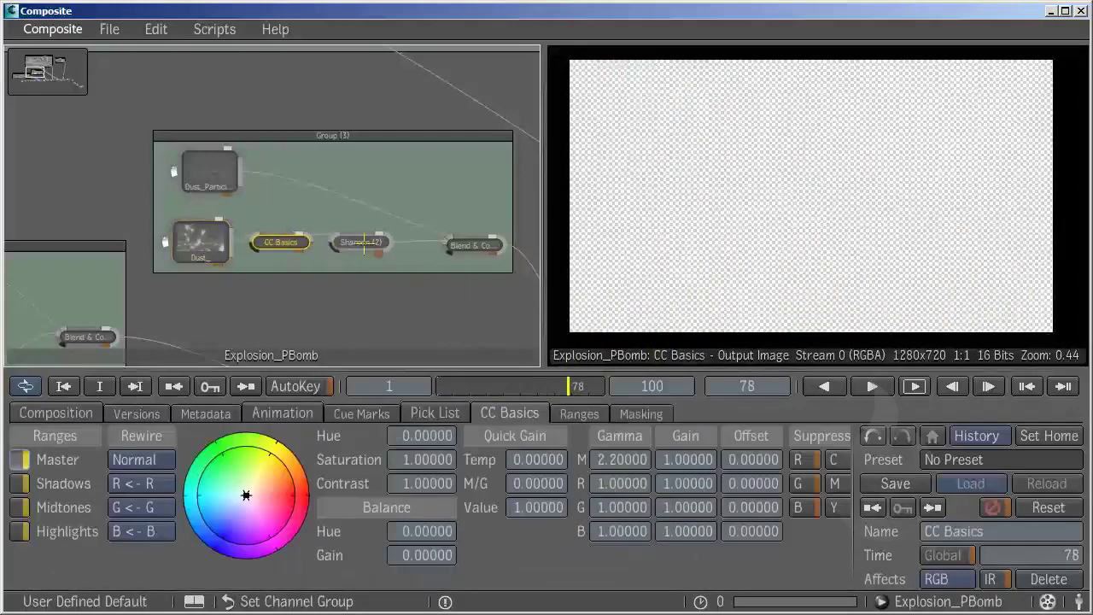
left_click(360, 243)
left_click(209, 171)
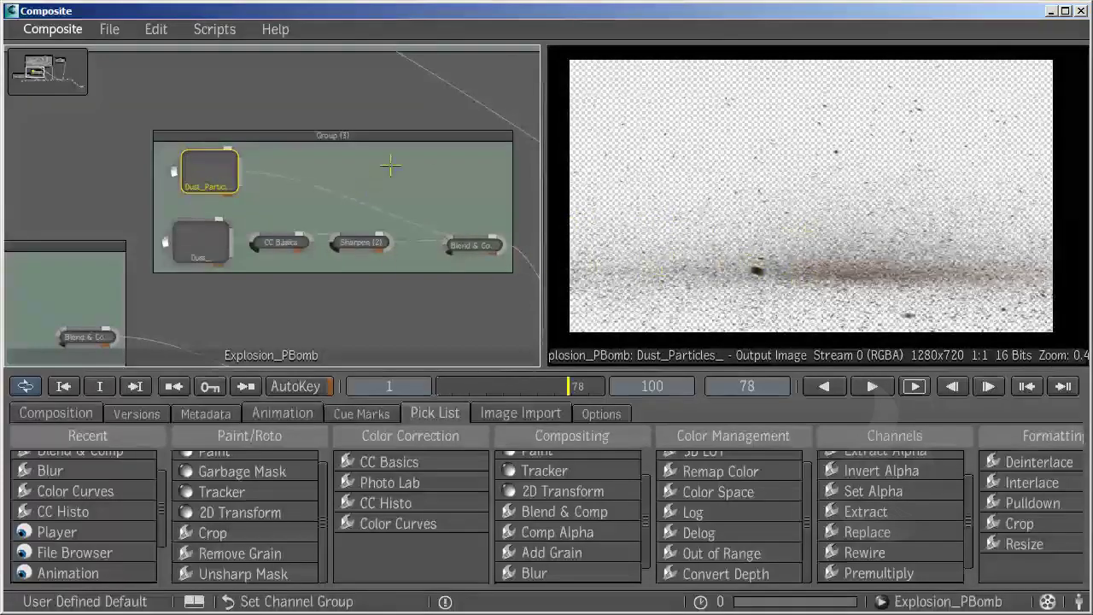
Preview the earlier Blend & Comp result and the Blend & Comp (2) dust-and-debris composite.
mouse_move(417, 113)
middle_mouse_down()
mouse_move(139, 97)
mouse_move(214, 186)
mouse_move(281, 202)
middle_mouse_up()
left_click(407, 268)
middle_click_drag(407, 269, 152, 253)
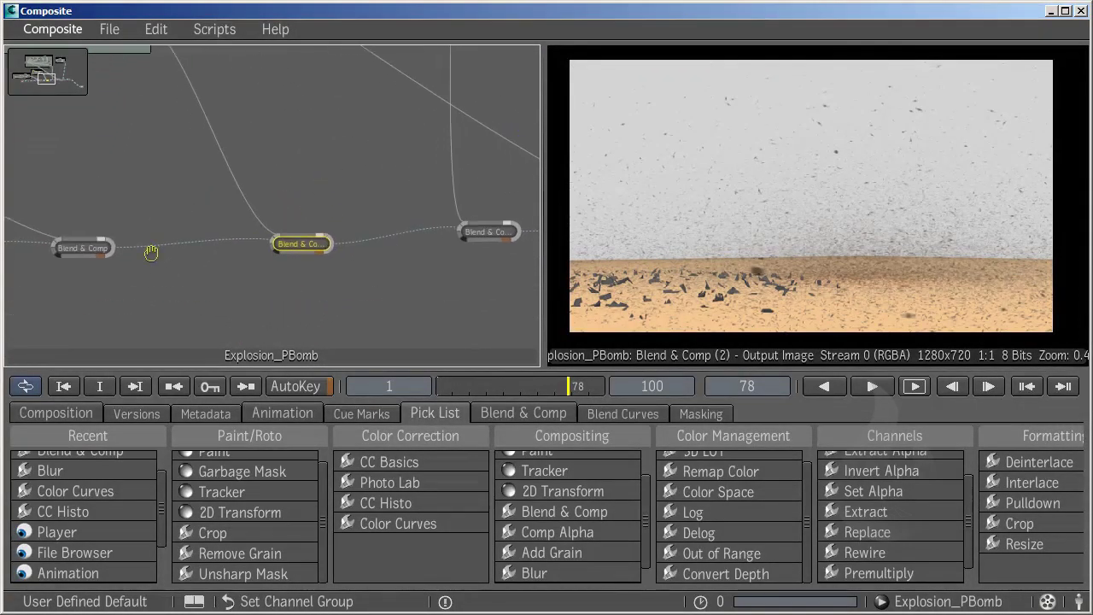
left_click(82, 248)
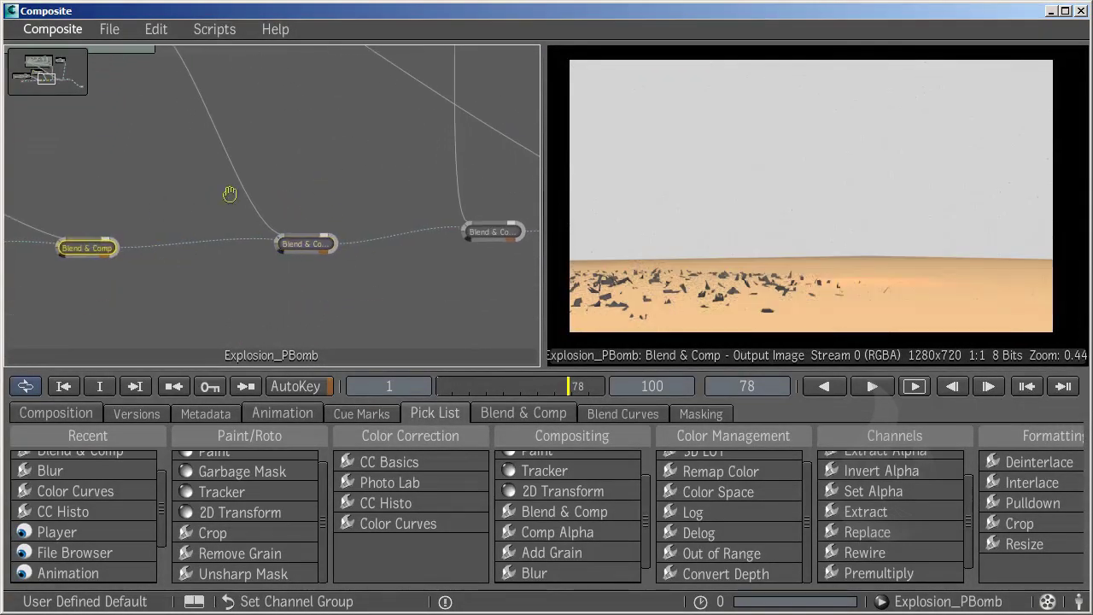
middle_click_drag(227, 188, 323, 193)
left_click(395, 240)
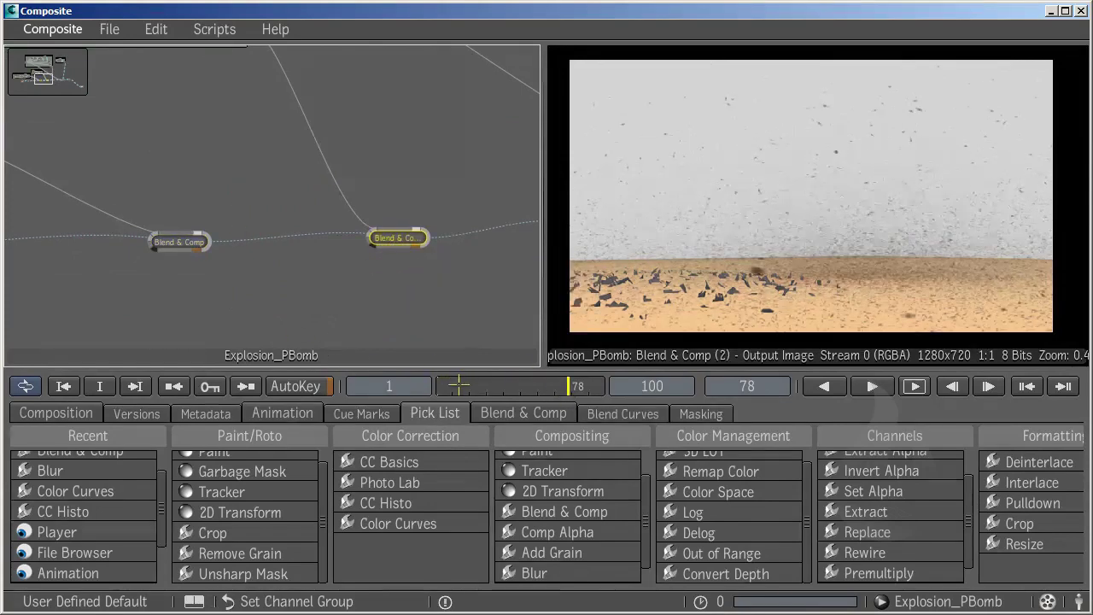
Scrub the Blend & Comp (2) composite from frame 36 forward to frame 67.
left_click(554, 386)
left_click(496, 387)
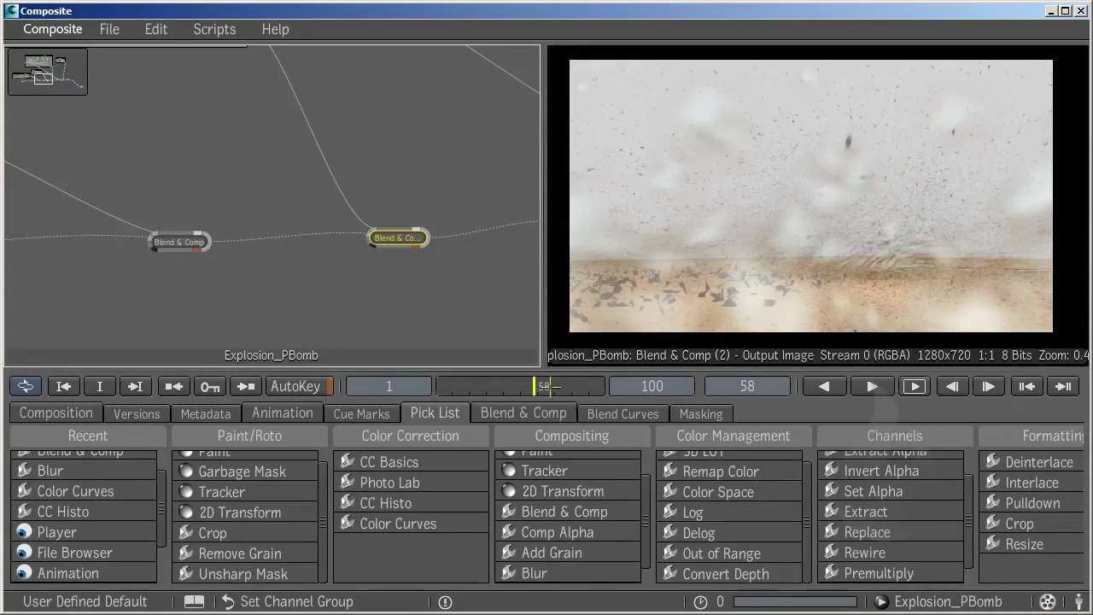
left_click_drag(545, 386, 550, 386)
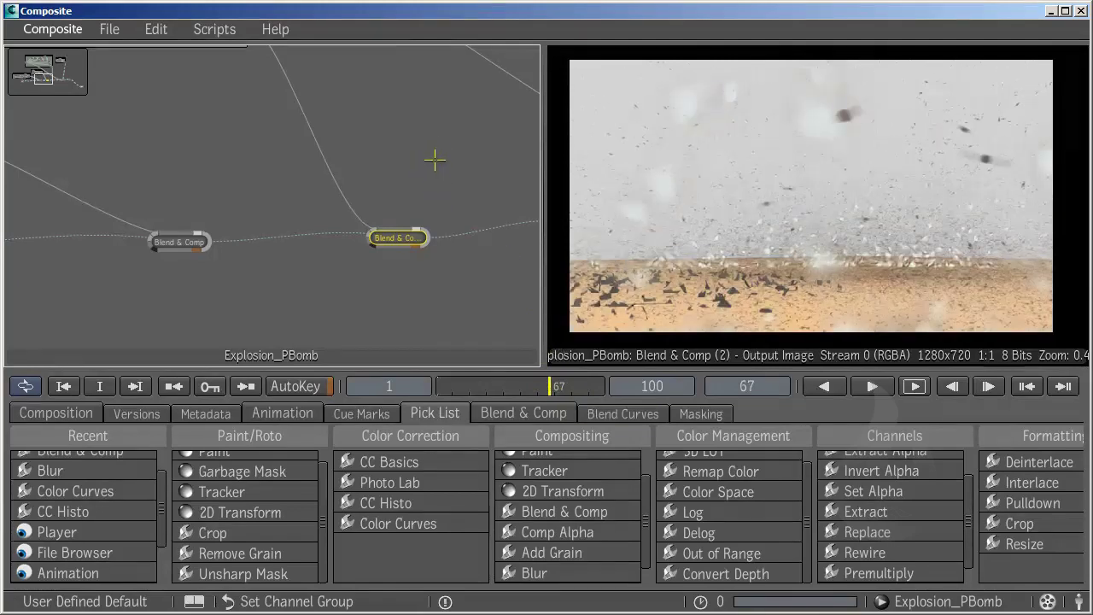
mouse_move(435, 162)
middle_mouse_down()
mouse_move(300, 234)
mouse_move(310, 210)
mouse_move(337, 233)
mouse_move(223, 257)
middle_mouse_up()
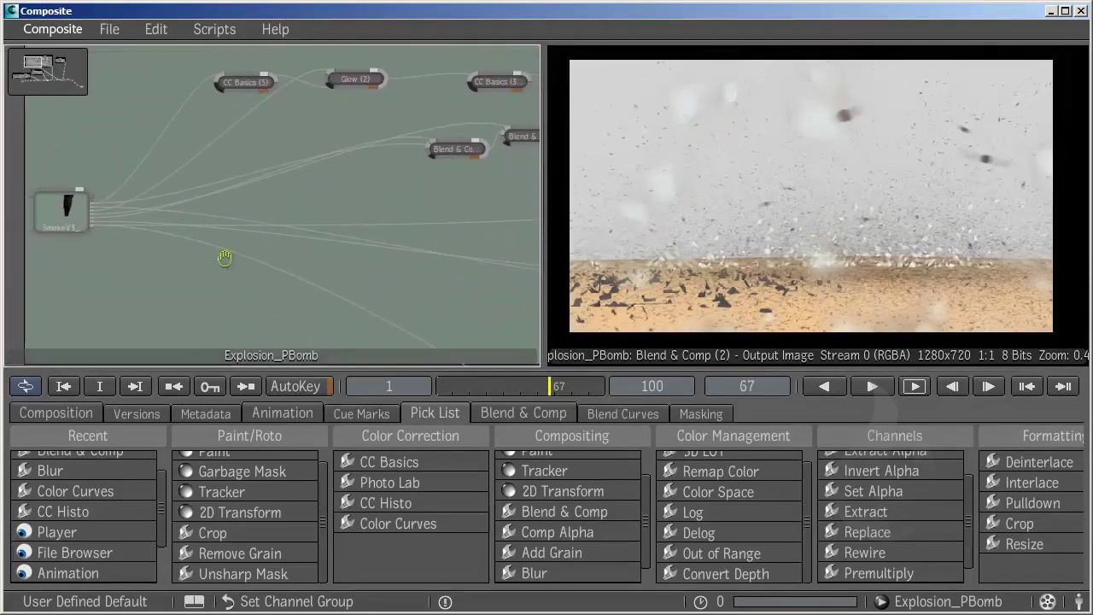
Preview the SmokeV3_ fire smoke, scrubbing from frame 6 through its growth.
left_click(68, 195)
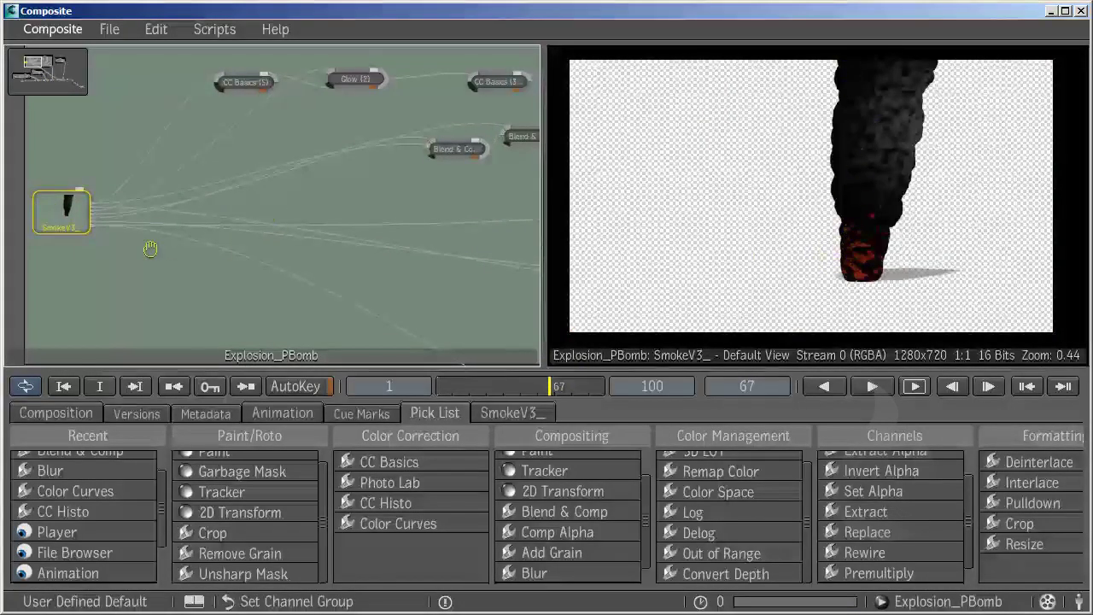
middle_click_drag(150, 248, 191, 249)
left_click(442, 390)
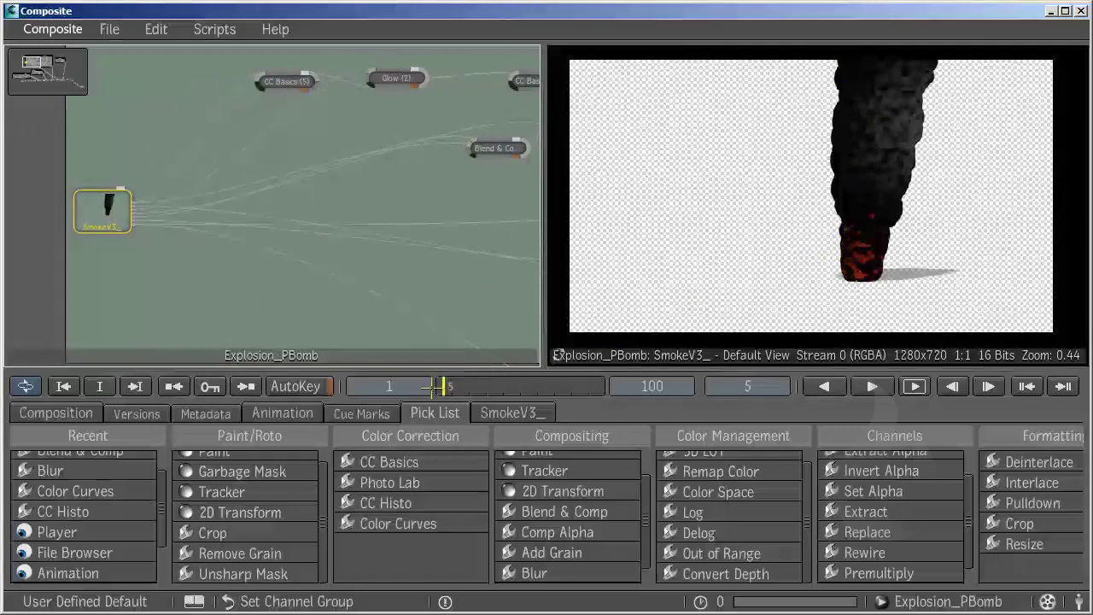
left_click(445, 387)
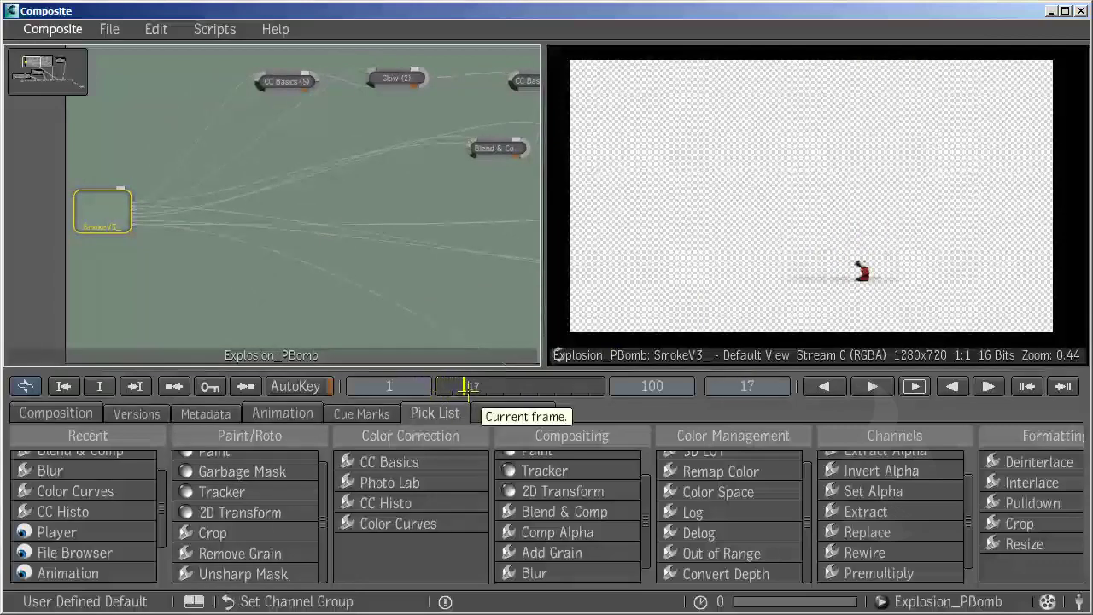
left_click_drag(465, 386, 498, 386)
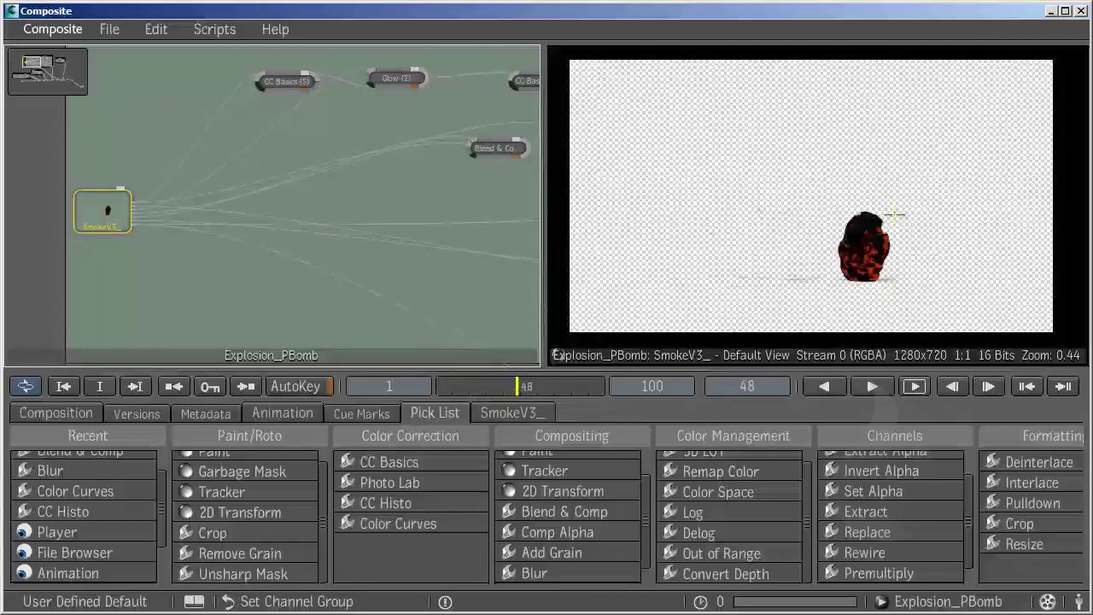
scroll(163, 214, "up", 2)
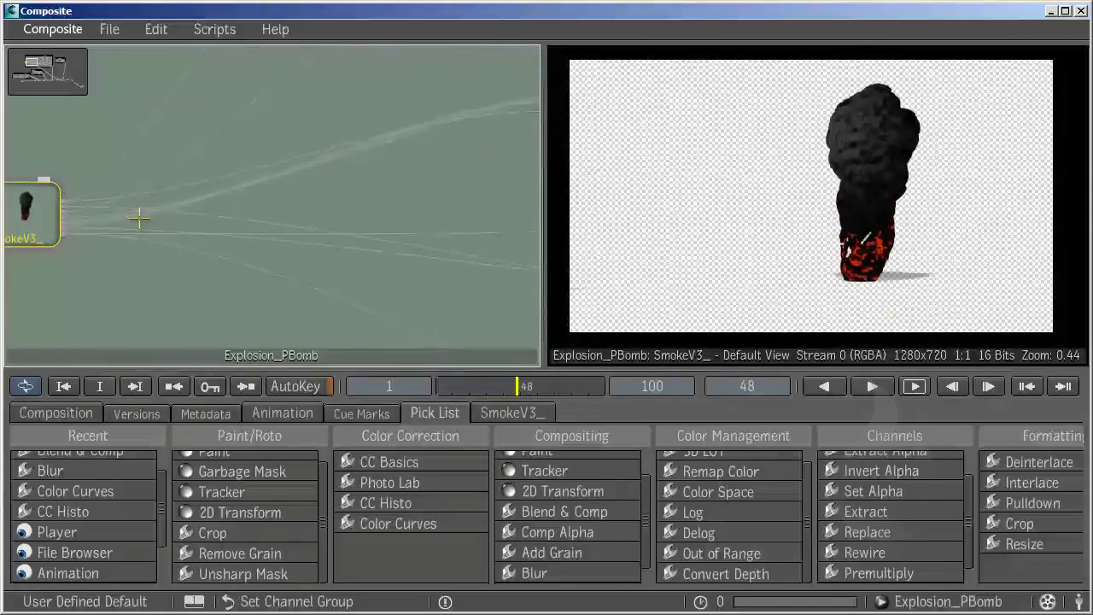
key("f")
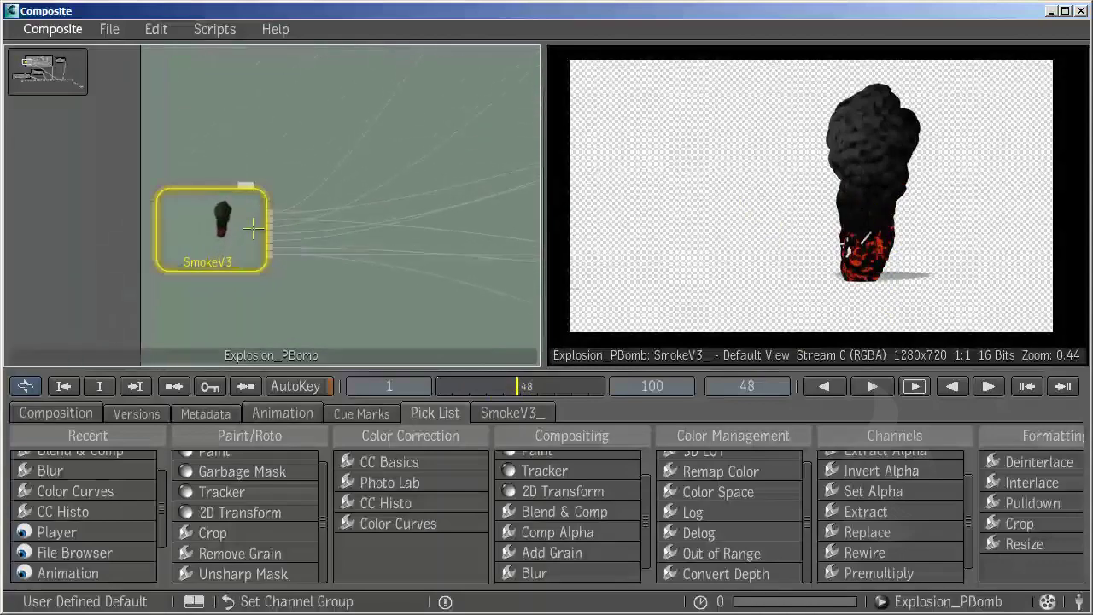
Move CC Basics (5) and review its colour correction settings.
mouse_move(281, 236)
middle_mouse_down()
mouse_move(150, 69)
mouse_move(194, 72)
middle_mouse_up()
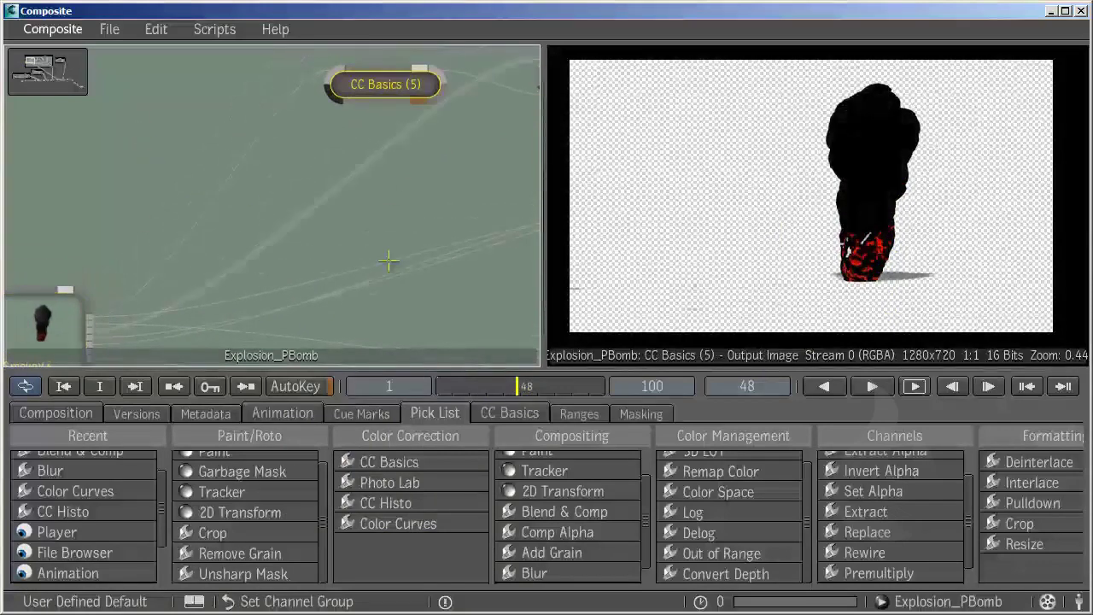
left_click_drag(388, 84, 302, 84)
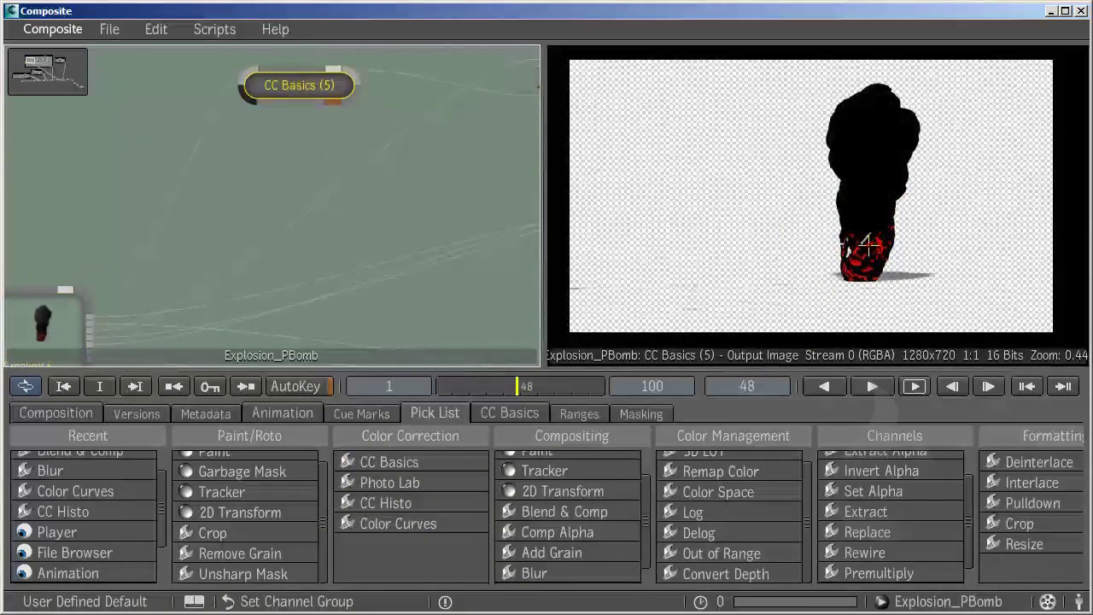
middle_click_drag(465, 136, 417, 130)
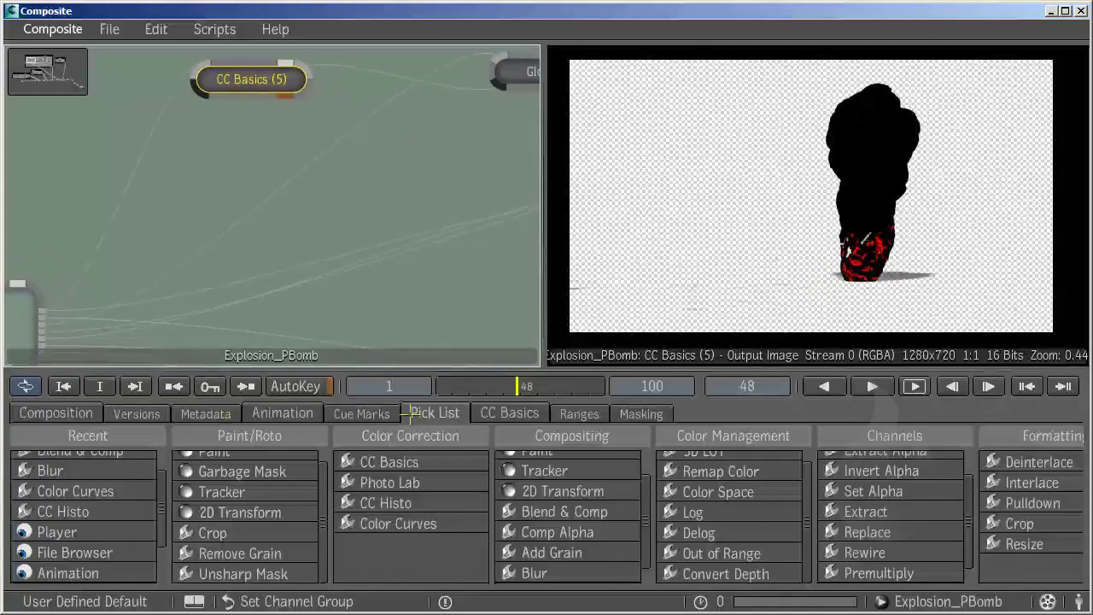
left_click(502, 417)
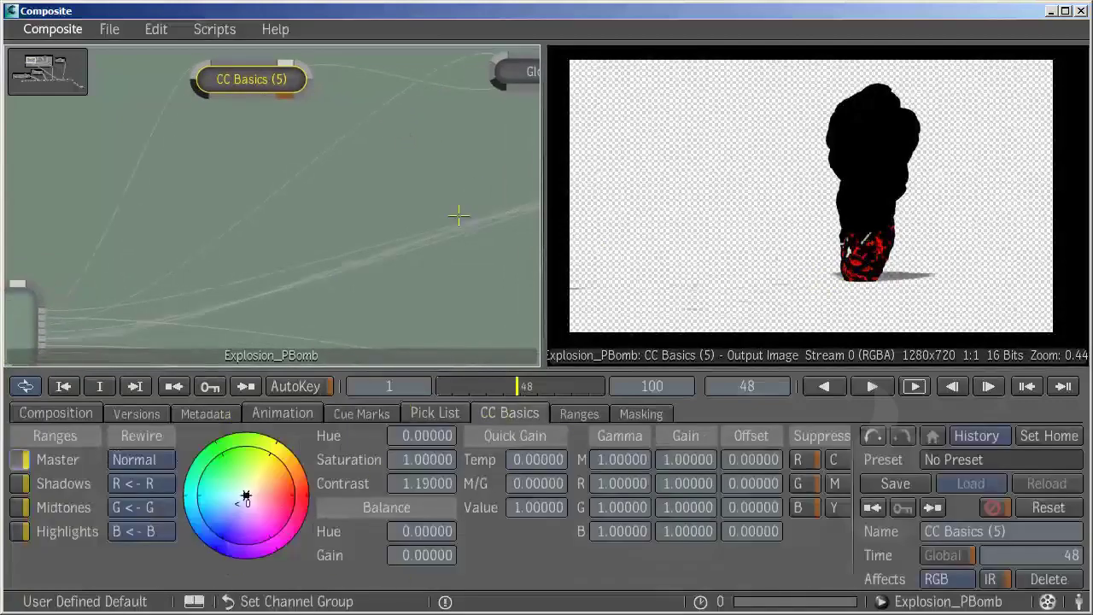
Inspect the Glow (2) node's settings alongside the following Blend & Comp.
middle_click_drag(443, 125, 268, 127)
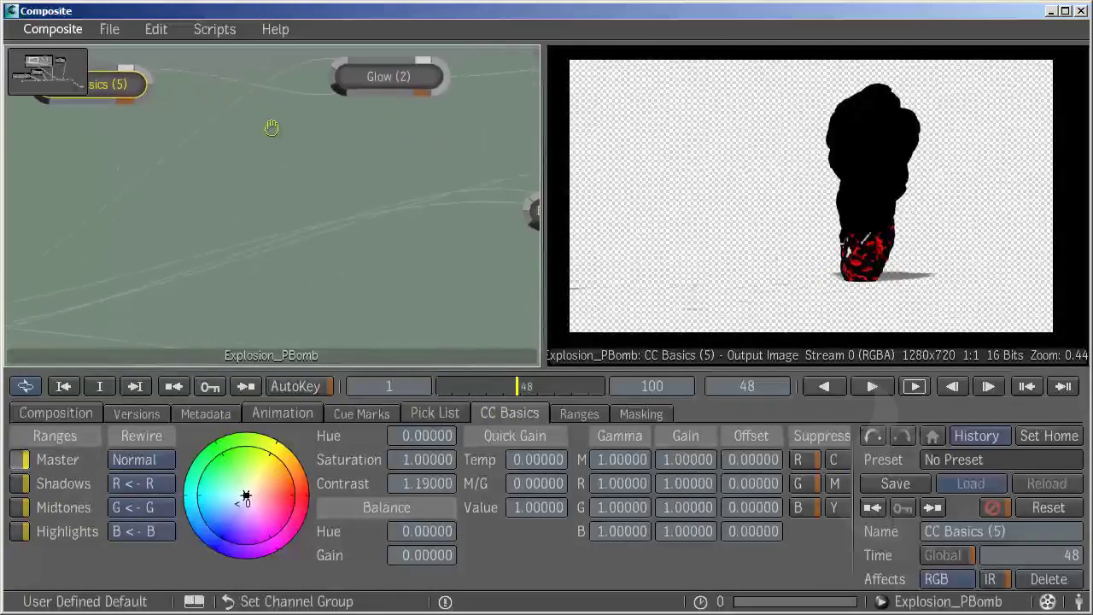
left_click(341, 78)
middle_click_drag(361, 161, 460, 183)
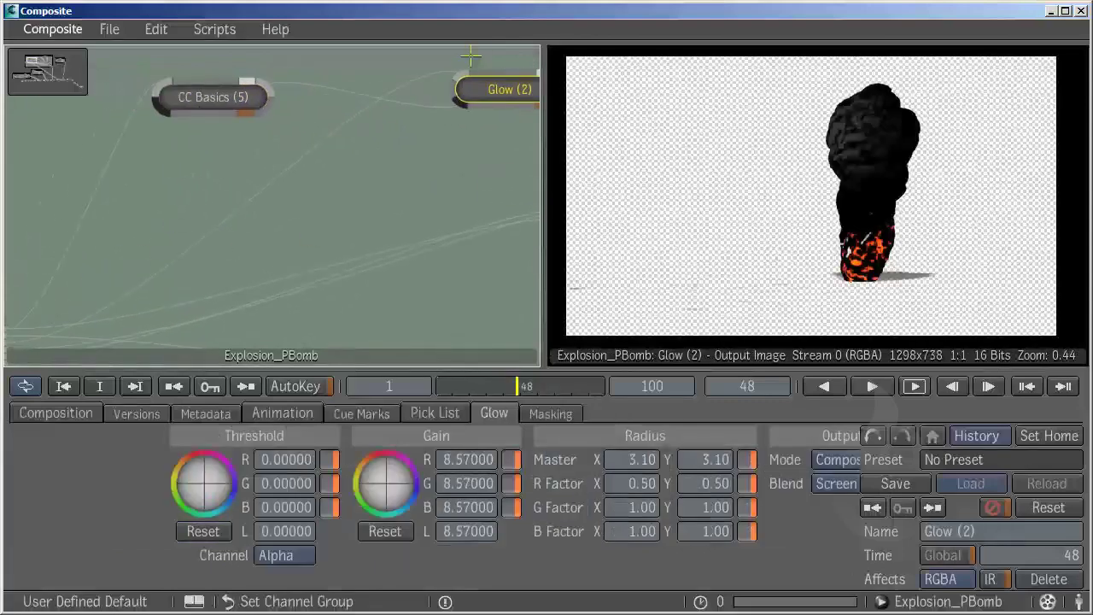
middle_click_drag(508, 134, 320, 145)
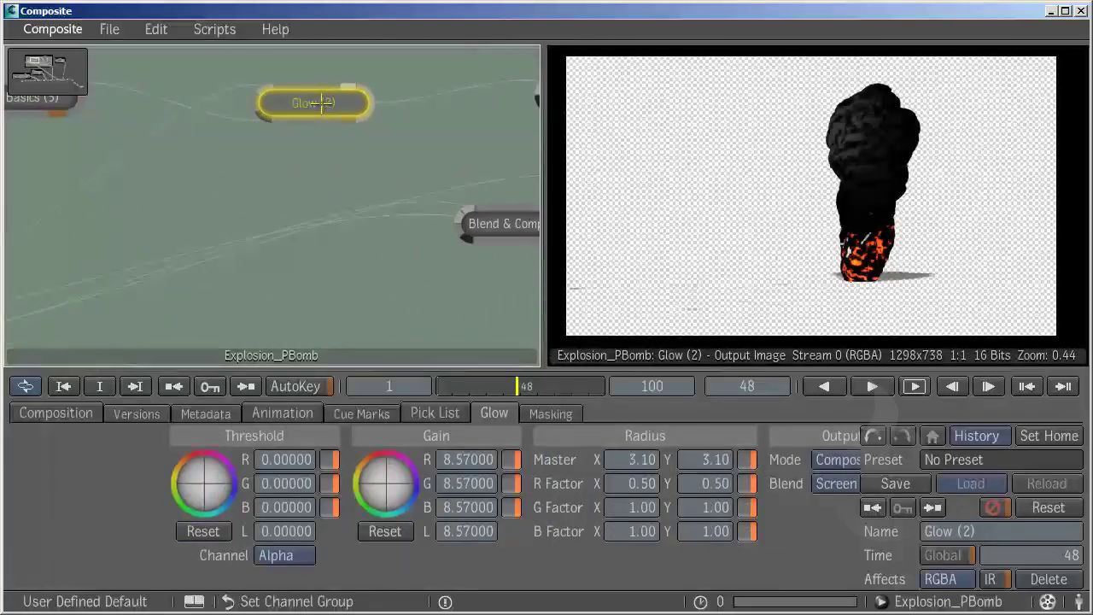
mouse_move(322, 193)
middle_mouse_down()
mouse_move(310, 171)
mouse_move(255, 172)
middle_mouse_up()
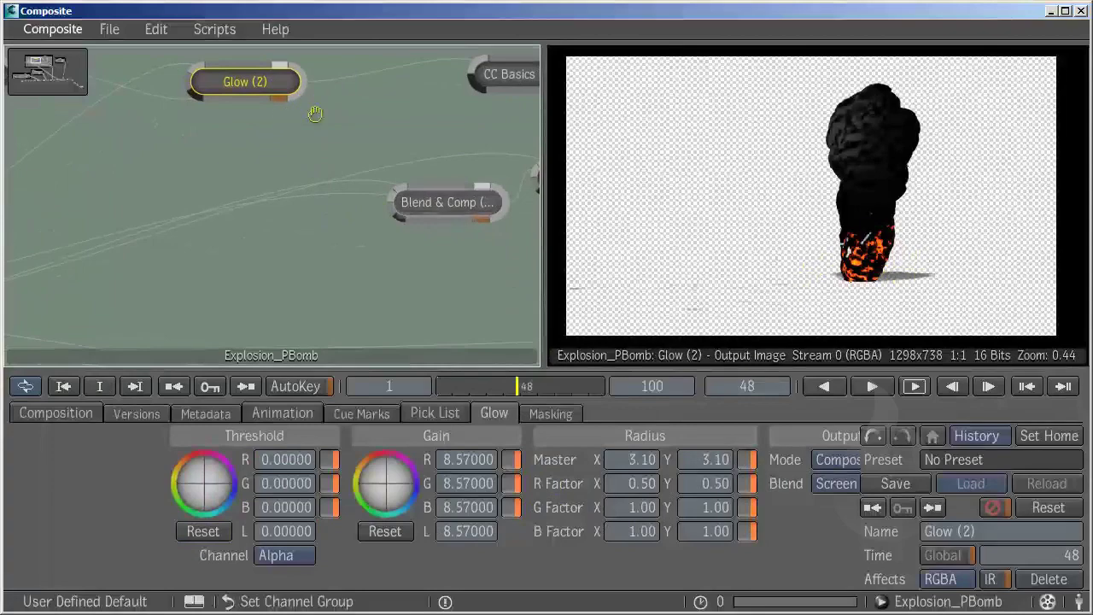
Inspect the CC Basics (3) (2) hue settings and reposition that node.
middle_click_drag(313, 110, 170, 121)
left_click(402, 86)
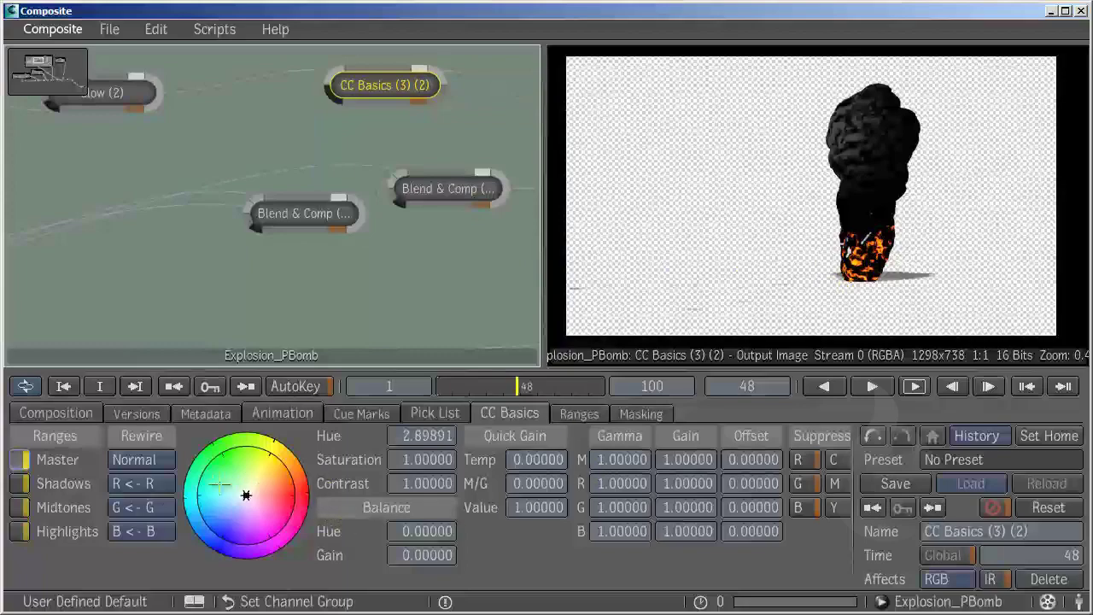
mouse_move(384, 85)
left_mouse_down()
mouse_move(251, 83)
mouse_move(316, 88)
left_mouse_up()
middle_click_drag(416, 164, 83, 137)
Inspect the Add- and Screen-blended Blend & Comp nodes, moving one lower left.
left_click(374, 172)
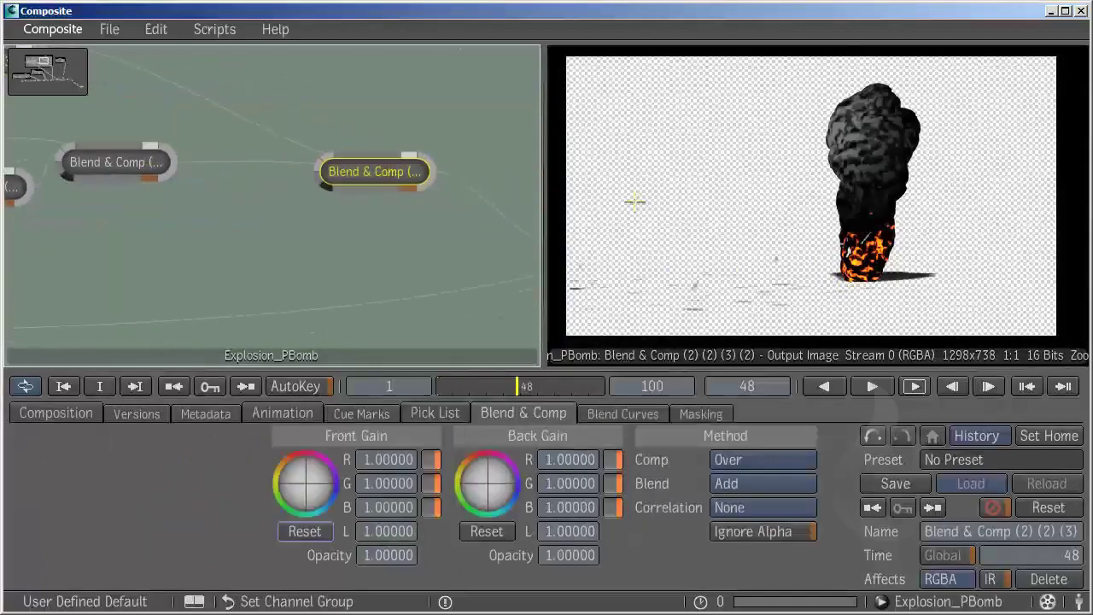
middle_click_drag(282, 212, 428, 208)
left_click(319, 156)
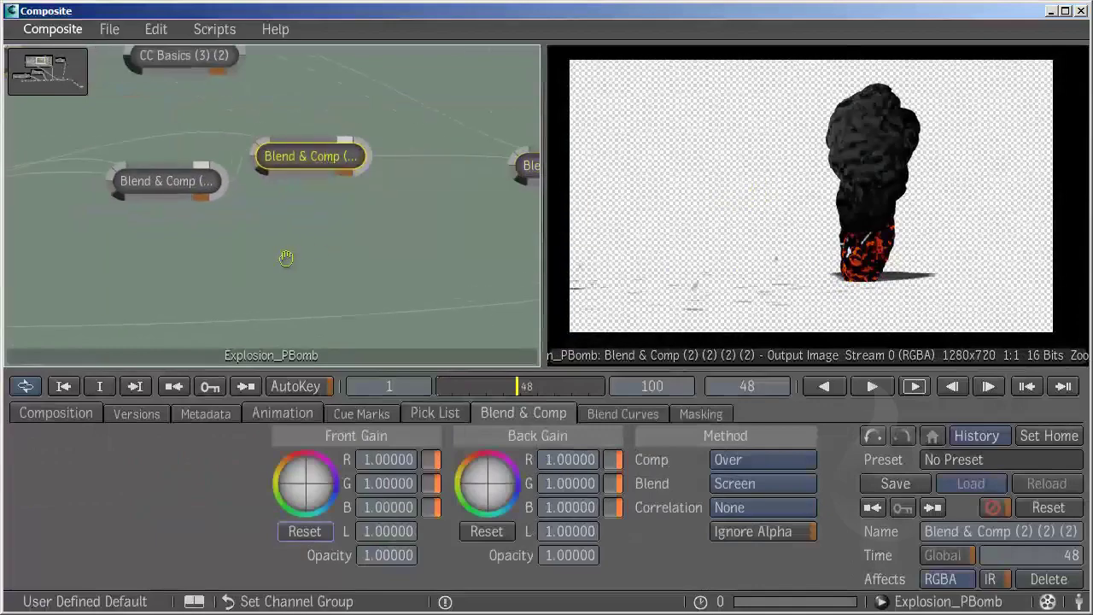
middle_click_drag(211, 195, 382, 194)
left_click_drag(381, 193, 251, 251)
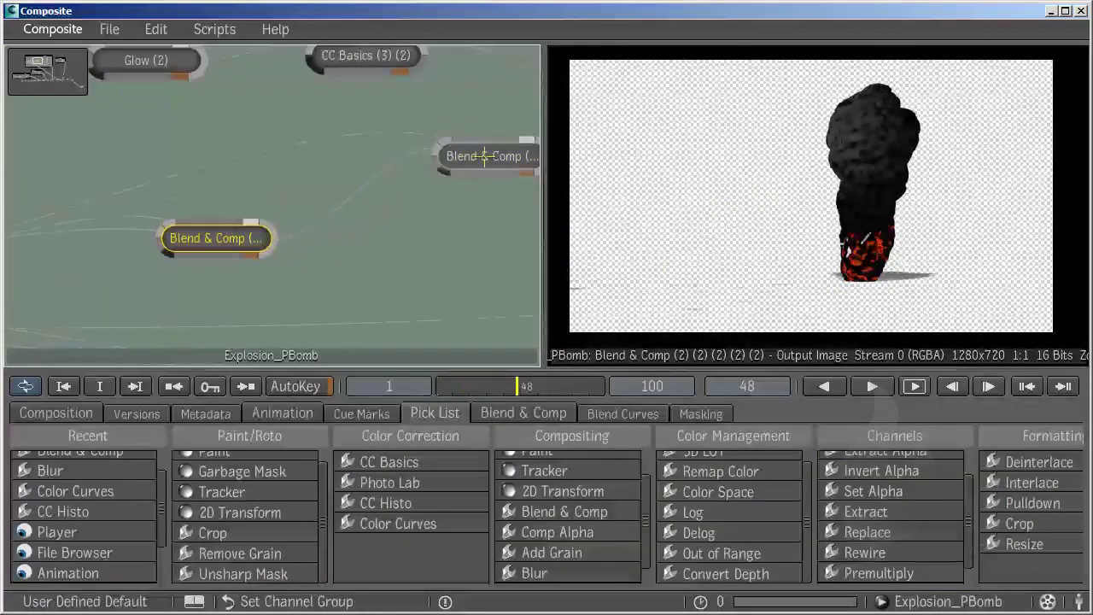
Move the other Blend & Comp node down and place the smoke composite near SmokeV3_.
left_click_drag(512, 168, 483, 198)
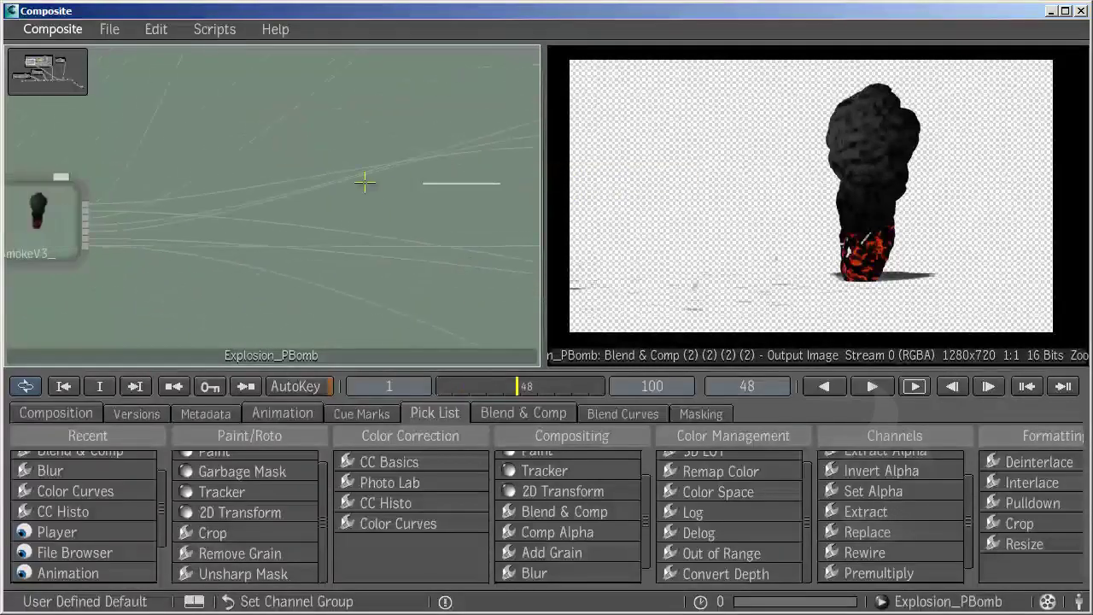
mouse_move(365, 179)
left_mouse_down()
mouse_move(281, 197)
mouse_move(327, 190)
left_mouse_up()
left_click(415, 156)
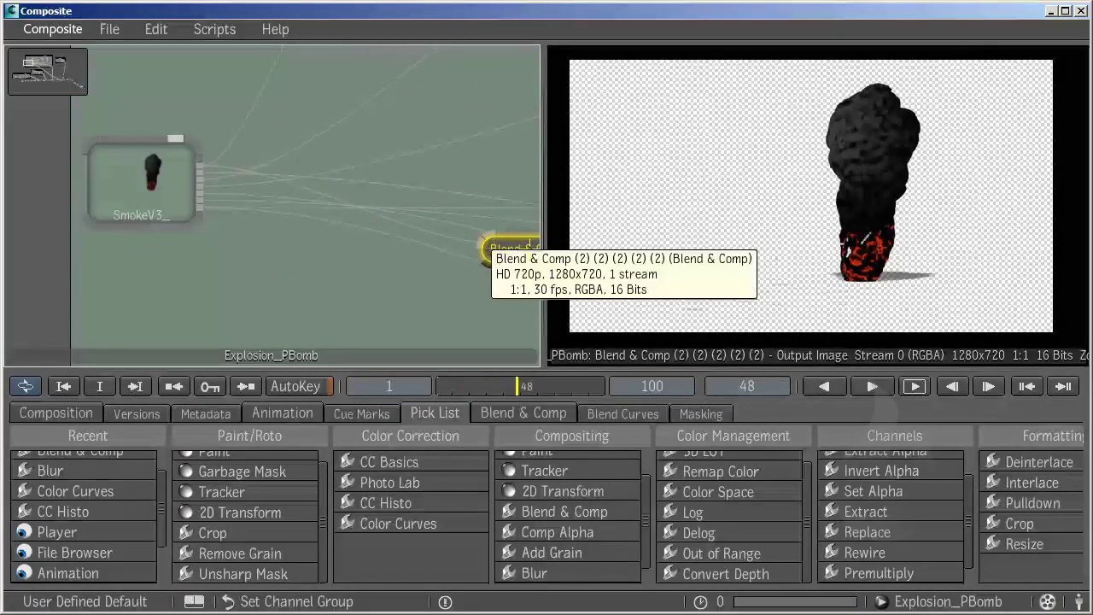
mouse_move(504, 249)
left_mouse_down()
mouse_move(239, 293)
mouse_move(311, 306)
left_mouse_up()
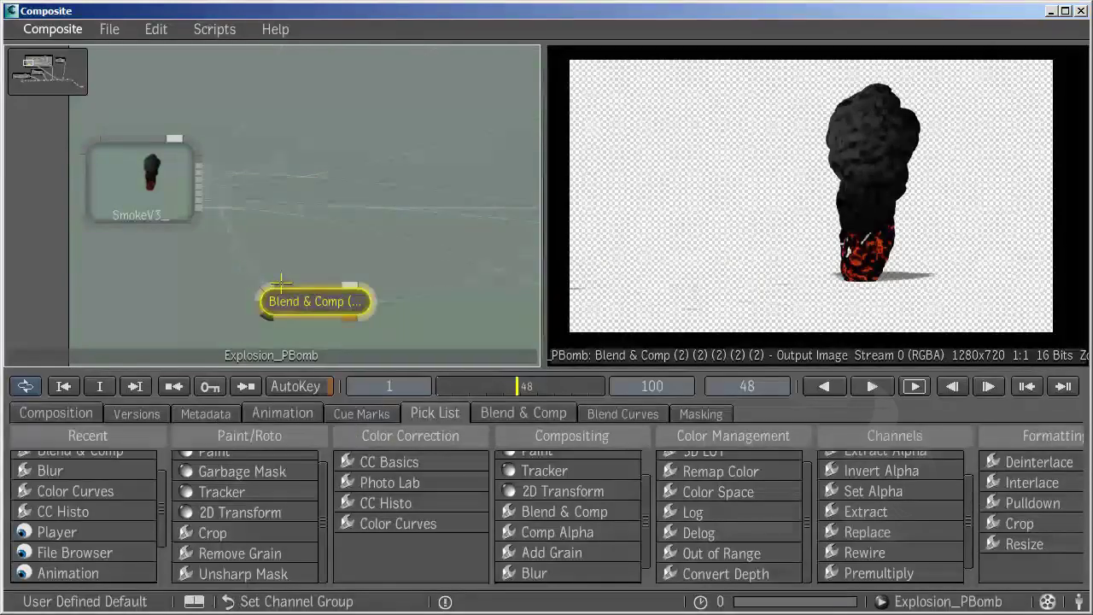
mouse_move(203, 189)
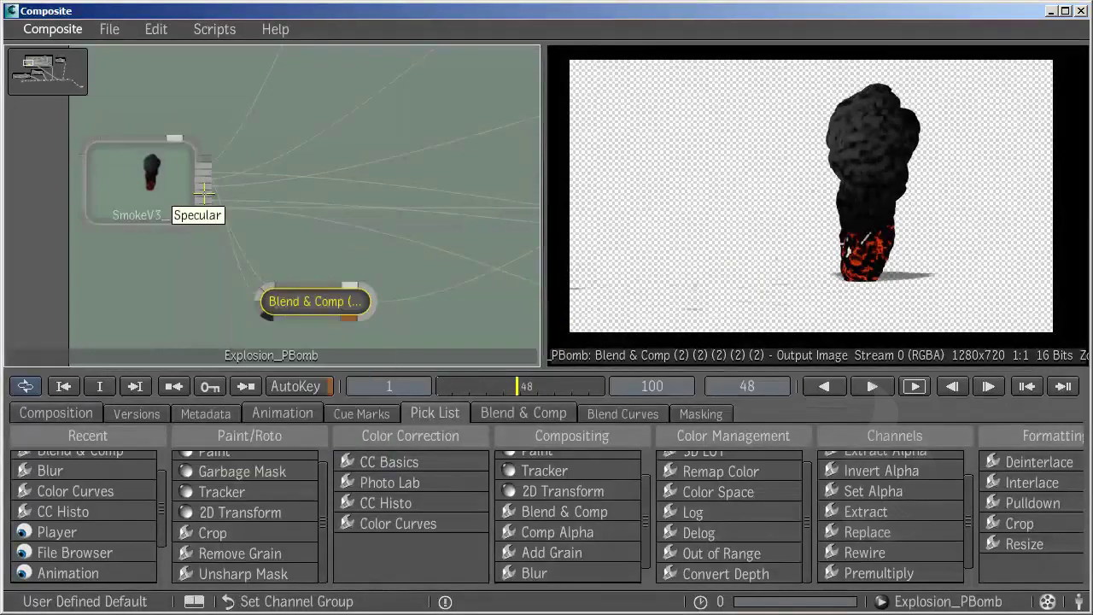
mouse_move(342, 299)
left_mouse_down()
mouse_move(214, 188)
mouse_move(314, 118)
mouse_move(77, 175)
left_mouse_up()
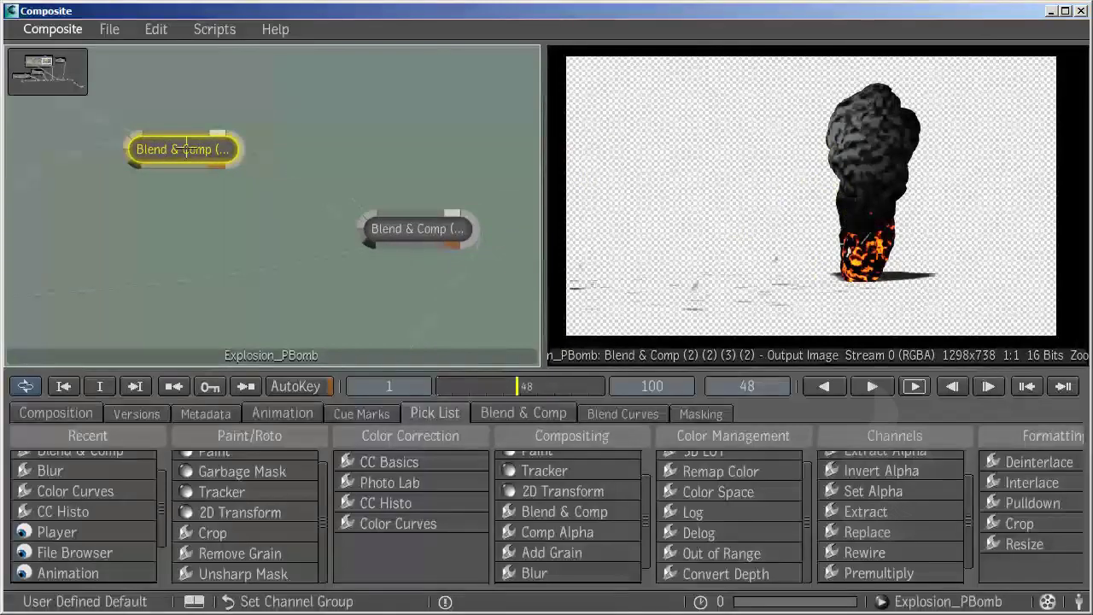
Preview the Linear Ramp and Blend & Comp explosion outputs, then raw SmokeV3_ at frame 48.
scroll(287, 239, "down", 2)
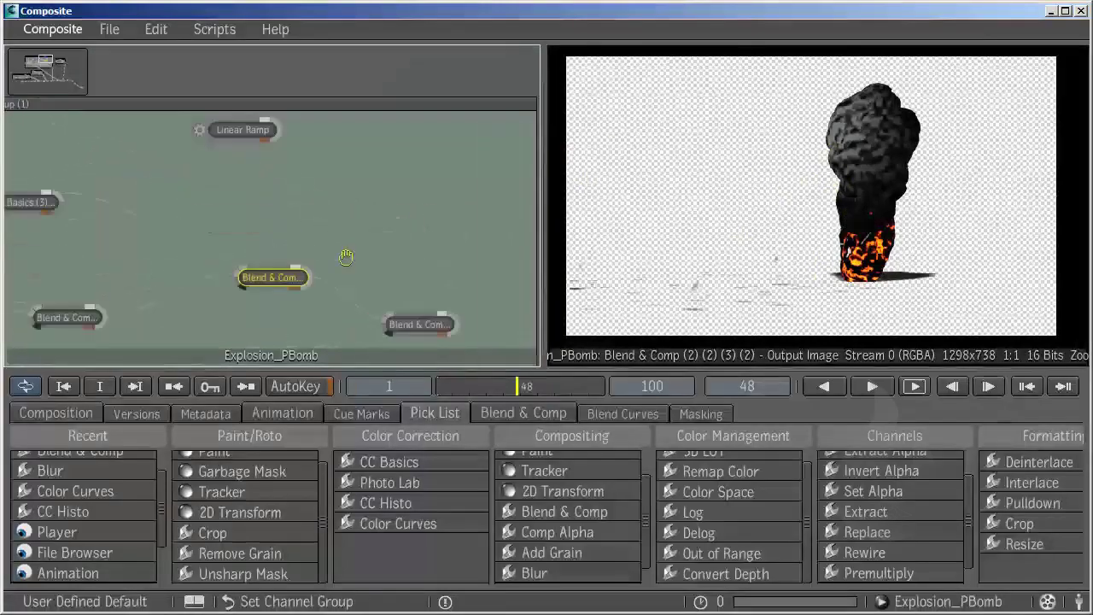
middle_click_drag(287, 239, 369, 337)
left_click(263, 119)
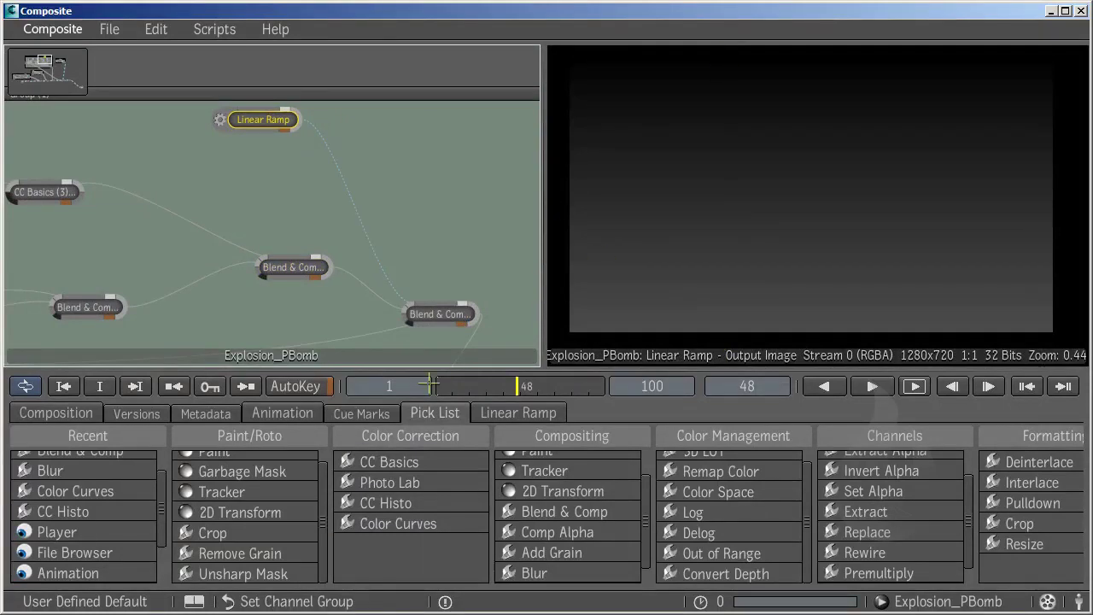
left_click(425, 311)
mouse_move(303, 304)
middle_mouse_down()
mouse_move(302, 180)
mouse_move(505, 205)
mouse_move(312, 208)
mouse_move(454, 213)
middle_mouse_up()
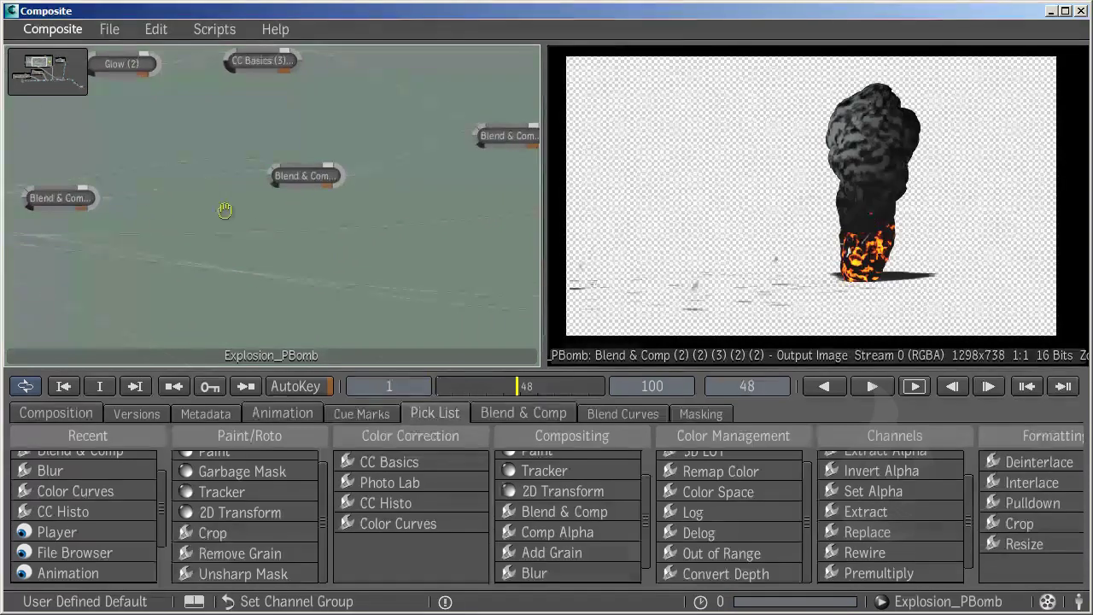
left_click(81, 214)
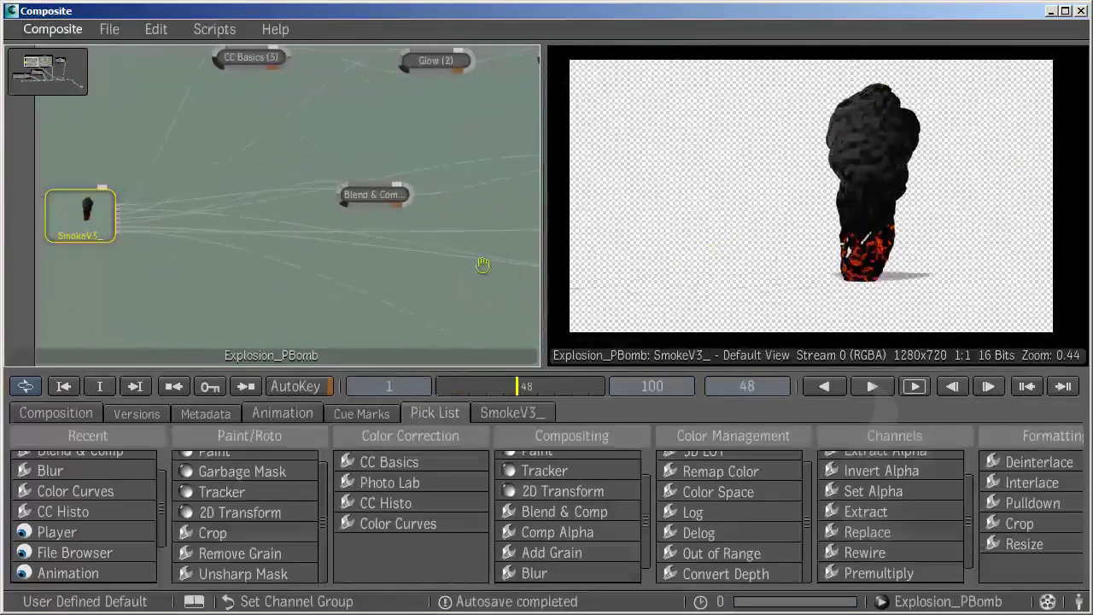
View the Blend & Comp composite, then check Blur (3) and move it down-left.
mouse_move(482, 266)
middle_mouse_down()
mouse_move(478, 183)
mouse_move(457, 187)
middle_mouse_up()
left_click(424, 178)
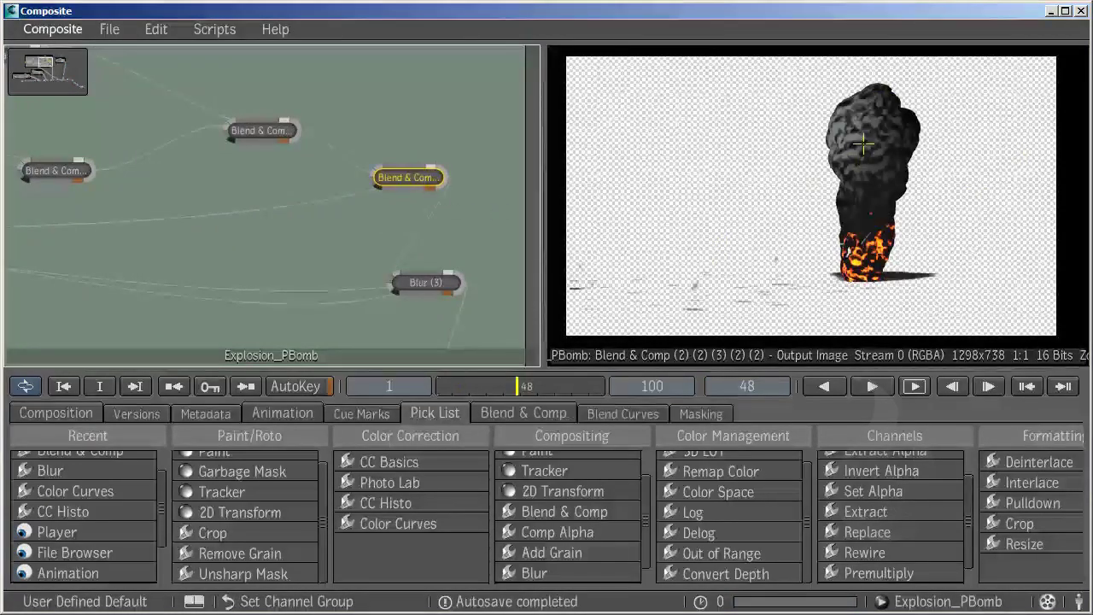
scroll(803, 268, "up", 2)
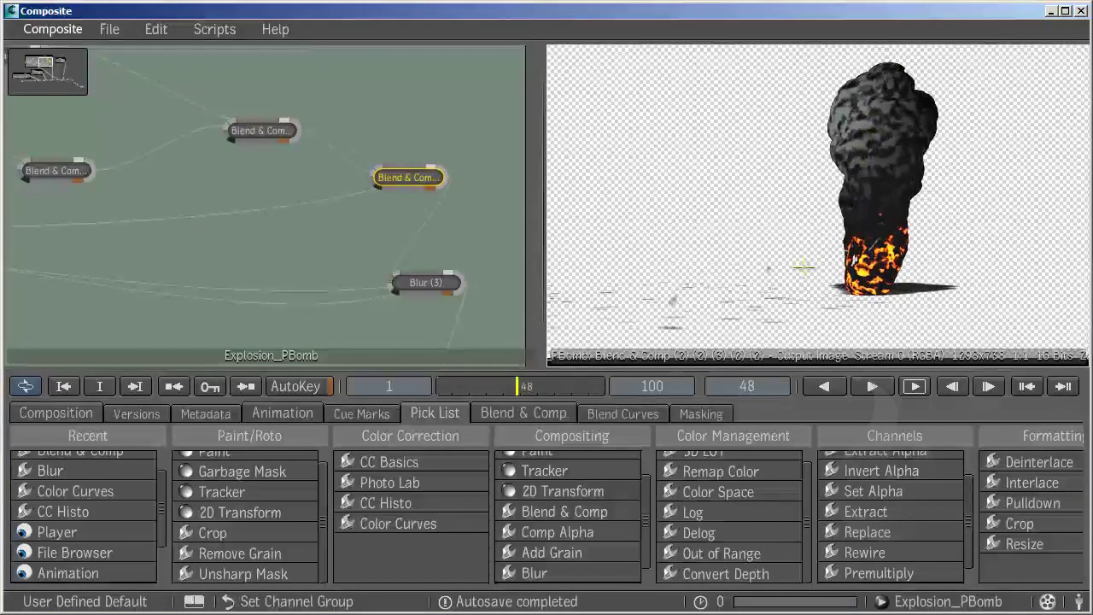
middle_click_drag(480, 270, 415, 212)
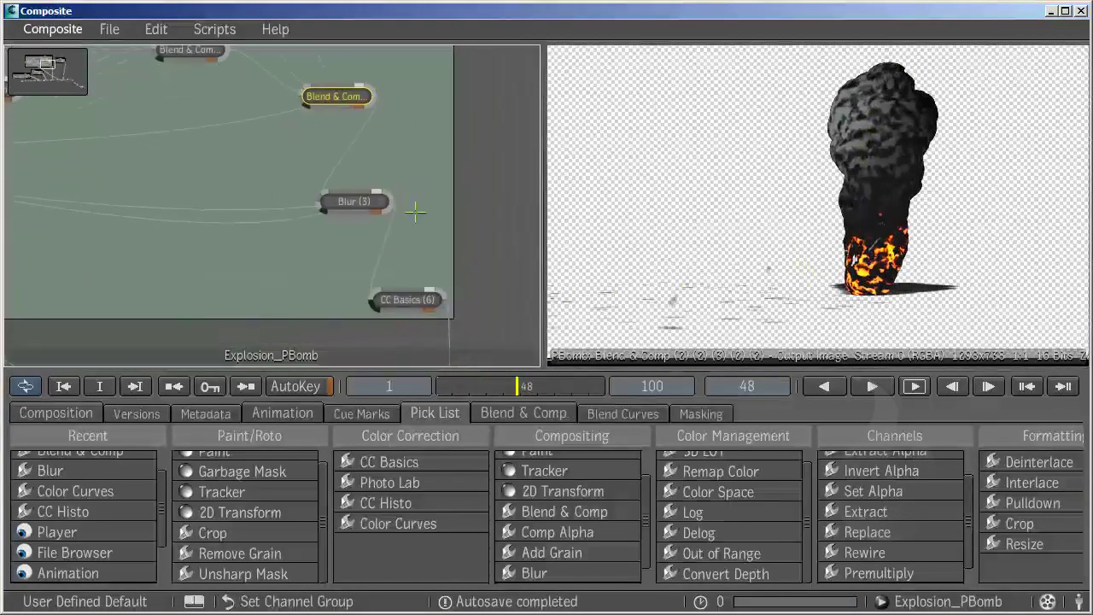
left_click(349, 201)
left_click_drag(346, 212, 261, 257)
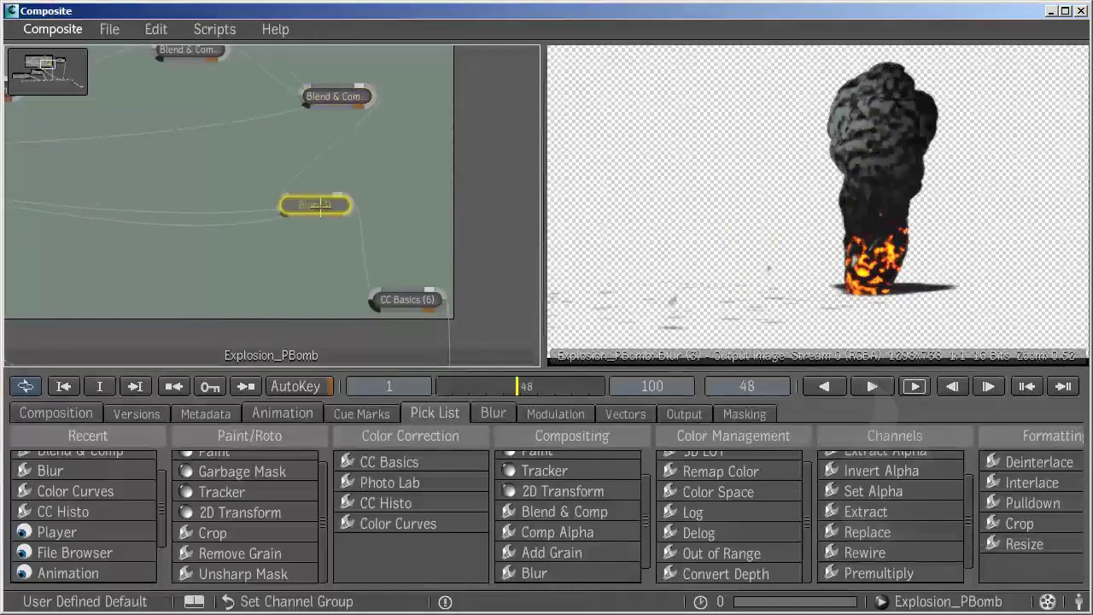
Check the CC Basics (6) output and move that node to the right.
left_click(408, 299)
mouse_move(485, 299)
middle_mouse_down()
mouse_move(378, 92)
mouse_move(352, 129)
middle_mouse_up()
mouse_move(251, 150)
left_mouse_down()
mouse_move(361, 163)
mouse_move(344, 202)
left_mouse_up()
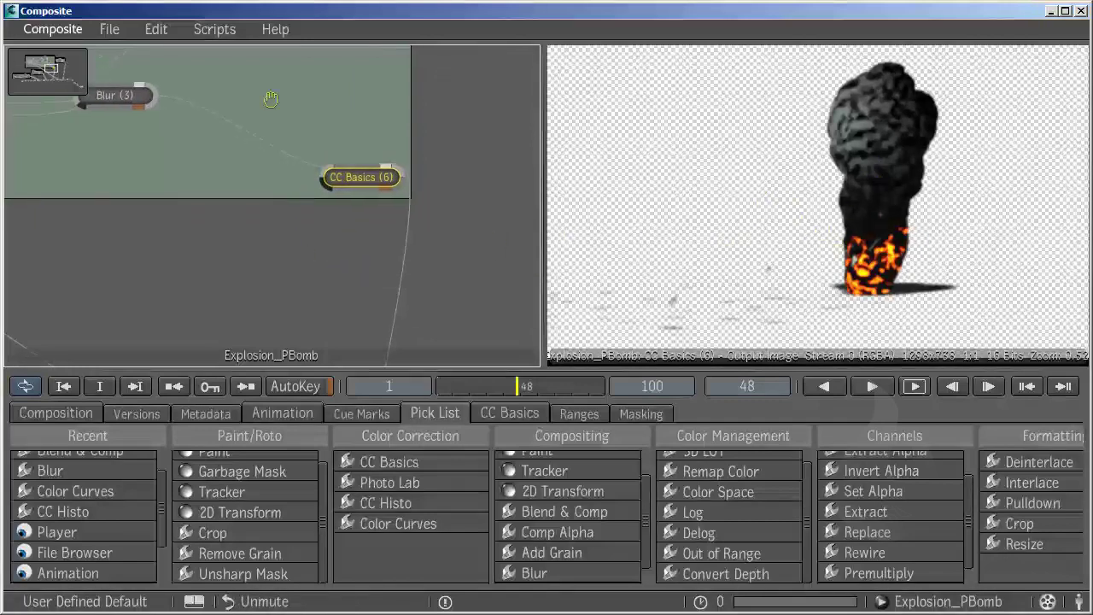
middle_click_drag(399, 31, 340, 250)
View the composite with the dust layer added, then the particle group's output.
left_click(340, 253)
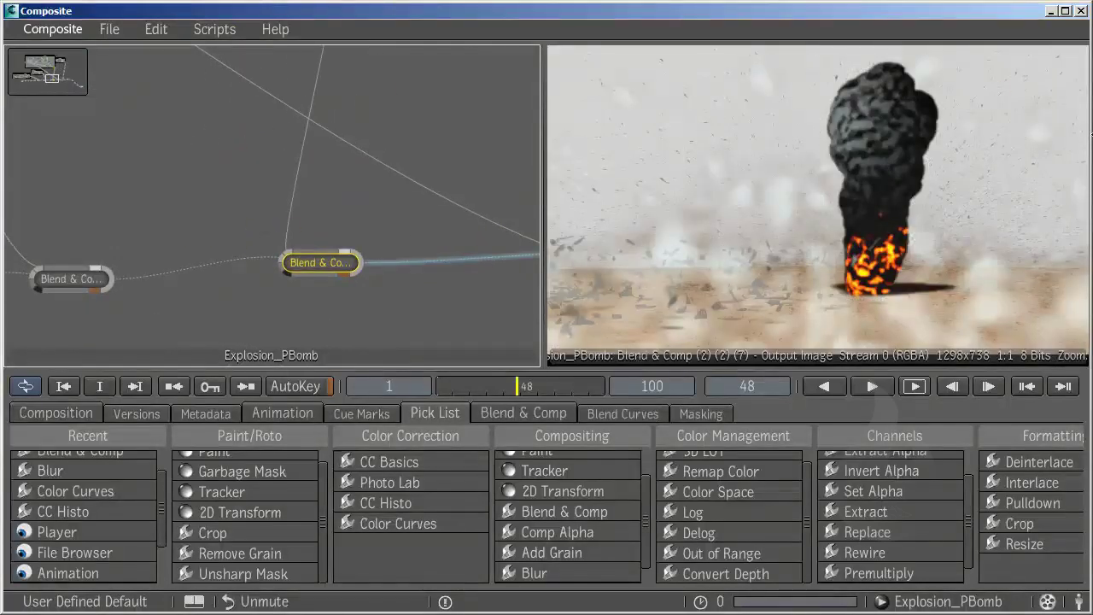
mouse_move(242, 214)
middle_mouse_down()
mouse_move(268, 209)
mouse_move(300, 266)
middle_mouse_up()
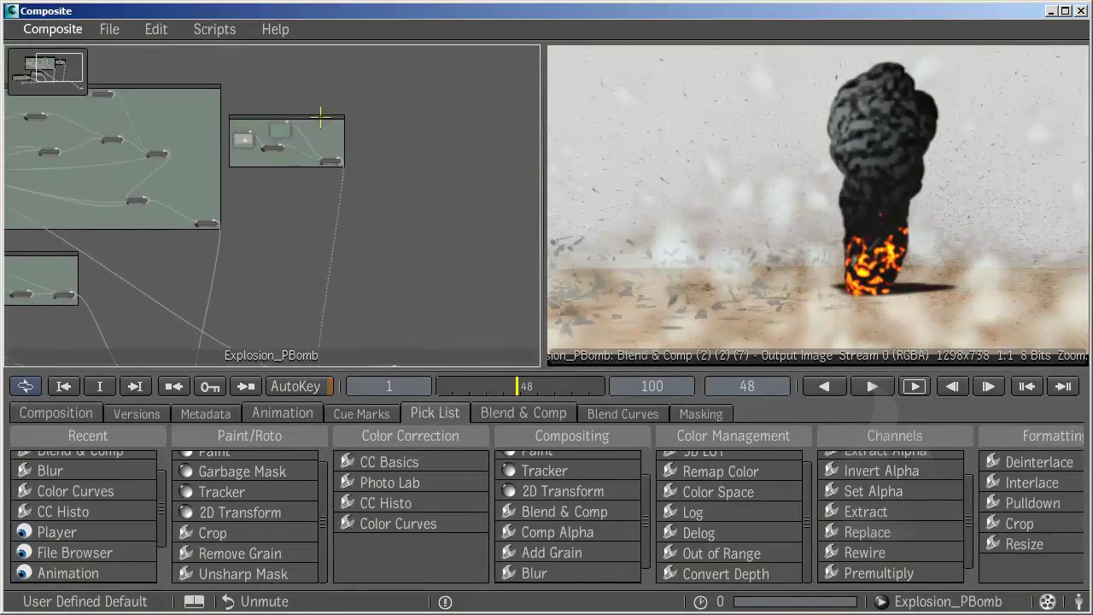
left_click(325, 151)
scroll(878, 266, "up", 1)
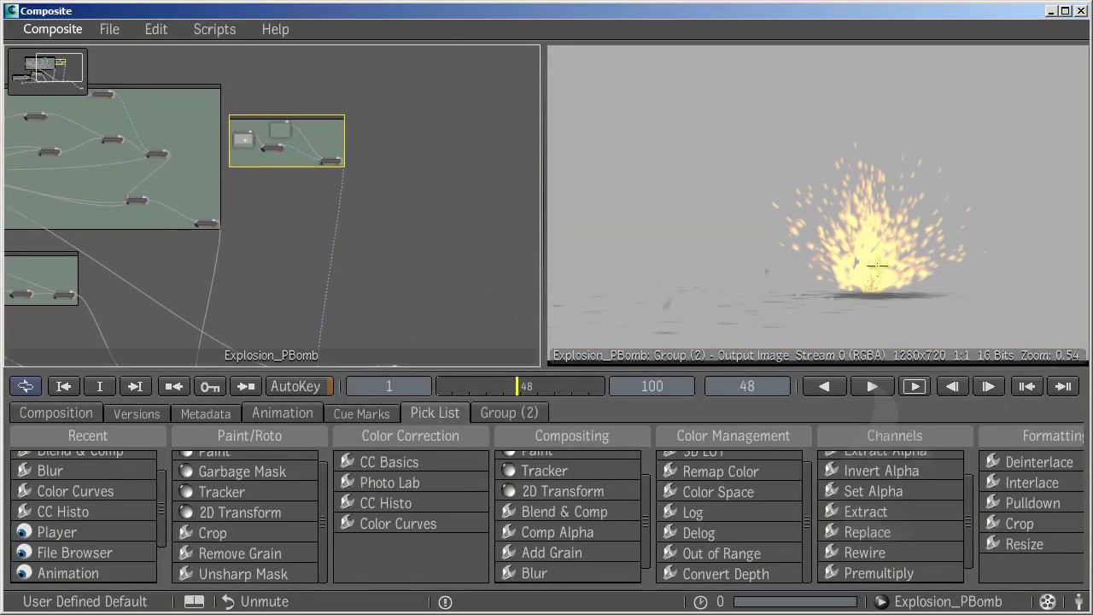
scroll(334, 123, "up", 3)
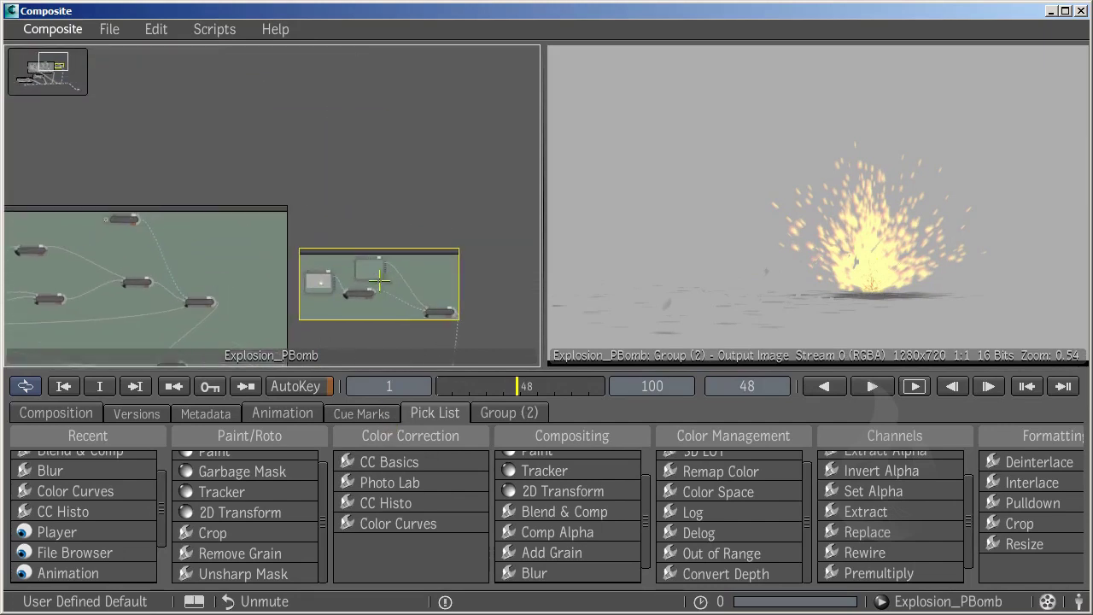
middle_click_drag(290, 91, 200, 12)
Preview Fire_ParrayExplo_ and Fire_Particles_ alone, then the combined fire spark burst.
left_click(233, 213)
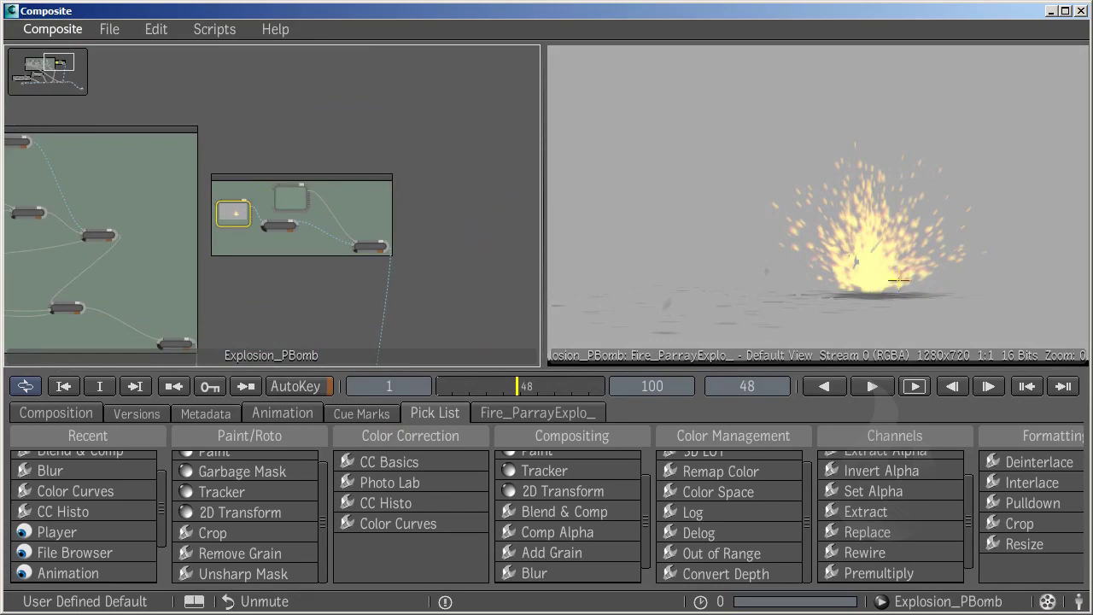
left_click(306, 197)
scroll(882, 305, "up", 2)
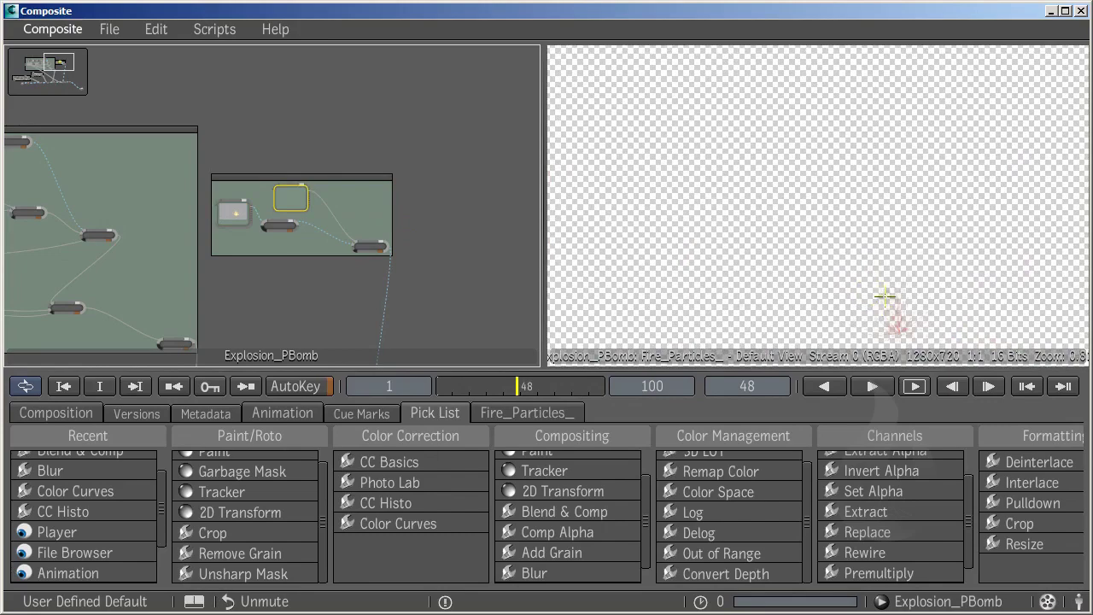
middle_click_drag(885, 296, 855, 236)
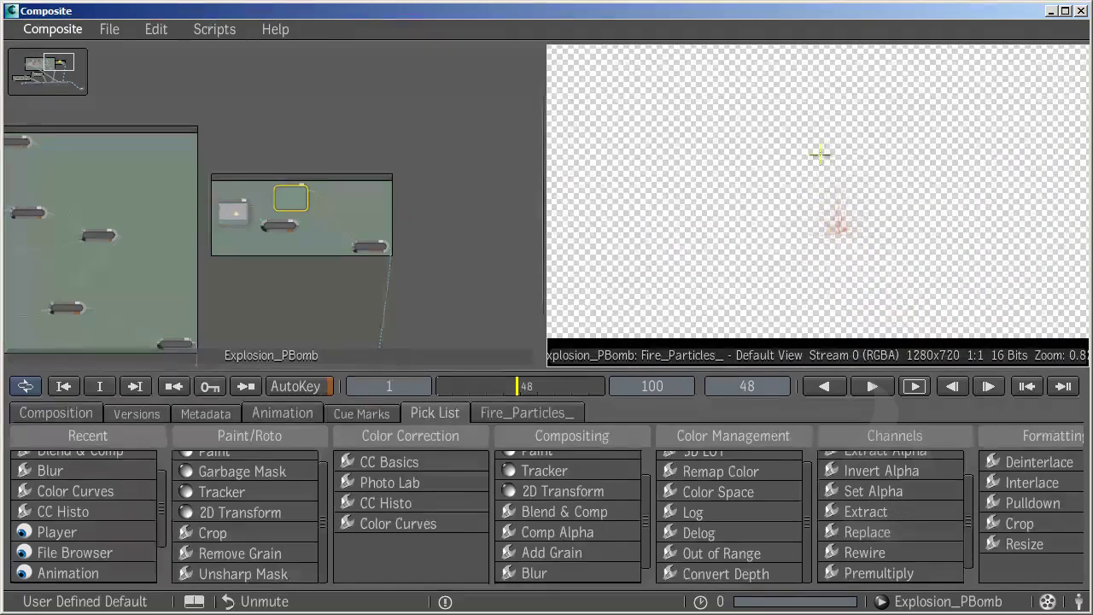
double_click(303, 187)
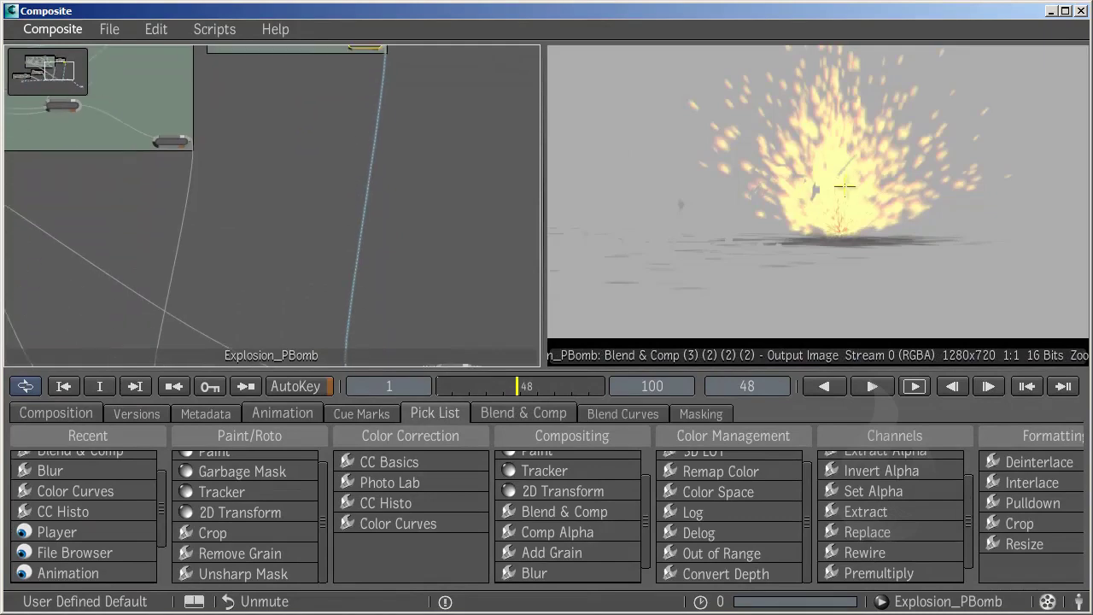
View the full Blend & Comp (3) explosion, then the CC Basics (7) graded output.
left_click(342, 176)
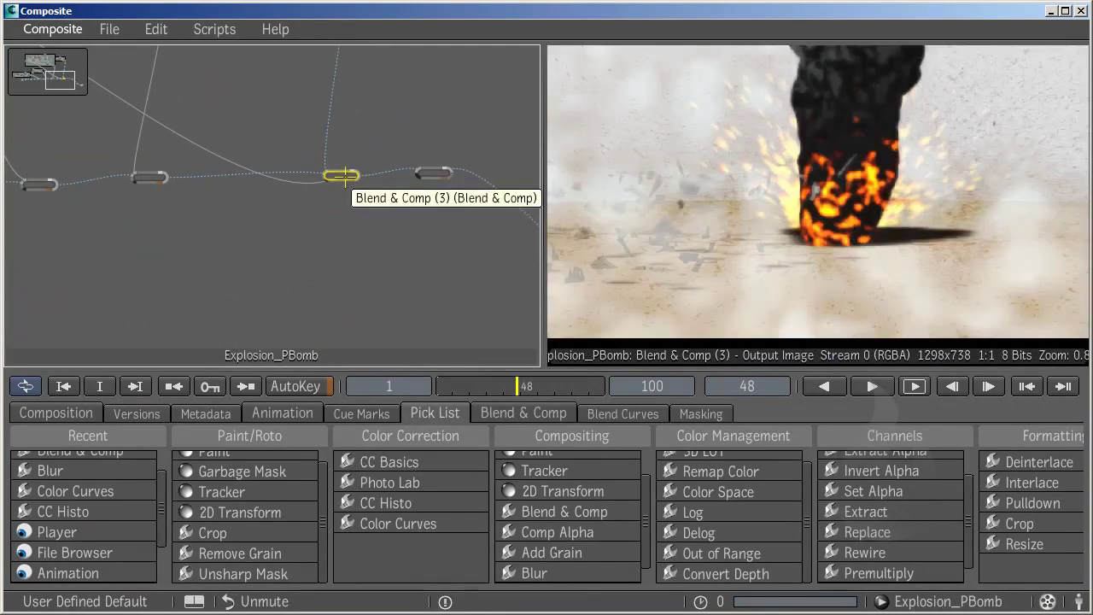
middle_click_drag(356, 226, 194, 237)
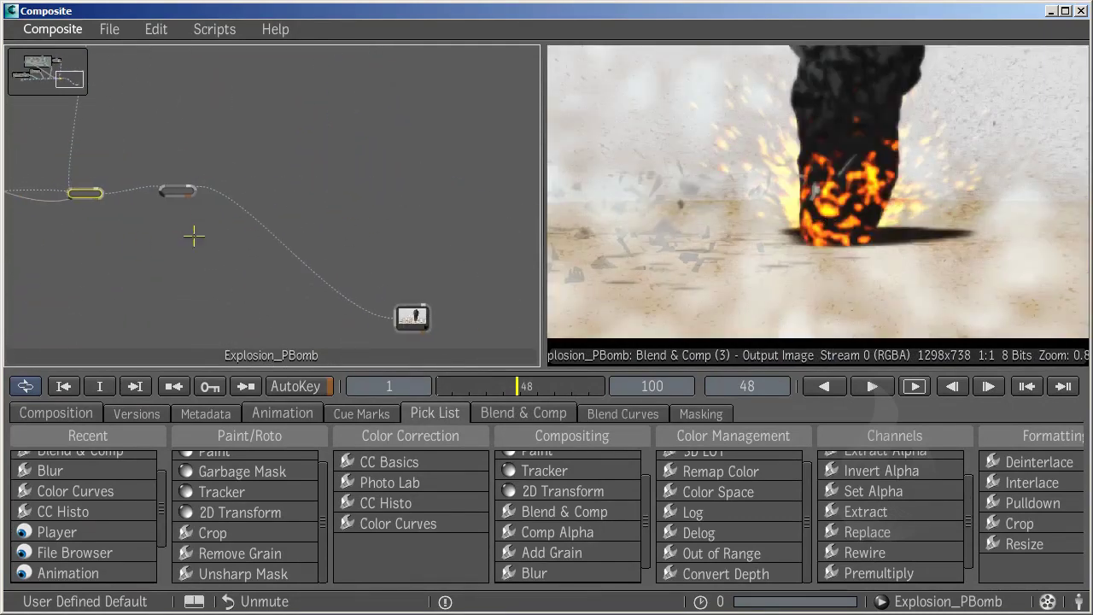
left_click(178, 190)
left_click_drag(187, 211, 202, 214)
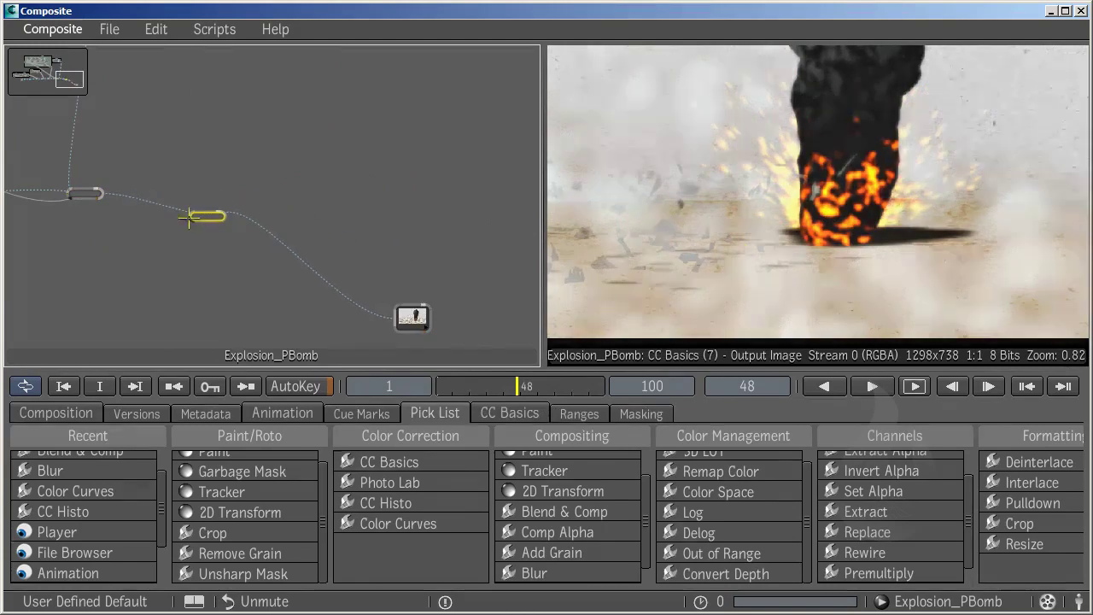
Check the CC Basics (7) grade (contrast 0.93, gamma 0.96), then view the Output node.
scroll(189, 219, "up", 2)
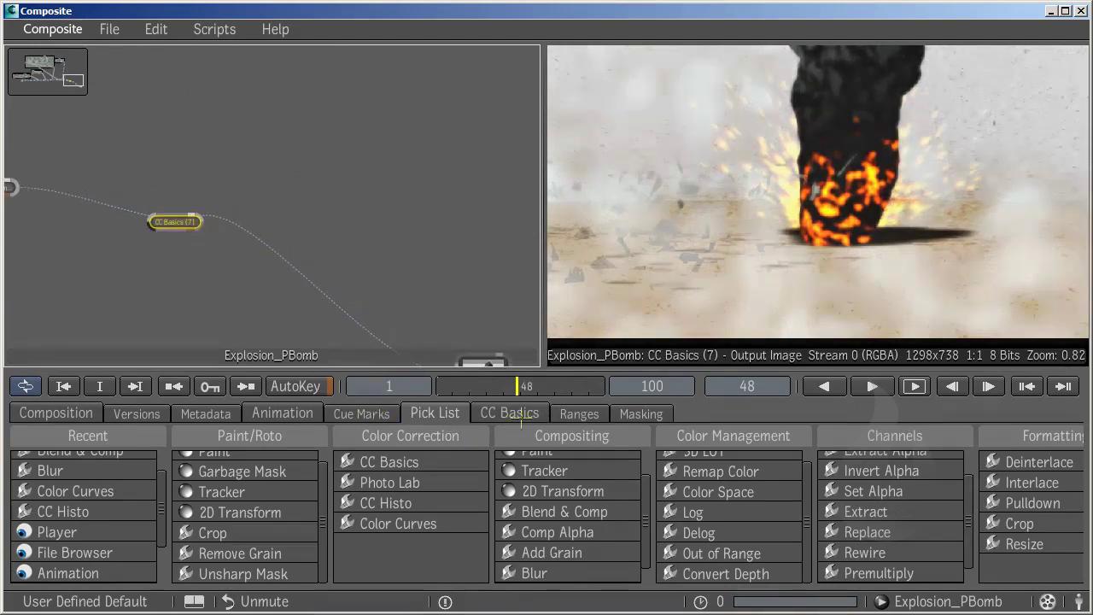
left_click(484, 415)
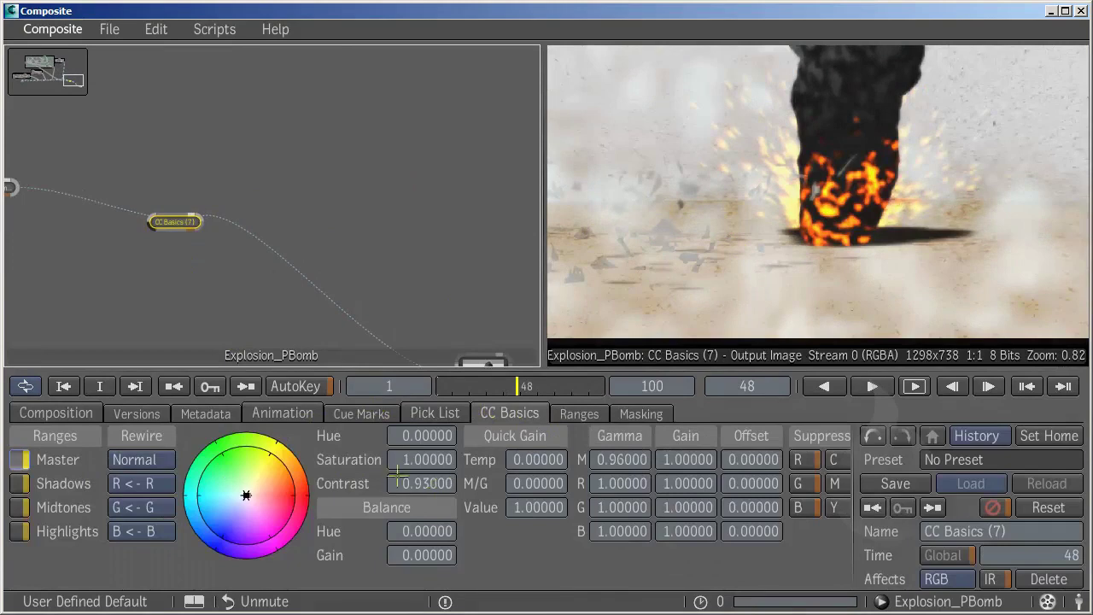
left_click_drag(387, 254, 401, 184)
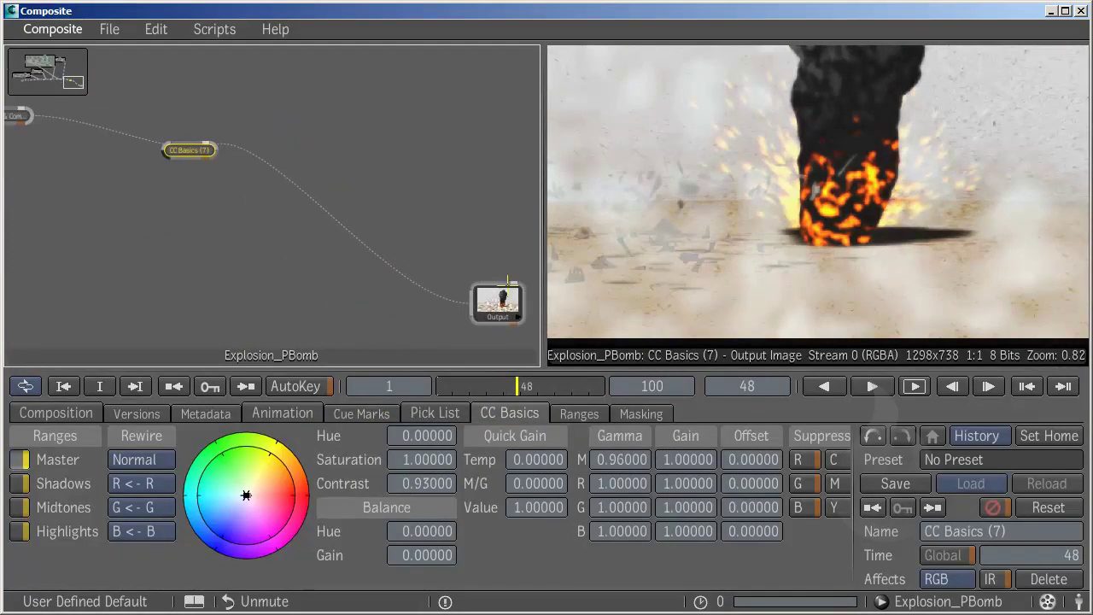
left_click(498, 303)
scroll(783, 257, "down", 3)
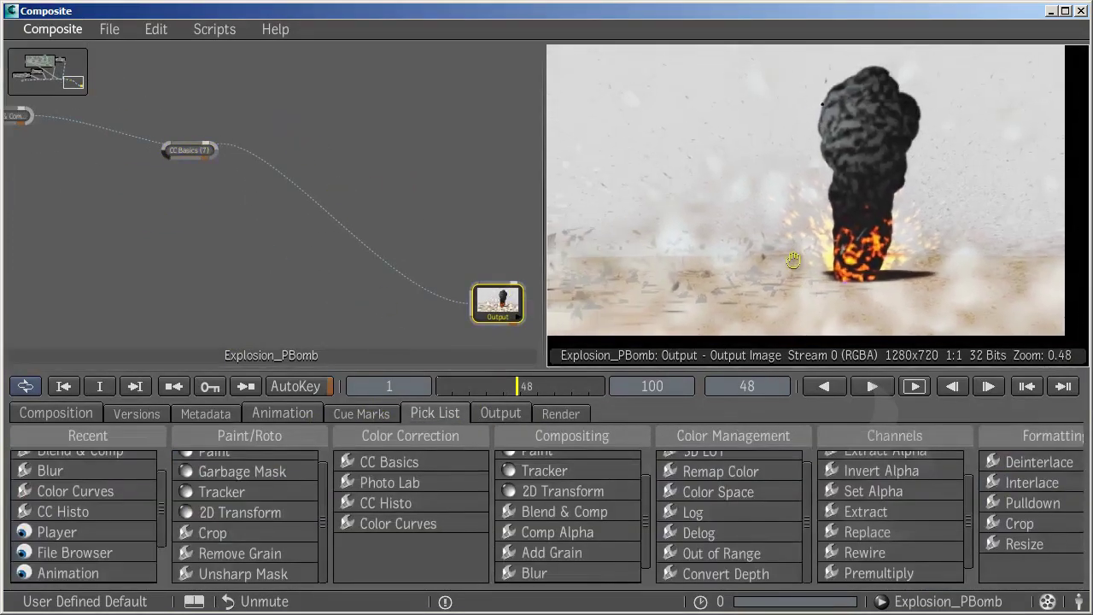
left_click_drag(488, 239, 446, 221)
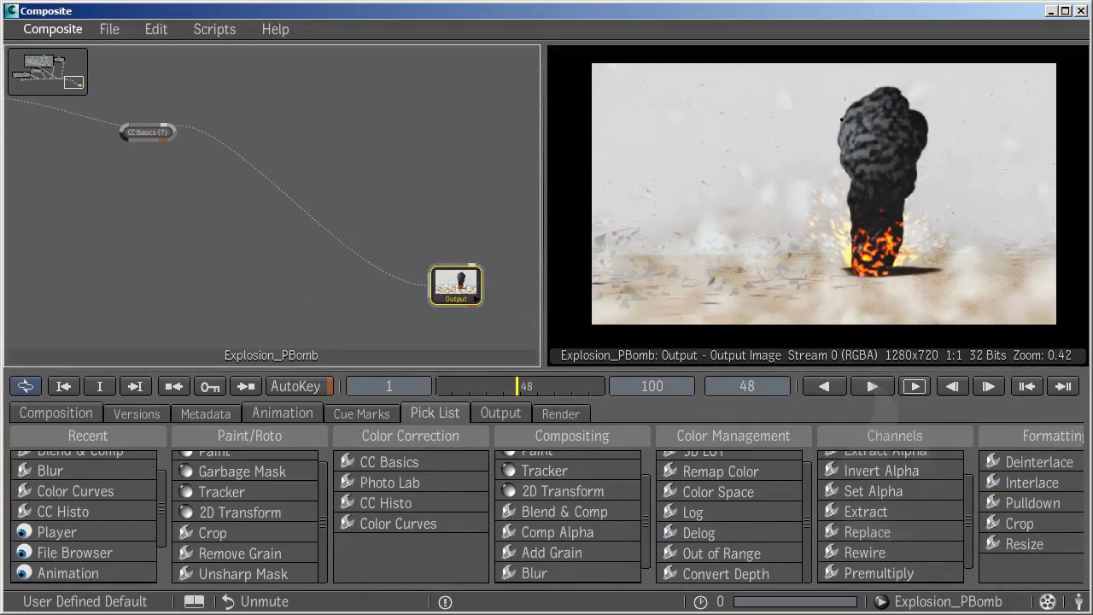